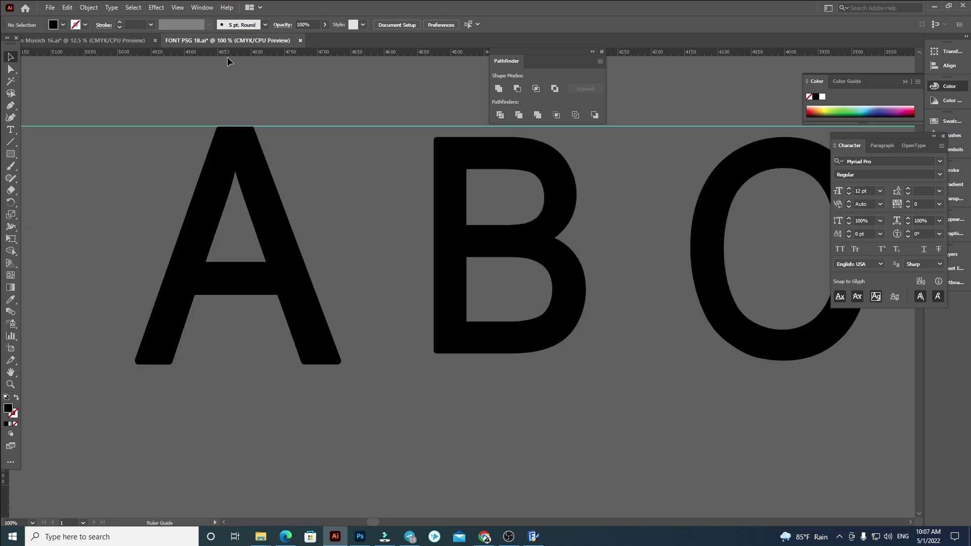
# - Place a horizontal guide along the base of the letter A
pyautogui.moveTo(186, 407); pyautogui.dragTo(327, 351)
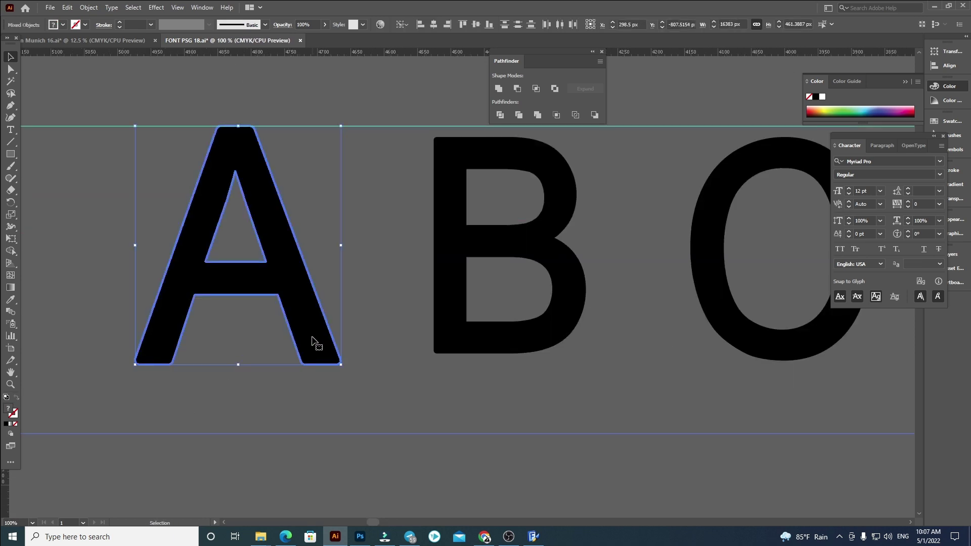
pyautogui.click(189, 442)
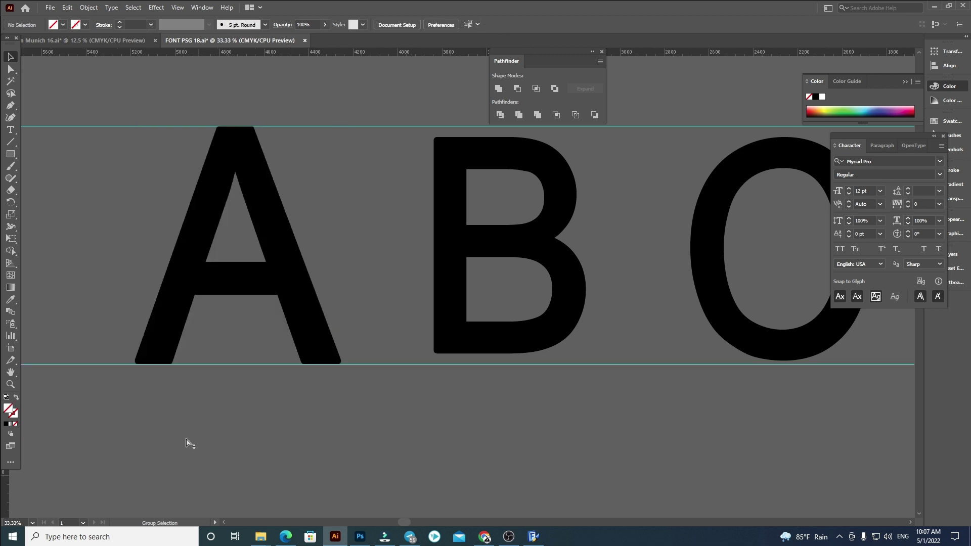
pyautogui.scroll(-8, 184, 435)
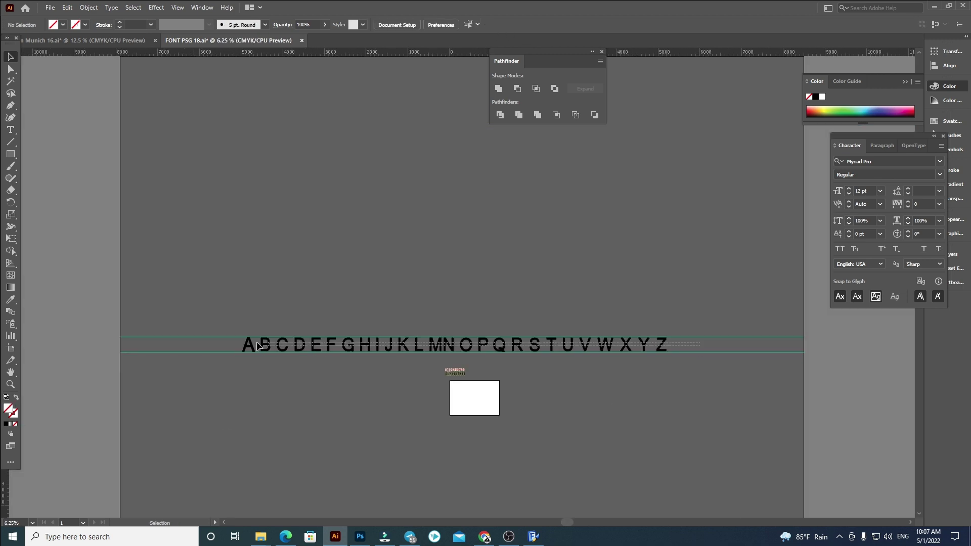
# - Move the joined letters B to Z up so their top edges meet the upper guide
pyautogui.click(258, 345)
pyautogui.scroll(4, 325, 342)
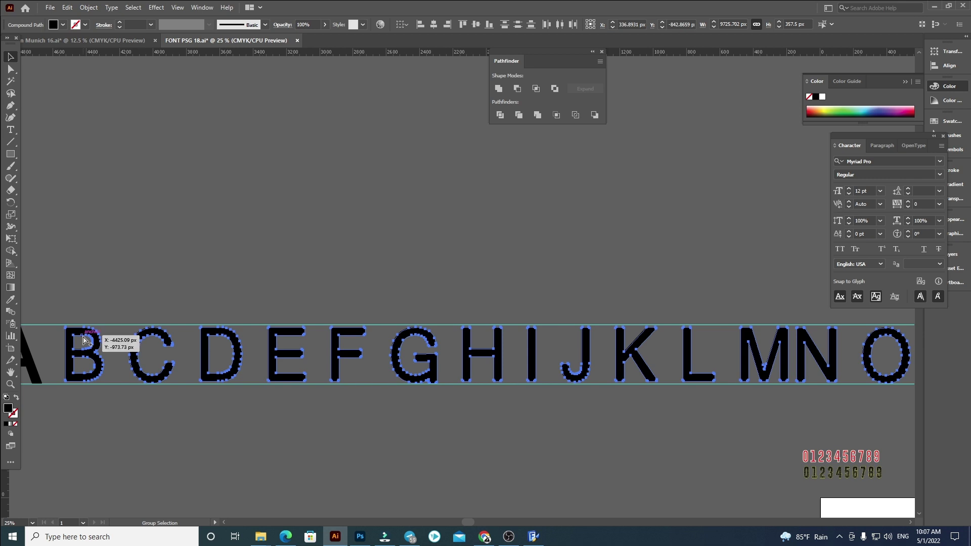
pyautogui.scroll(7, 85, 338)
pyautogui.moveTo(188, 277); pyautogui.dragTo(187, 248)
pyautogui.scroll(-4, 239, 256)
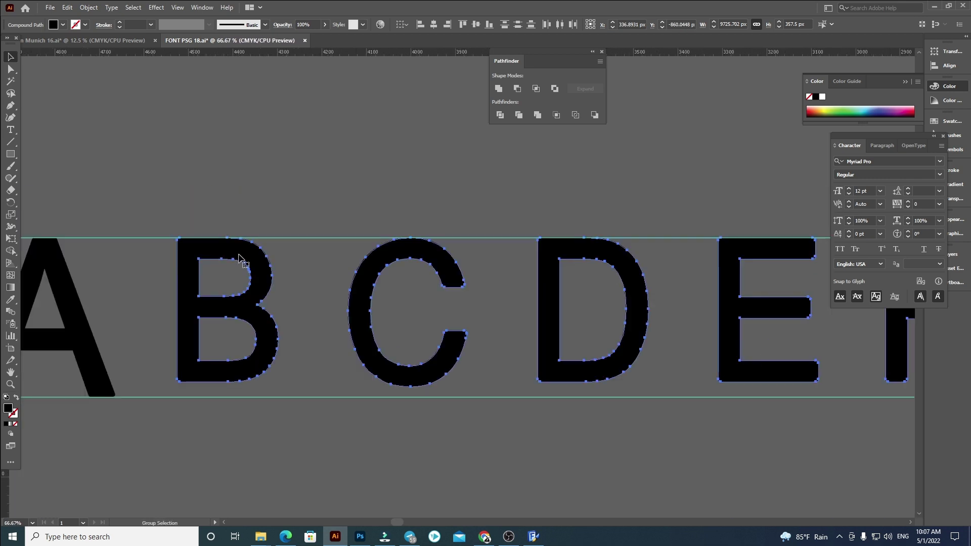
# - Scale the joined letters B to Z up until they fill the height between the two guides
pyautogui.scroll(-4, 256, 344)
pyautogui.scroll(3, 658, 362)
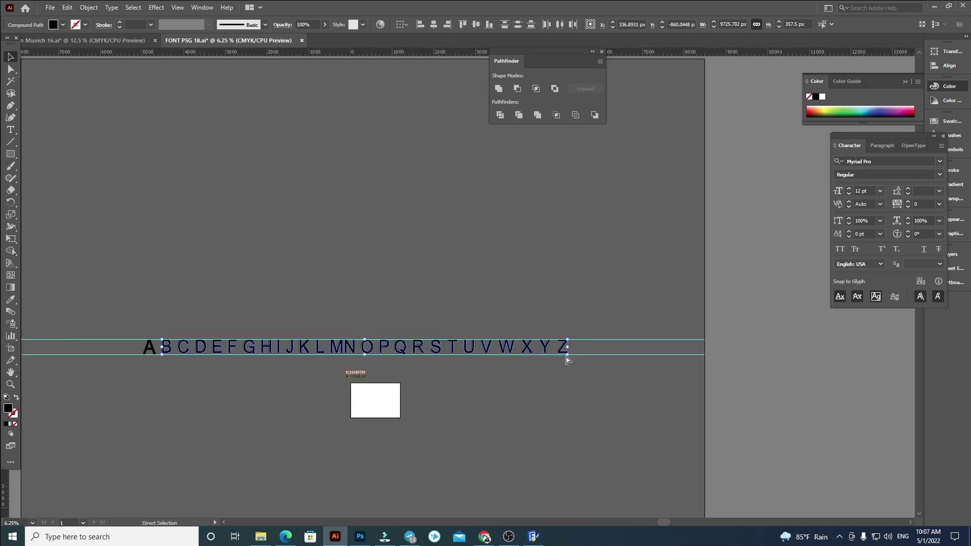
pyautogui.hscroll(10, 814, 375)
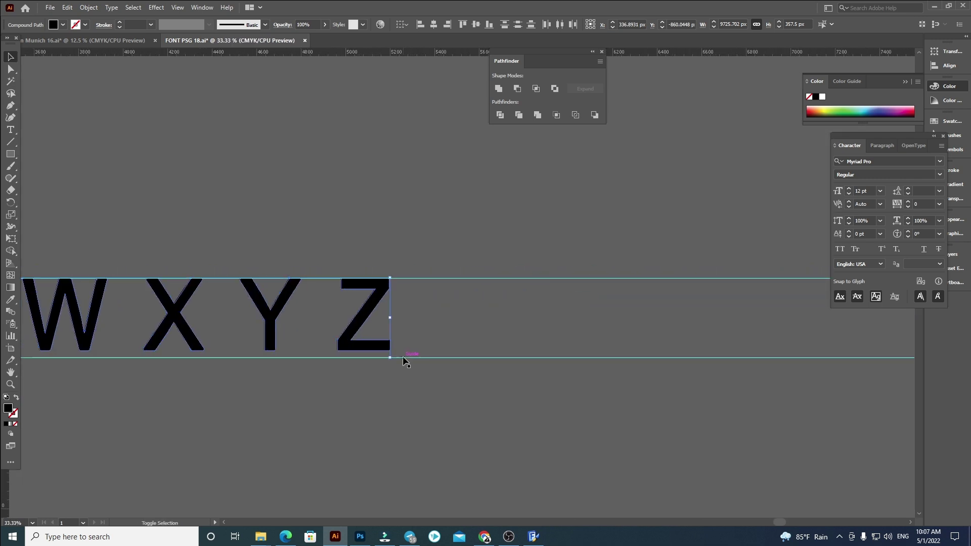
pyautogui.moveTo(391, 357); pyautogui.dragTo(576, 393)
pyautogui.scroll(3, 660, 371)
pyautogui.scroll(3, 428, 366)
pyautogui.scroll(-1, 727, 477)
pyautogui.scroll(-1, 728, 477)
pyautogui.scroll(3, 673, 314)
pyautogui.scroll(3, 638, 242)
pyautogui.moveTo(630, 238); pyautogui.dragTo(745, 218)
pyautogui.click(717, 167)
pyautogui.scroll(-5, 729, 229)
pyautogui.scroll(-4, 729, 229)
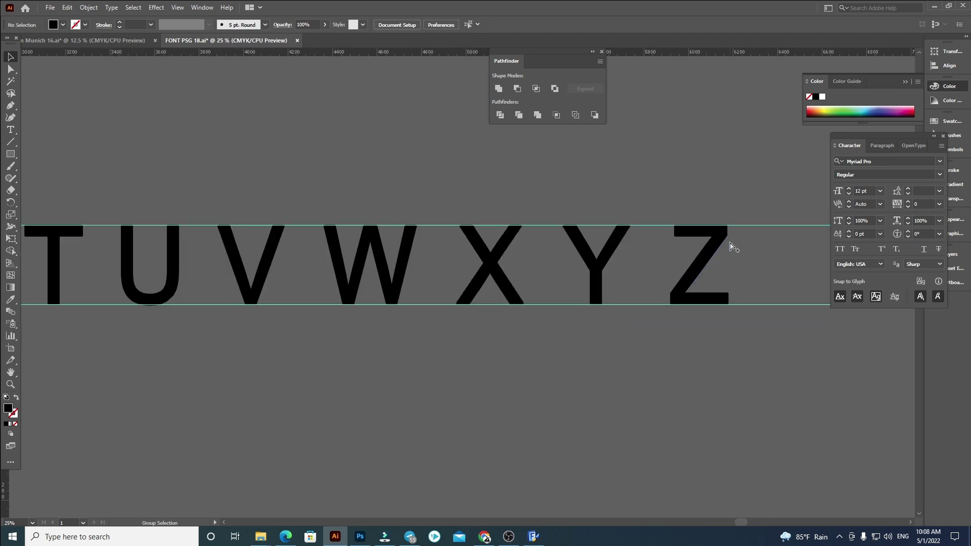
# - Move the letters B to G left one at a time so they sit closely together after A
pyautogui.moveTo(307, 415); pyautogui.dragTo(862, 427)
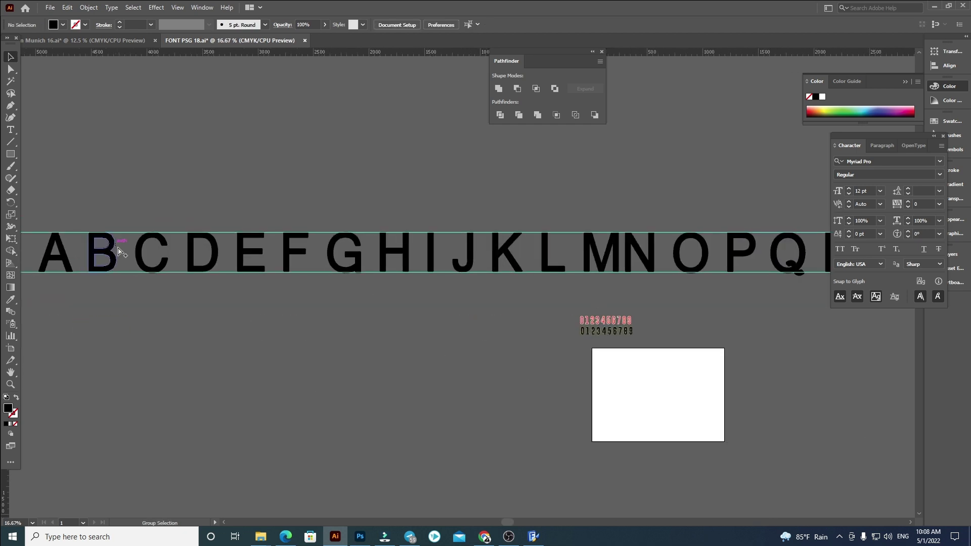
pyautogui.scroll(4, 89, 199)
pyautogui.hscroll(-3, 374, 369)
pyautogui.moveTo(375, 368); pyautogui.dragTo(335, 368)
pyautogui.moveTo(622, 396); pyautogui.dragTo(281, 406)
pyautogui.hscroll(5, 380, 412)
pyautogui.moveTo(664, 393); pyautogui.dragTo(396, 392)
pyautogui.moveTo(836, 379); pyautogui.dragTo(506, 381)
pyautogui.hscroll(5, 505, 382)
pyautogui.moveTo(660, 388); pyautogui.dragTo(265, 387)
pyautogui.scroll(-1, 261, 387)
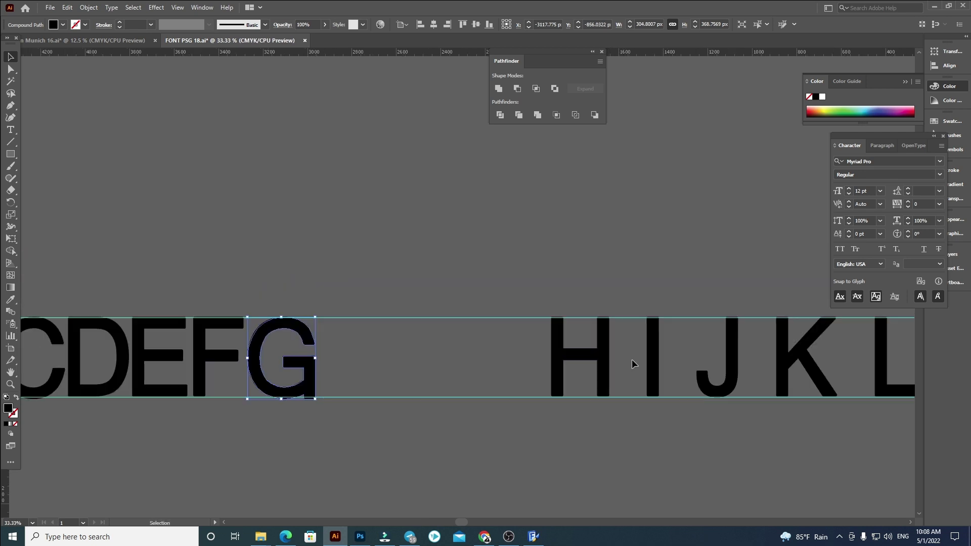
# - Move the letters H to M left one at a time so they follow closely after G
pyautogui.moveTo(605, 356); pyautogui.dragTo(370, 356)
pyautogui.moveTo(652, 357); pyautogui.dragTo(391, 357)
pyautogui.moveTo(739, 372); pyautogui.dragTo(441, 368)
pyautogui.moveTo(792, 360); pyautogui.dragTo(477, 356)
pyautogui.hscroll(3, 737, 385)
pyautogui.moveTo(756, 391); pyautogui.dragTo(398, 391)
pyautogui.moveTo(831, 378); pyautogui.dragTo(450, 379)
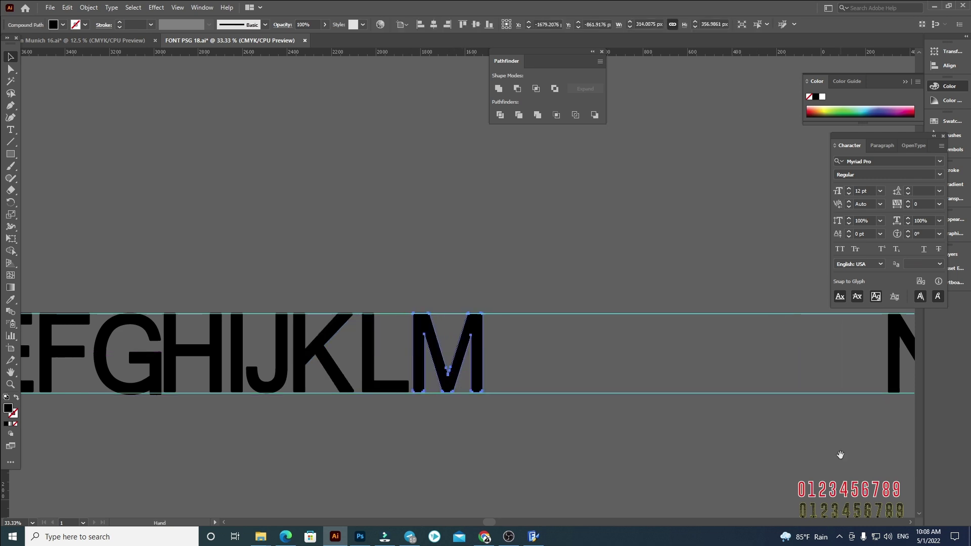
# - Move the letters N to T left one at a time to continue the tightly spaced row after M
pyautogui.moveTo(840, 455); pyautogui.dragTo(726, 455)
pyautogui.moveTo(788, 383); pyautogui.dragTo(386, 383)
pyautogui.scroll(-1, 488, 390)
pyautogui.moveTo(803, 386); pyautogui.dragTo(478, 389)
pyautogui.scroll(-2, 480, 391)
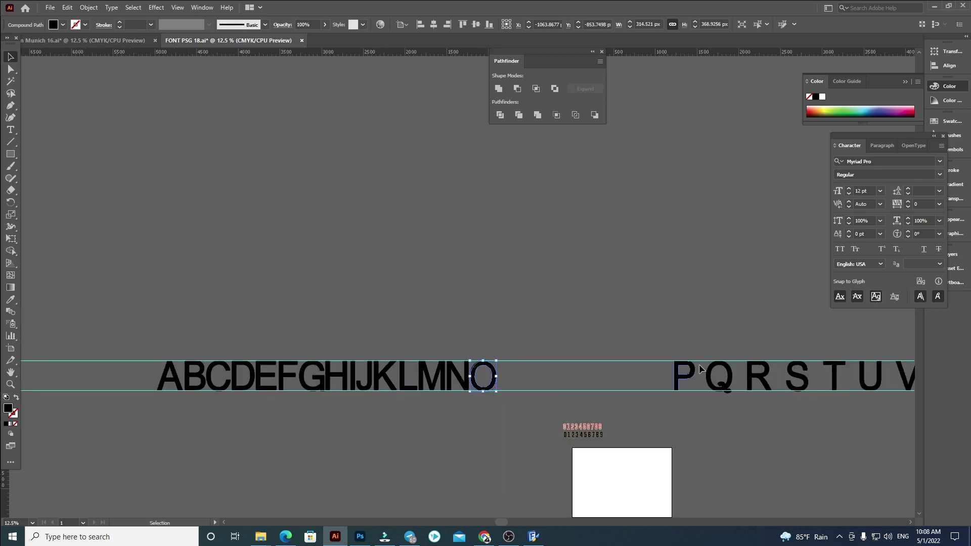
pyautogui.moveTo(688, 380); pyautogui.dragTo(522, 383)
pyautogui.moveTo(734, 384); pyautogui.dragTo(545, 388)
pyautogui.moveTo(751, 383); pyautogui.dragTo(570, 376)
pyautogui.moveTo(798, 380); pyautogui.dragTo(472, 382)
# - Move the letters U to Z left one at a time to close up the end of the alphabet row
pyautogui.hotkey('ctrl', '-')
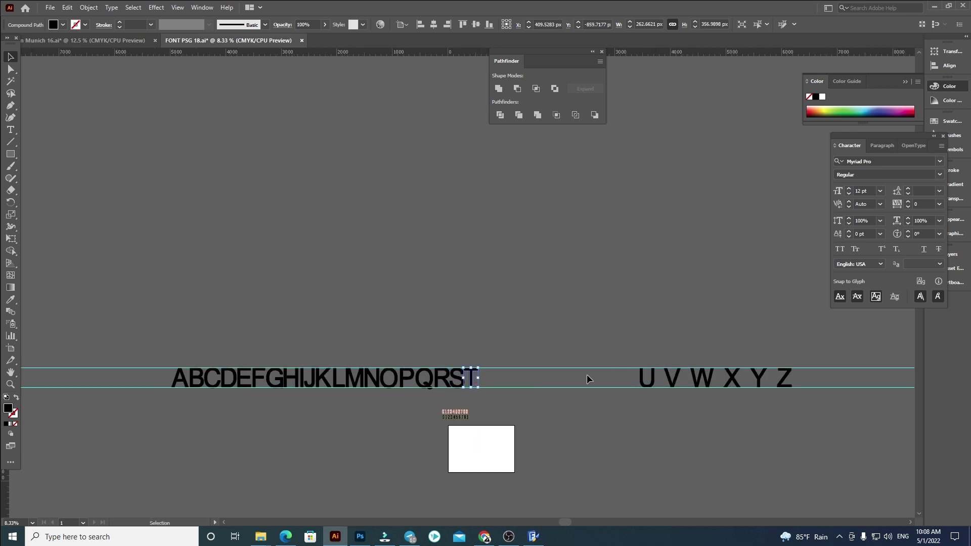
pyautogui.moveTo(655, 388); pyautogui.dragTo(495, 389)
pyautogui.moveTo(673, 381); pyautogui.dragTo(533, 383)
pyautogui.moveTo(737, 388); pyautogui.dragTo(557, 385)
pyautogui.moveTo(760, 383); pyautogui.dragTo(575, 385)
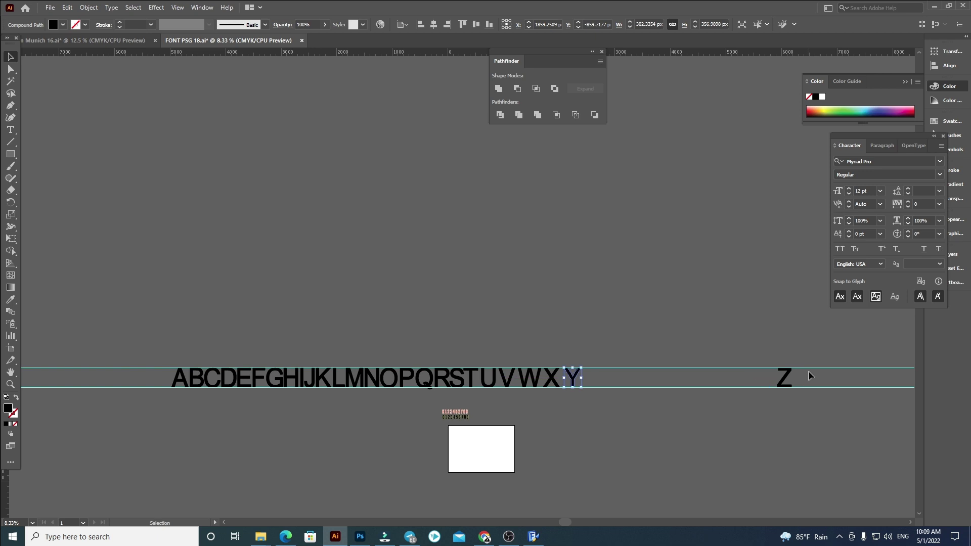
pyautogui.moveTo(787, 380); pyautogui.dragTo(594, 384)
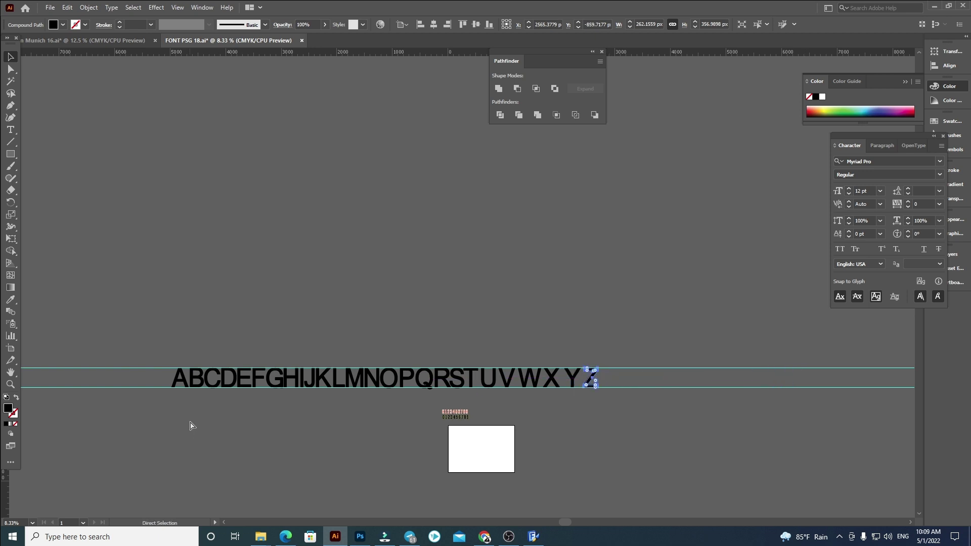
pyautogui.scroll(1, 191, 423)
pyautogui.moveTo(152, 362); pyautogui.dragTo(354, 448)
pyautogui.click(557, 408)
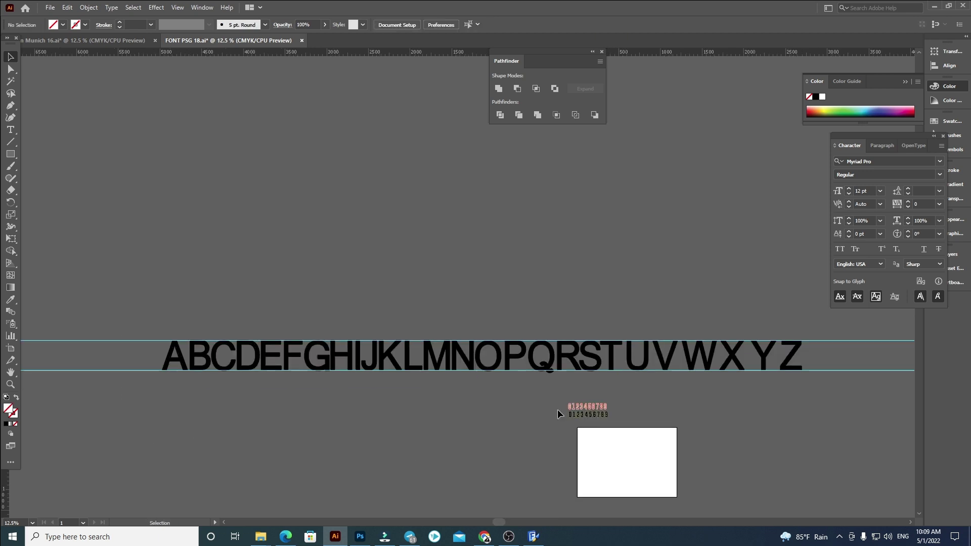
pyautogui.scroll(1, 641, 408)
pyautogui.click(501, 429)
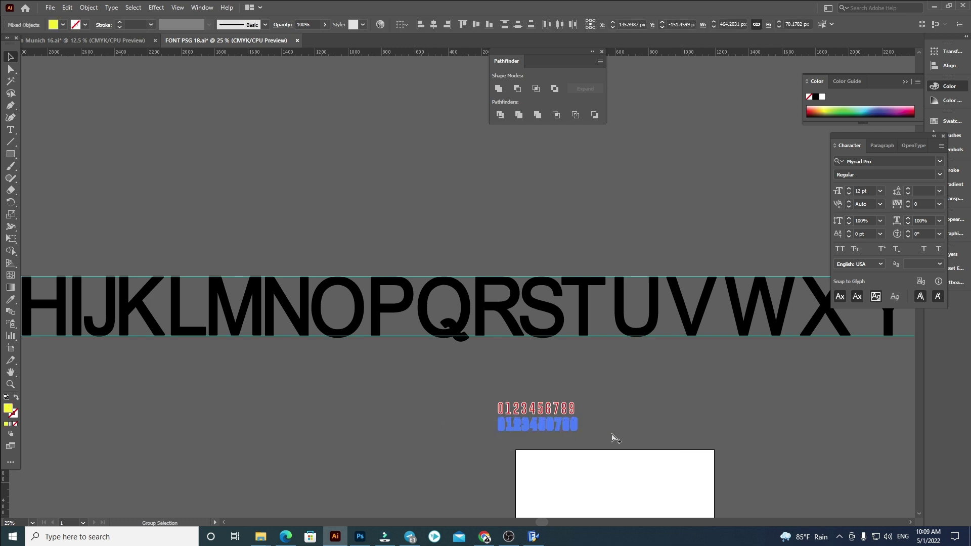
pyautogui.scroll(5, 581, 435)
pyautogui.moveTo(504, 445); pyautogui.dragTo(882, 369)
pyautogui.hotkey('ctrl', 'z')
pyautogui.hotkey('ctrl', 'a')
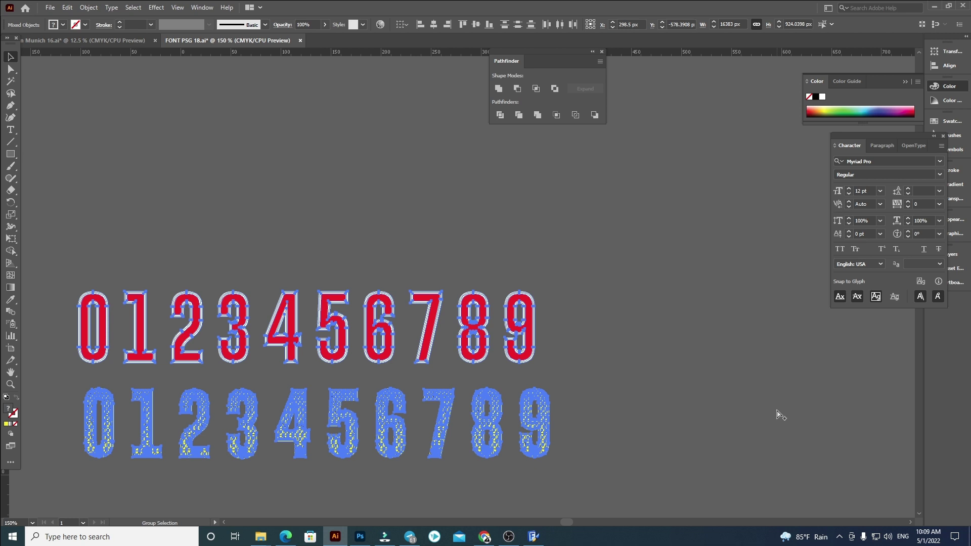
pyautogui.hotkey('ctrl', 'z')
pyautogui.click(776, 408)
pyautogui.scroll(-7, 700, 402)
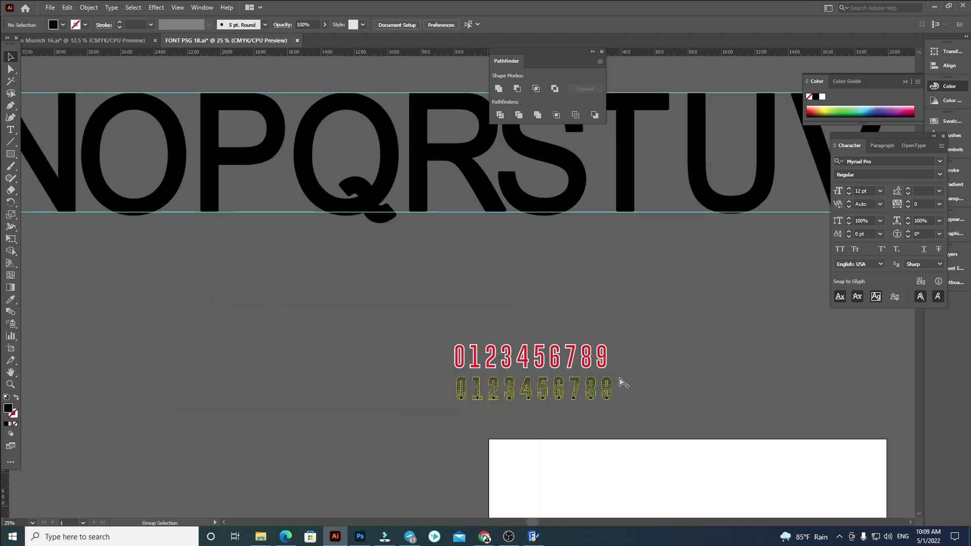
pyautogui.moveTo(481, 345); pyautogui.dragTo(603, 383)
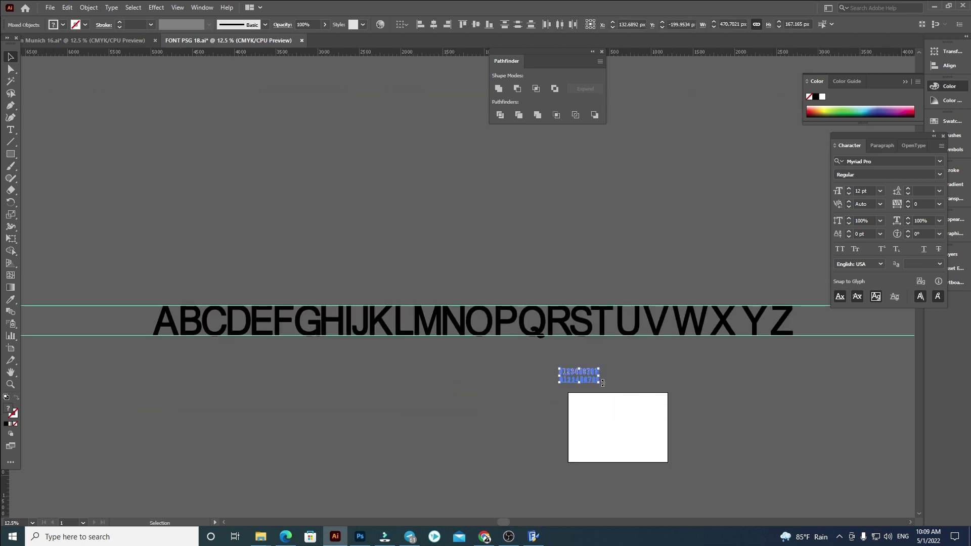
pyautogui.click(724, 423)
# - Move the yellow patterned digits beside Z, enlarge them to about 1296 px wide and align their tops with the upper guide
pyautogui.scroll(1, 676, 388)
pyautogui.moveTo(649, 403); pyautogui.dragTo(459, 374)
pyautogui.moveTo(559, 374); pyautogui.dragTo(862, 363)
pyautogui.hscroll(5, 438, 386)
pyautogui.scroll(4, 445, 404)
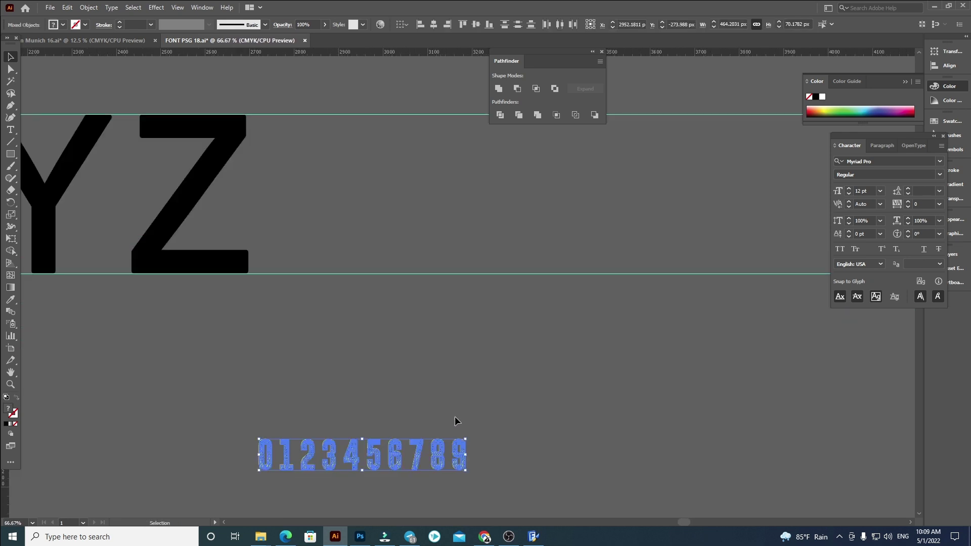
pyautogui.moveTo(464, 438); pyautogui.dragTo(840, 348)
pyautogui.moveTo(534, 448); pyautogui.dragTo(617, 170)
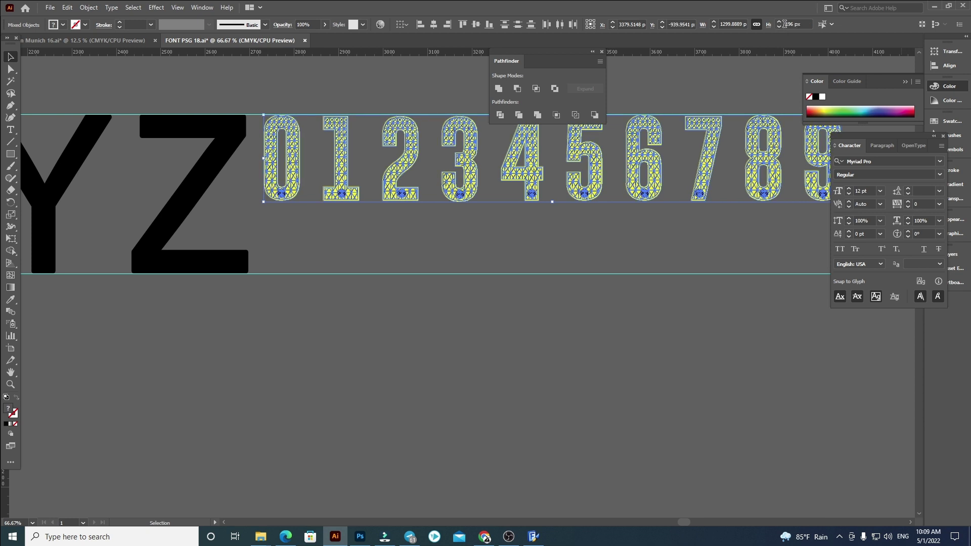
# - Set the yellow digits' height to 357.5 px with proportions linked and move the row between the two guides
pyautogui.write('357')
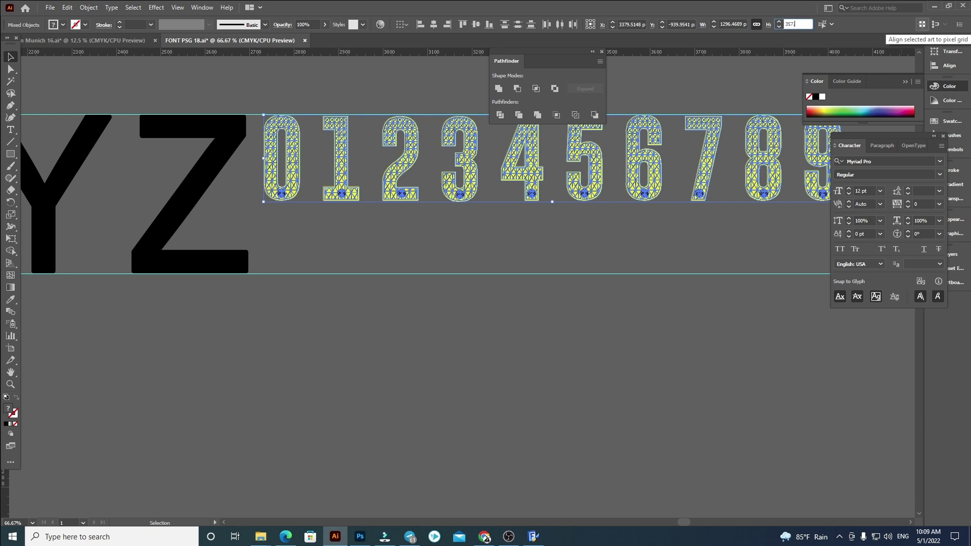
pyautogui.write('.5')
pyautogui.press('Return')
pyautogui.hotkey('ctrl', '-')
pyautogui.hotkey('ctrl', '-')
pyautogui.hotkey('ctrl', '-')
pyautogui.moveTo(360, 254); pyautogui.dragTo(488, 277)
# - Enlarge the yellow digits slightly, to about 363 px high, so they reach both guides
pyautogui.hotkey('ctrl', '+')
pyautogui.hotkey('ctrl', '+')
pyautogui.hotkey('ctrl', '+')
pyautogui.hotkey('ctrl', '+')
pyautogui.hotkey('ctrl', '+')
pyautogui.hotkey('ctrl', '+')
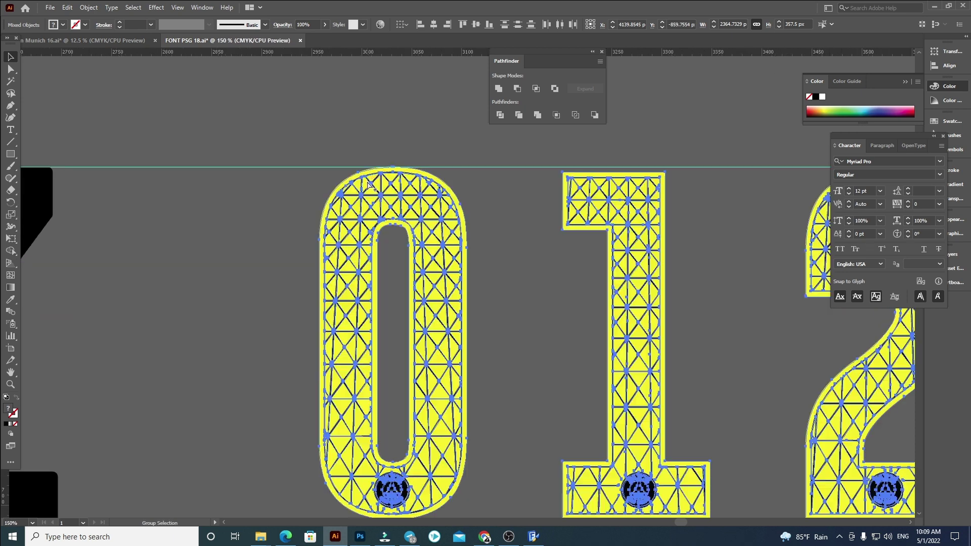
pyautogui.hotkey('ctrl', '-')
pyautogui.hotkey('ctrl', '-')
pyautogui.hotkey('ctrl', '-')
pyautogui.hscroll(10, 443, 293)
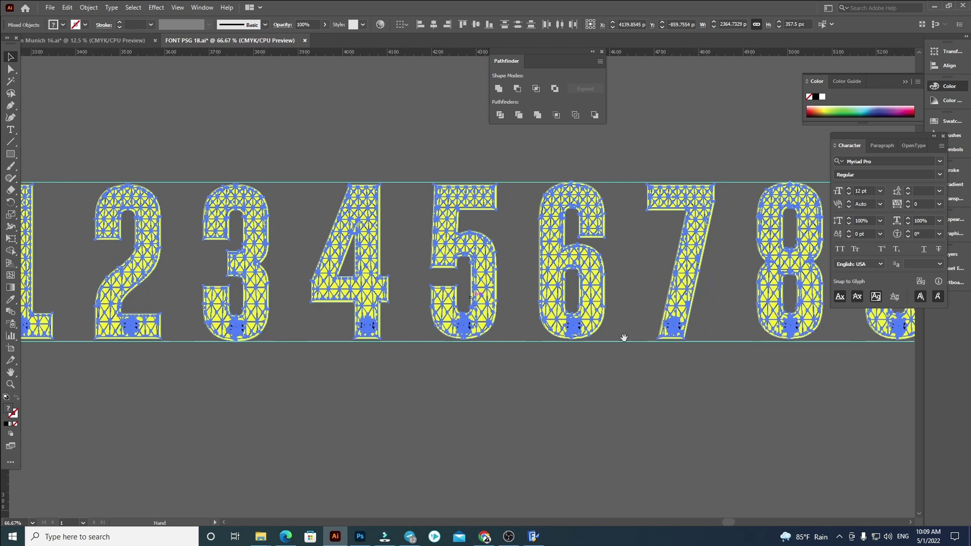
pyautogui.hscroll(5, 495, 349)
pyautogui.scroll(4, 293, 353)
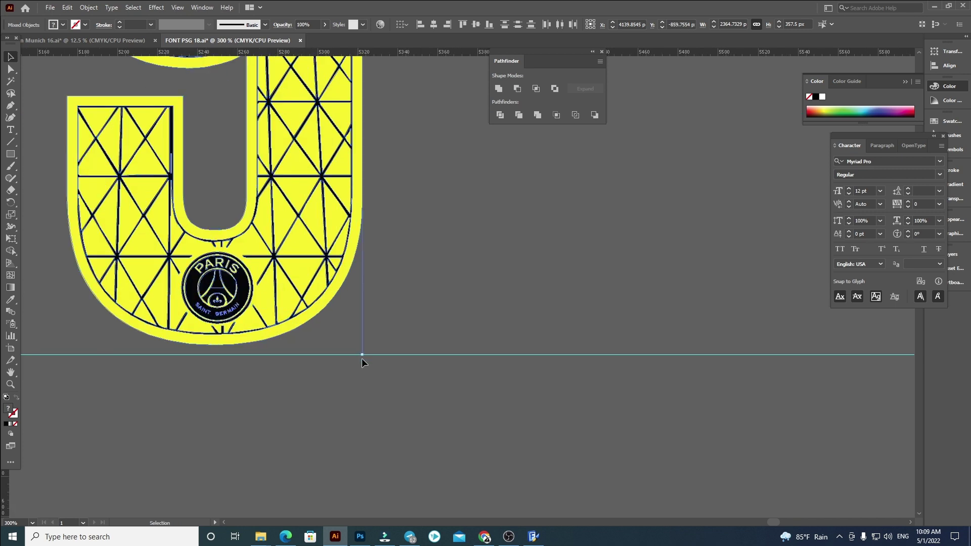
pyautogui.moveTo(360, 356); pyautogui.dragTo(453, 366)
pyautogui.hotkey('ctrl', '-')
pyautogui.hotkey('ctrl', '-')
pyautogui.hotkey('ctrl', '-')
pyautogui.hotkey('ctrl', '-')
pyautogui.scroll(3, 778, 372)
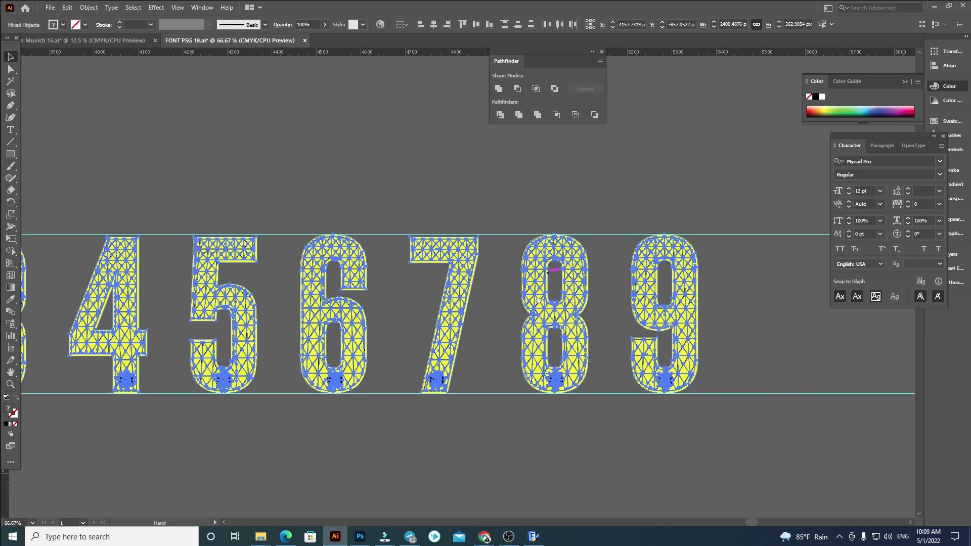
# - Move the enlarged yellow digits below the alphabet row, next to the small red digits
pyautogui.scroll(-4, 715, 316)
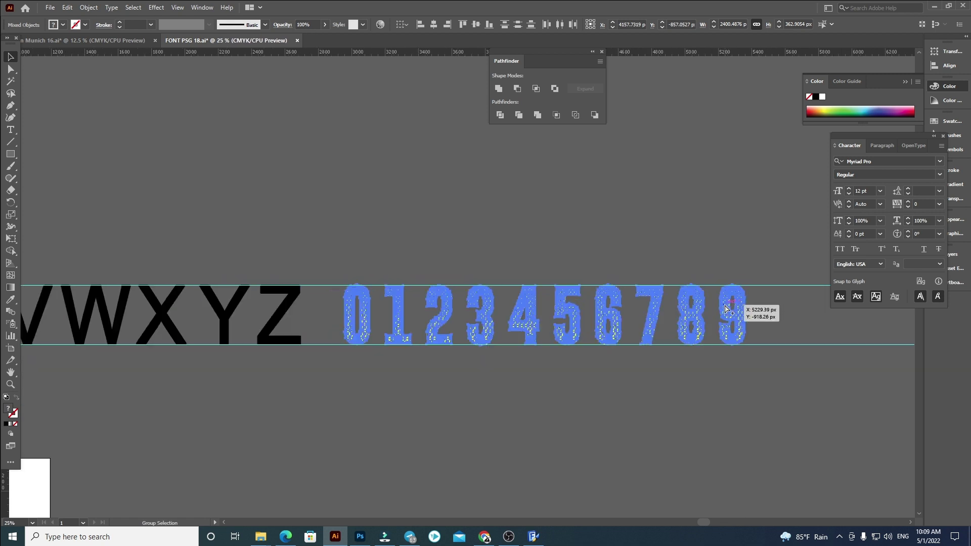
pyautogui.moveTo(715, 316); pyautogui.dragTo(407, 371)
pyautogui.hscroll(-4, 402, 373)
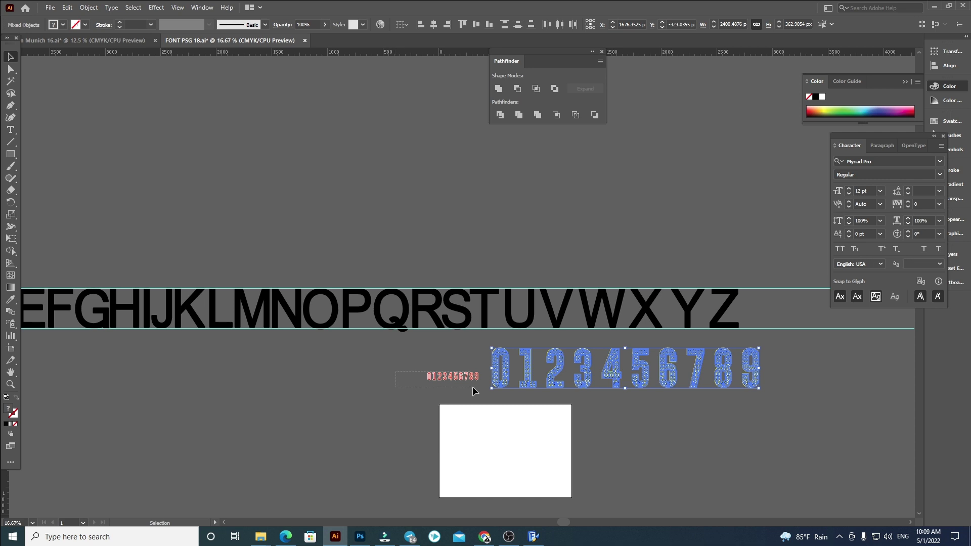
# - Enlarge the red digits to match the yellow row's size and place them directly beneath it
pyautogui.click(470, 386)
pyautogui.moveTo(479, 385); pyautogui.dragTo(769, 443)
pyautogui.moveTo(665, 417); pyautogui.dragTo(728, 441)
pyautogui.moveTo(834, 450); pyautogui.dragTo(798, 441)
pyautogui.click(798, 438)
# - Move both digit rows left, clear of the white artboard and under the middle of the alphabet
pyautogui.hotkey('ctrl', '-')
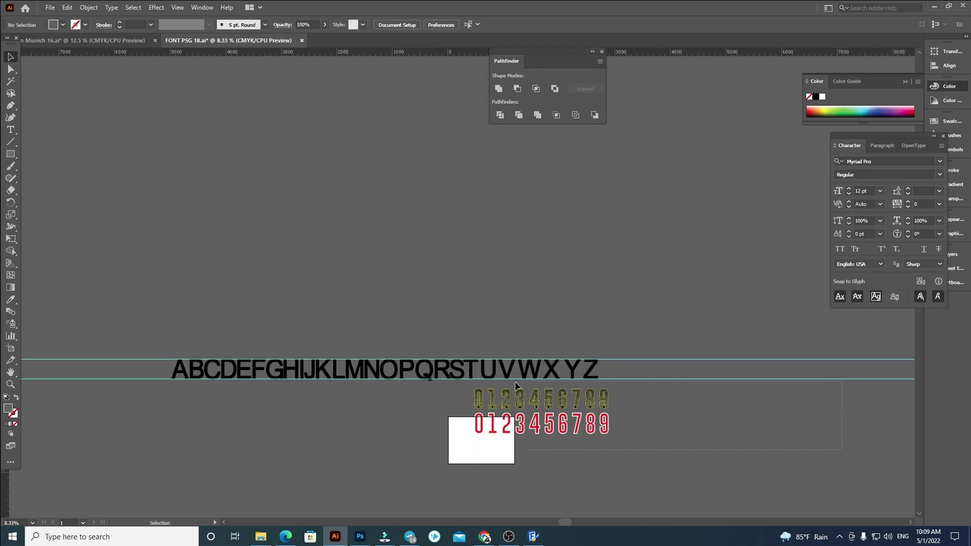
pyautogui.moveTo(435, 389); pyautogui.dragTo(436, 390)
pyautogui.moveTo(501, 404); pyautogui.dragTo(4, 228)
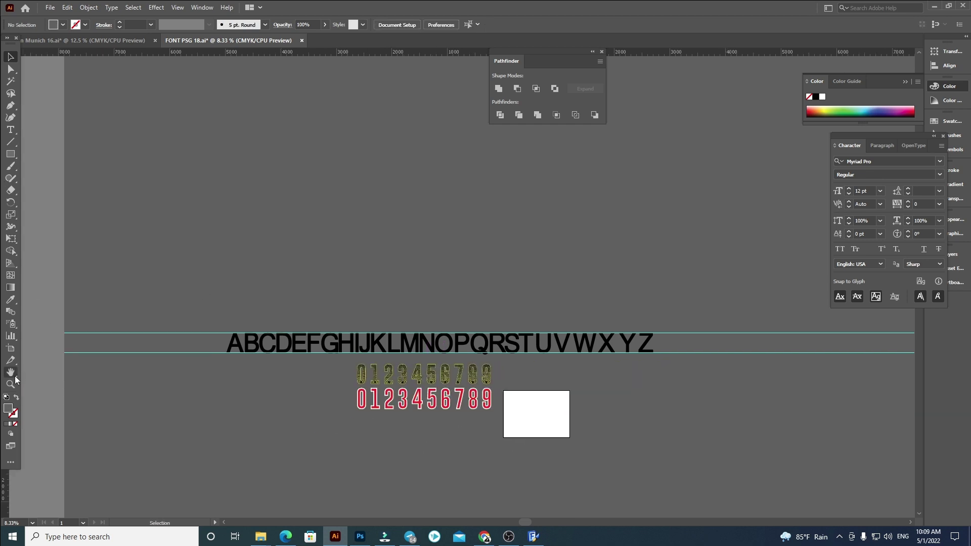
# - Draw a new artboard about 8840 by 2509 px around the alphabet and digit rows, and delete the small old artboard
pyautogui.click(10, 349)
pyautogui.moveTo(203, 298); pyautogui.dragTo(695, 438)
pyautogui.scroll(2, 541, 421)
pyautogui.click(485, 372)
pyautogui.press('Delete')
pyautogui.hscroll(-5, 185, 231)
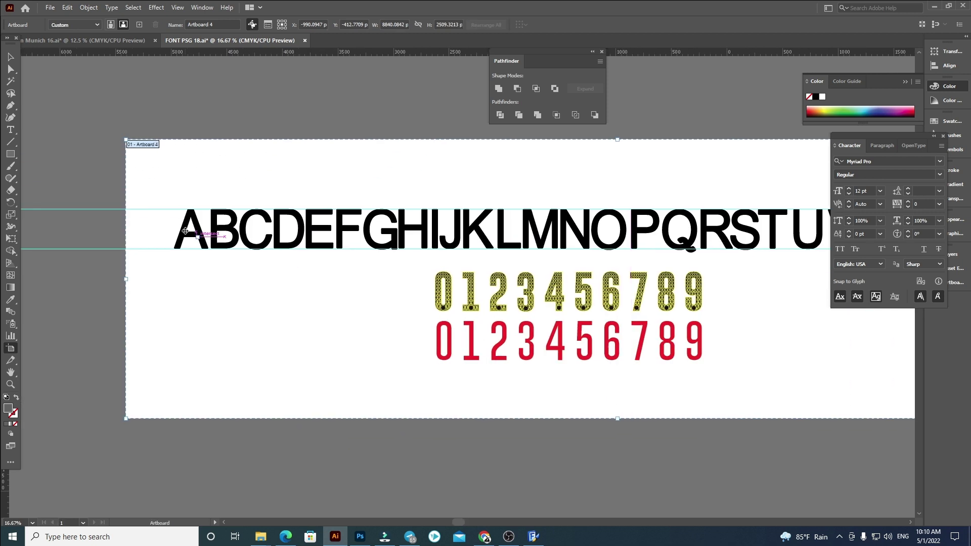
# - Remove the two horizontal guides running along the alphabet row
pyautogui.press('v')
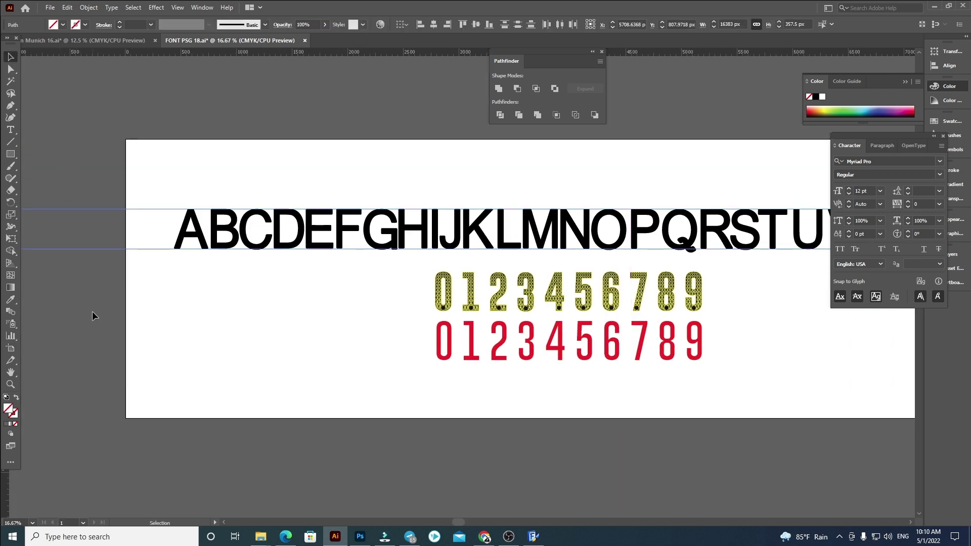
pyautogui.click(92, 311)
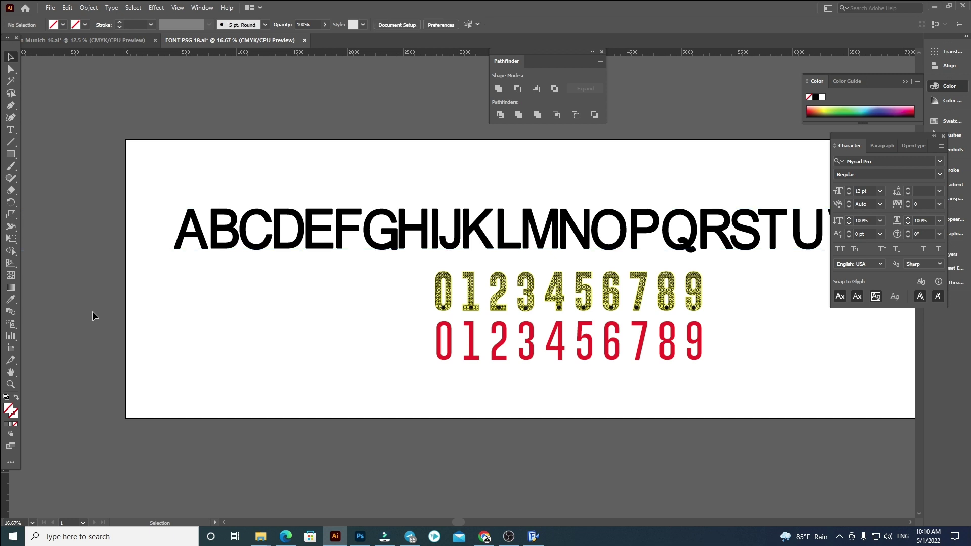
pyautogui.moveTo(566, 471); pyautogui.dragTo(526, 453)
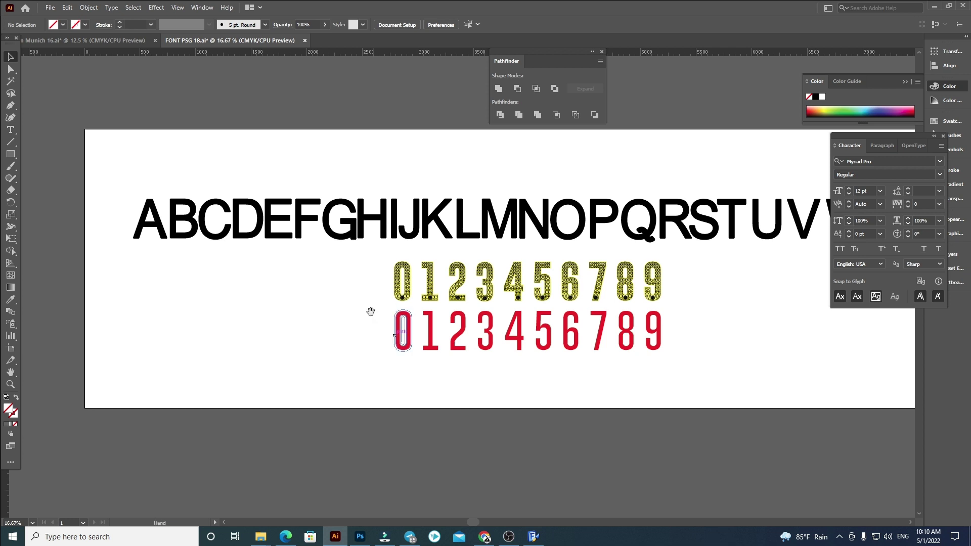
# - Add the point text "PSG UCL 2016" and enlarge it to about 887 pt as a title above the alphabet row
pyautogui.scroll(2, 377, 354)
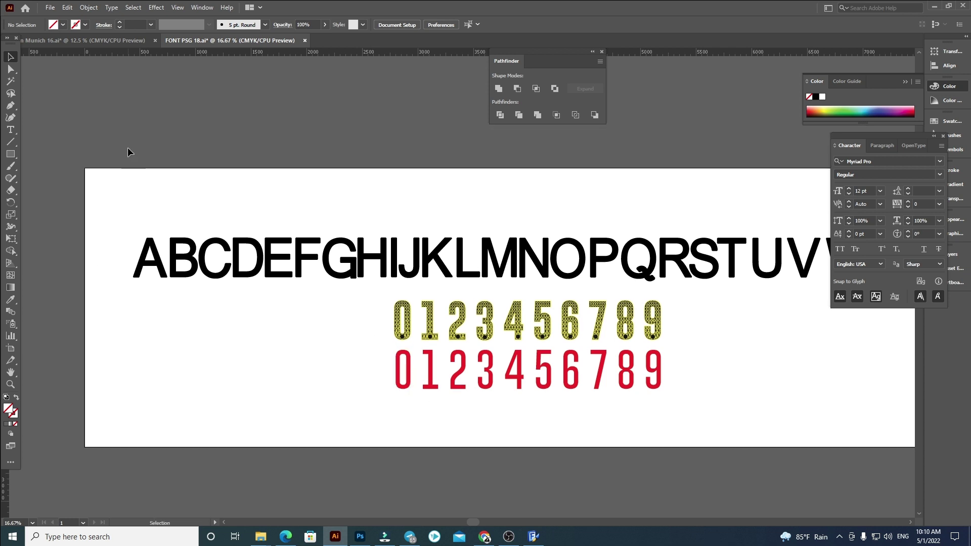
pyautogui.click(11, 130)
pyautogui.click(384, 176)
pyautogui.press('BackSpace')
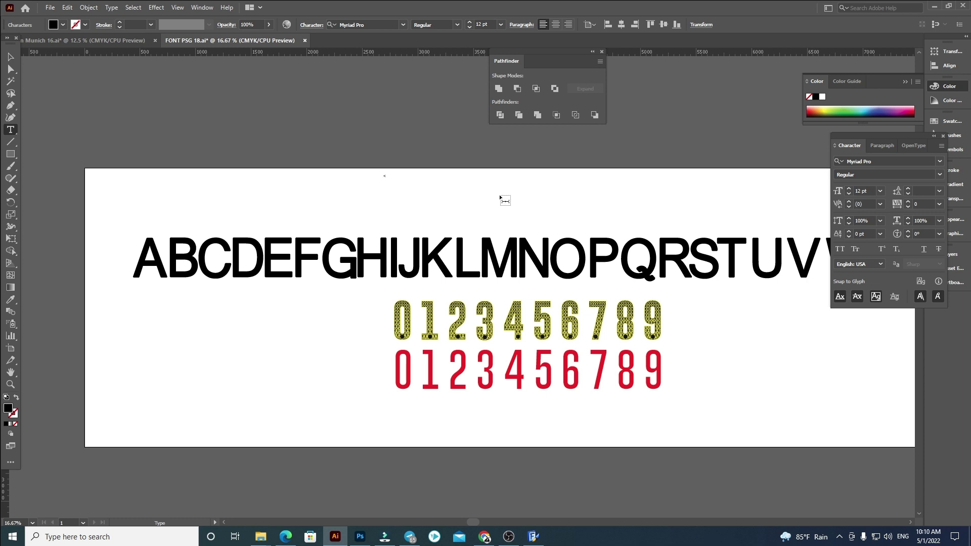
pyautogui.click(8, 62)
pyautogui.moveTo(399, 172); pyautogui.dragTo(875, 339)
pyautogui.moveTo(678, 268); pyautogui.dragTo(544, 240)
pyautogui.hotkey('ctrl', 'shift', 'a')
pyautogui.click(640, 280)
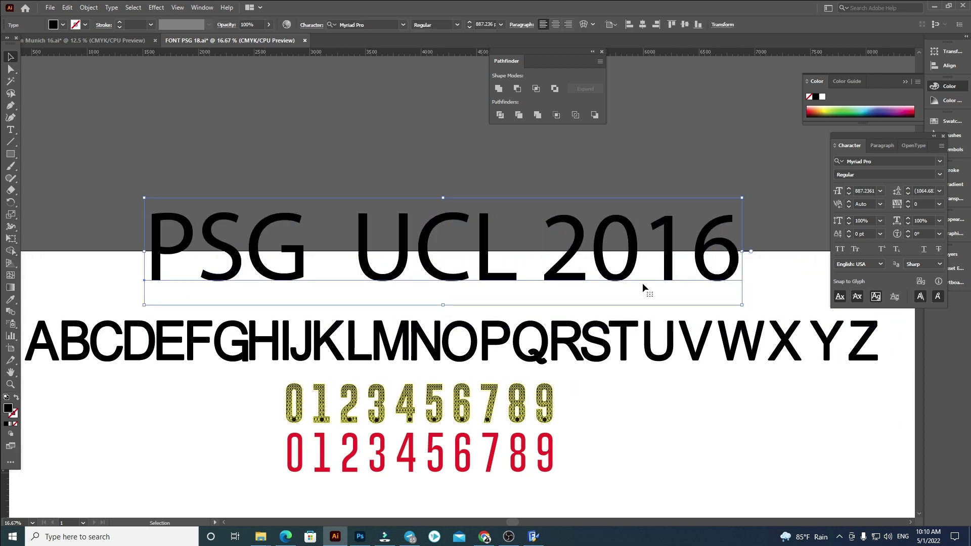
# - Recolour the whole black alphabet row with a red fill like the plain digit row
pyautogui.scroll(-3, 657, 314)
pyautogui.hscroll(-2, 657, 314)
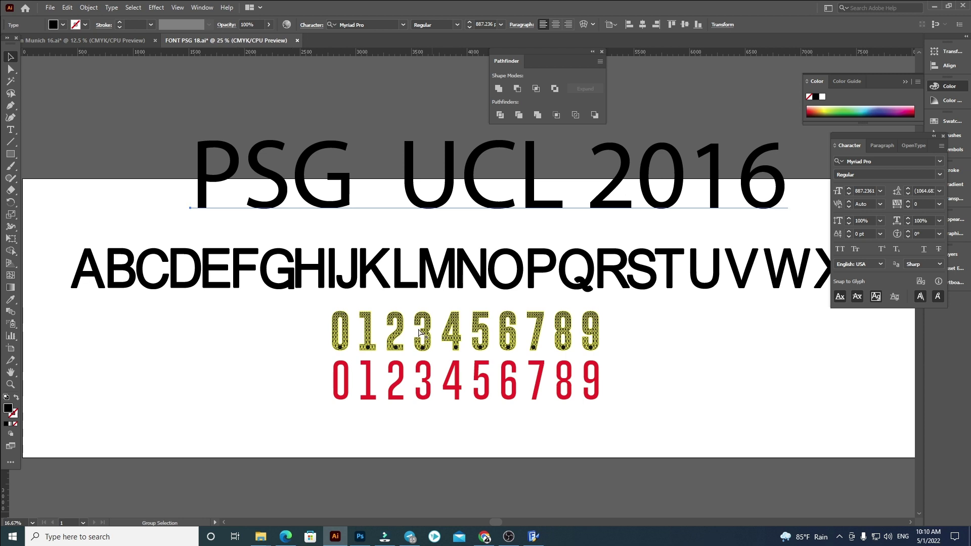
pyautogui.scroll(3, 332, 332)
pyautogui.click(155, 250)
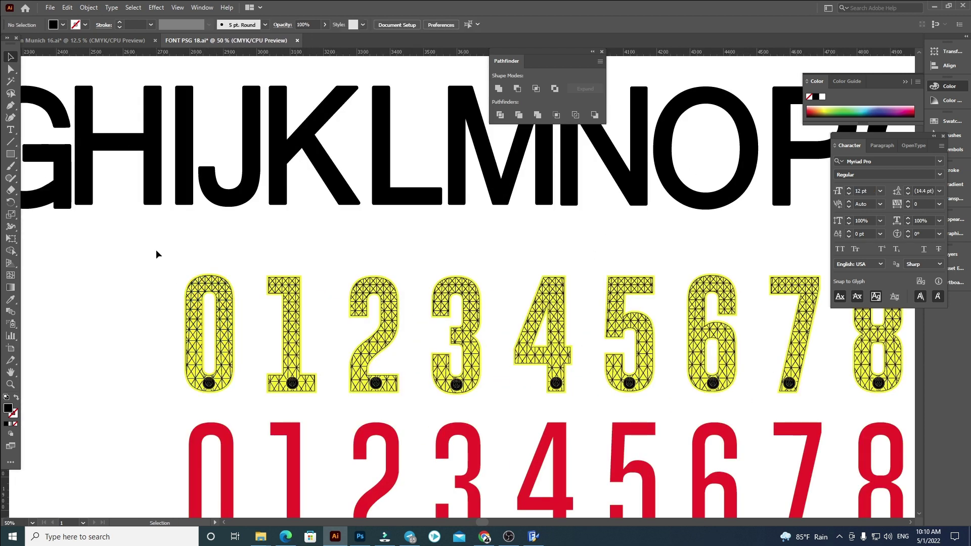
pyautogui.scroll(-4, 351, 248)
pyautogui.moveTo(133, 201); pyautogui.dragTo(793, 244)
pyautogui.click(63, 25)
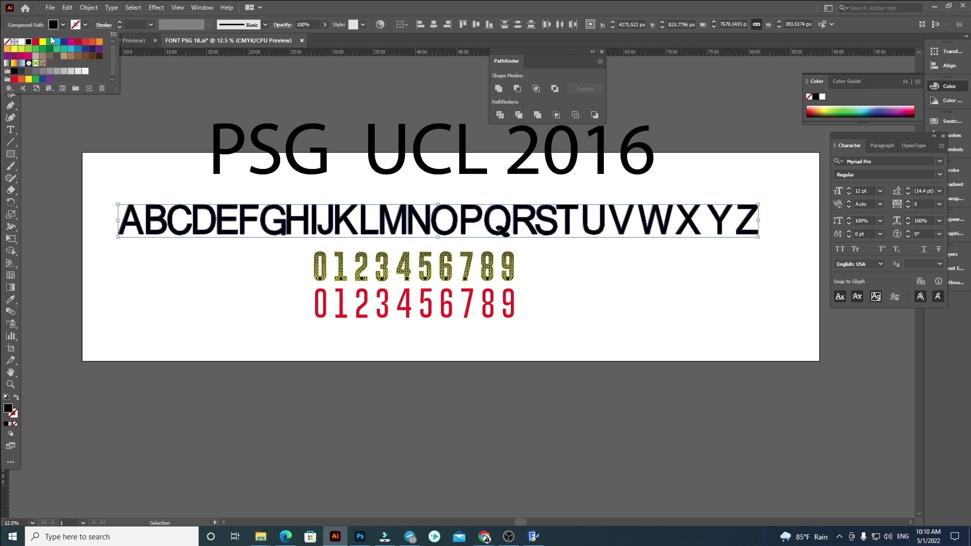
pyautogui.click(36, 43)
pyautogui.press('Escape')
pyautogui.click(182, 301)
# - Try selecting the same-coloured parts of the patterned digits with the Magic Wand tool
pyautogui.scroll(4, 328, 263)
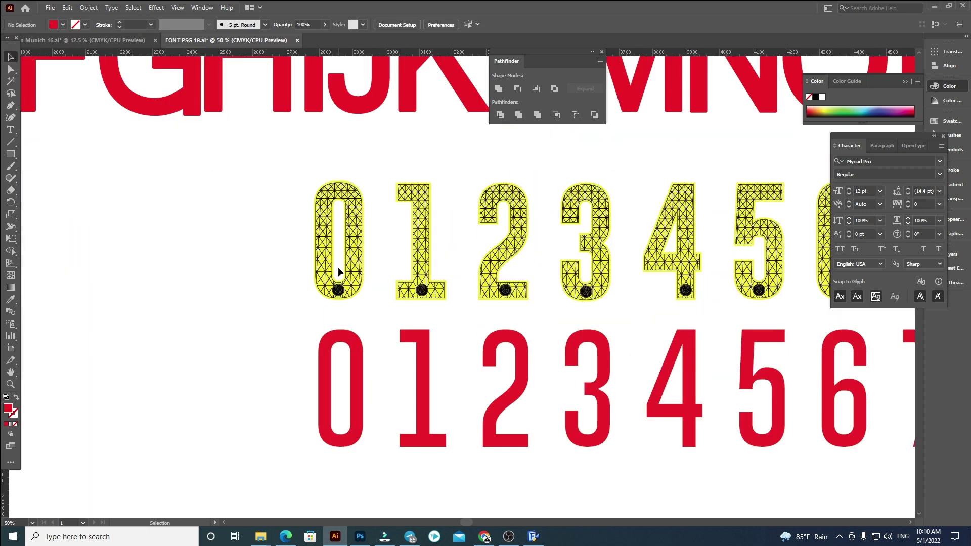
pyautogui.click(11, 81)
pyautogui.scroll(3, 354, 268)
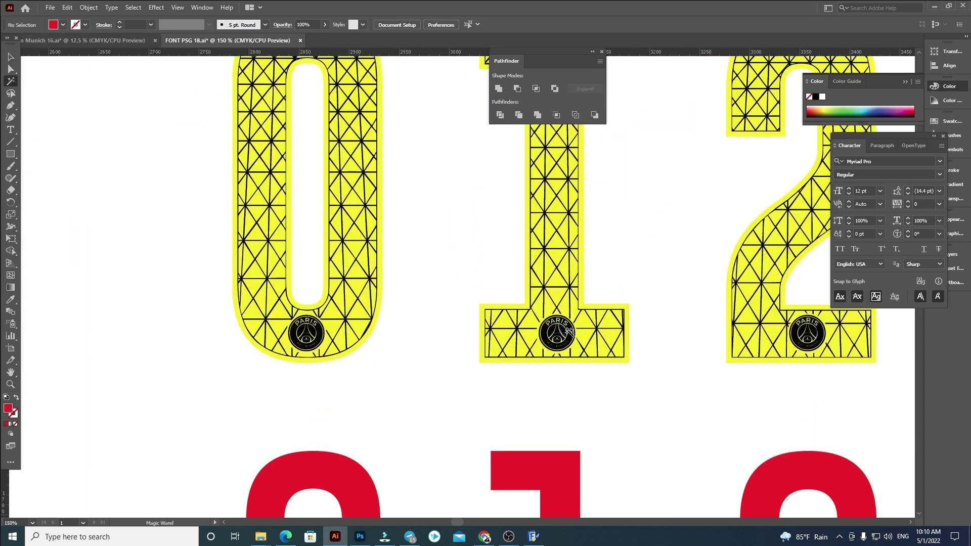
pyautogui.click(570, 331)
pyautogui.click(349, 286)
pyautogui.click(202, 289)
pyautogui.scroll(-3, 203, 289)
pyautogui.scroll(-1, 207, 211)
# - Try moving the yellow fills of the patterned digits below the red digit row, and undo the move
pyautogui.moveTo(151, 181); pyautogui.dragTo(809, 283)
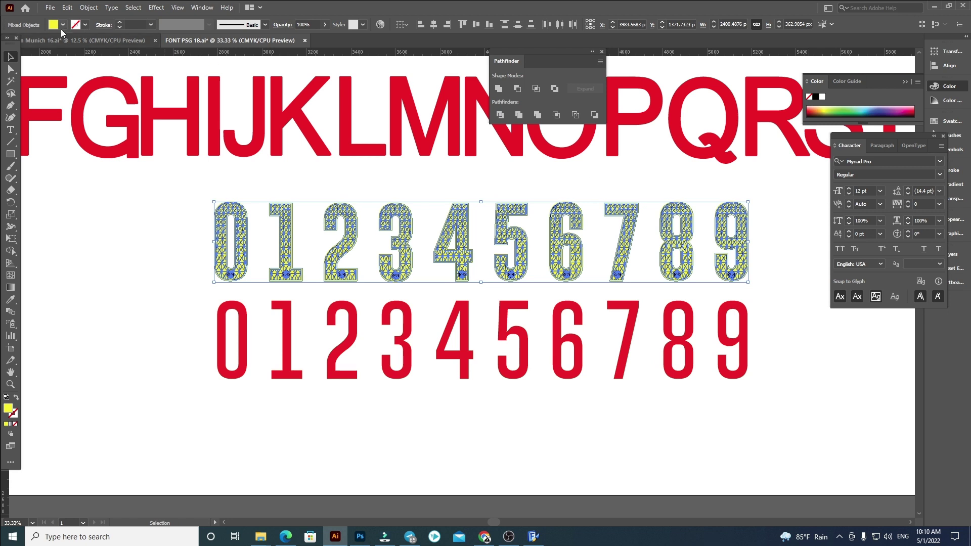
pyautogui.moveTo(335, 253); pyautogui.dragTo(559, 484)
pyautogui.click(345, 417)
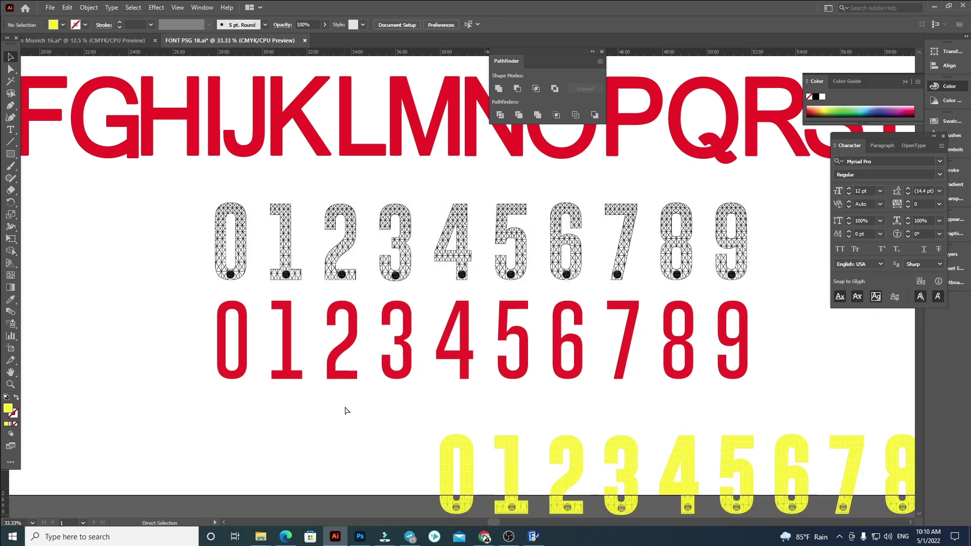
pyautogui.hotkey('ctrl', 'z')
pyautogui.hotkey('ctrl', '-')
pyautogui.hotkey('ctrl', '-')
pyautogui.click(386, 404)
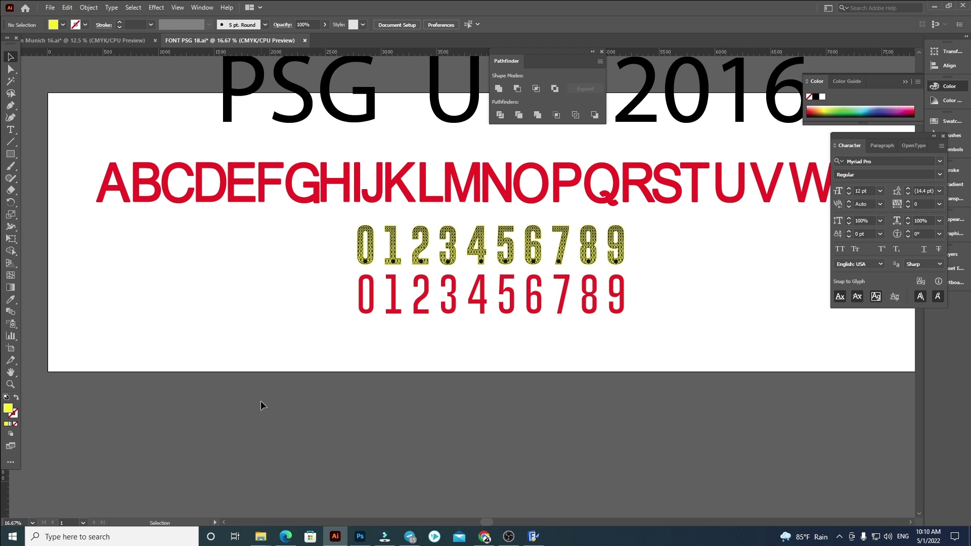
pyautogui.scroll(3, 260, 401)
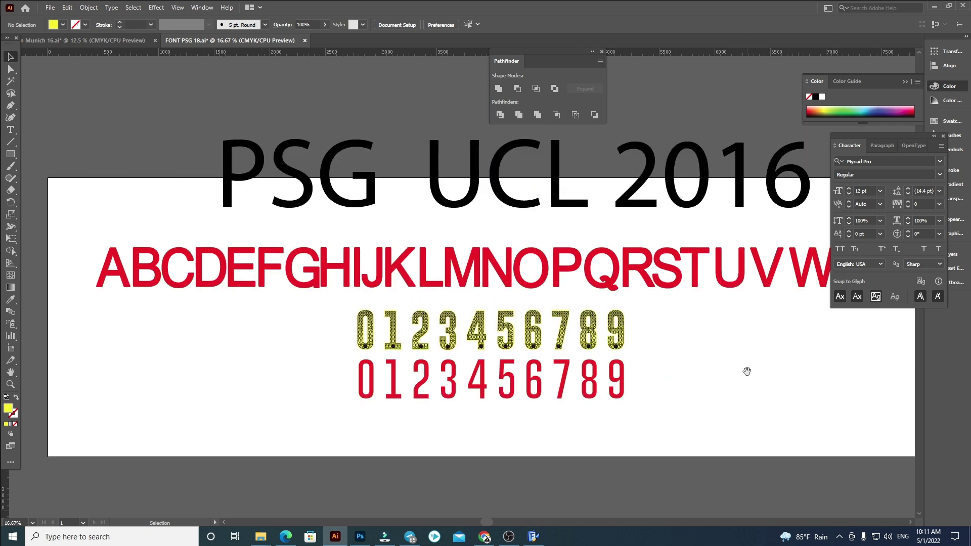
pyautogui.scroll(1, 748, 376)
pyautogui.hscroll(4, 570, 396)
pyautogui.hscroll(-4, 644, 403)
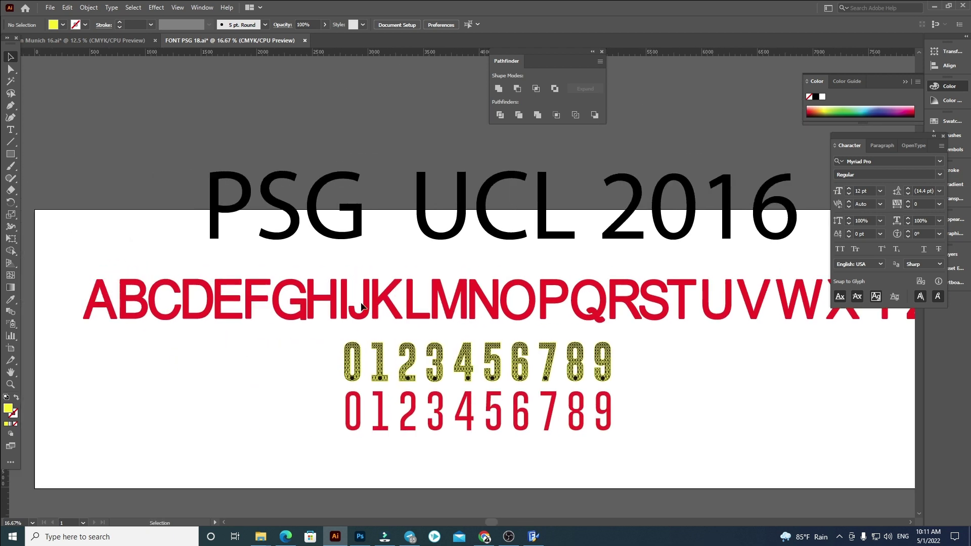
pyautogui.click(397, 197)
pyautogui.doubleClick(397, 196)
pyautogui.hotkey('ctrl', 'a')
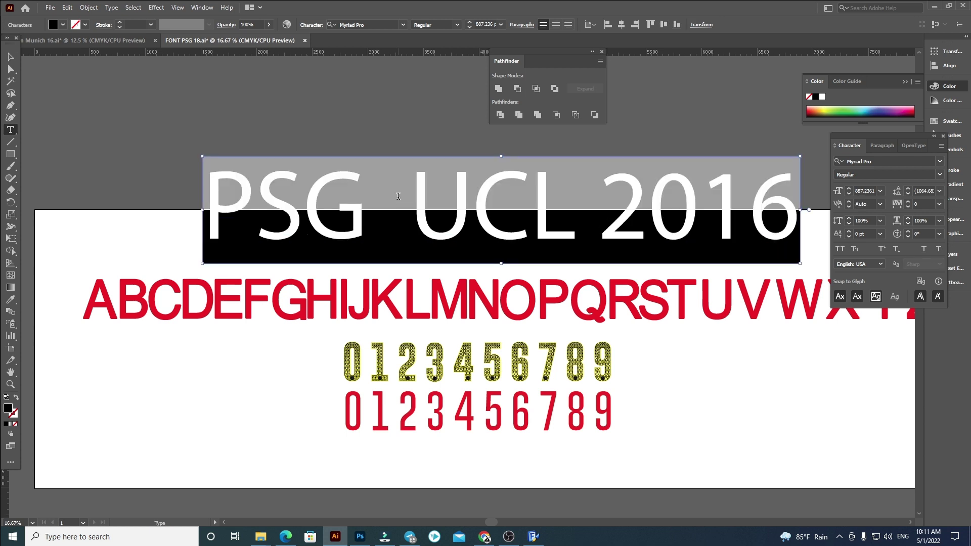
pyautogui.click(419, 225)
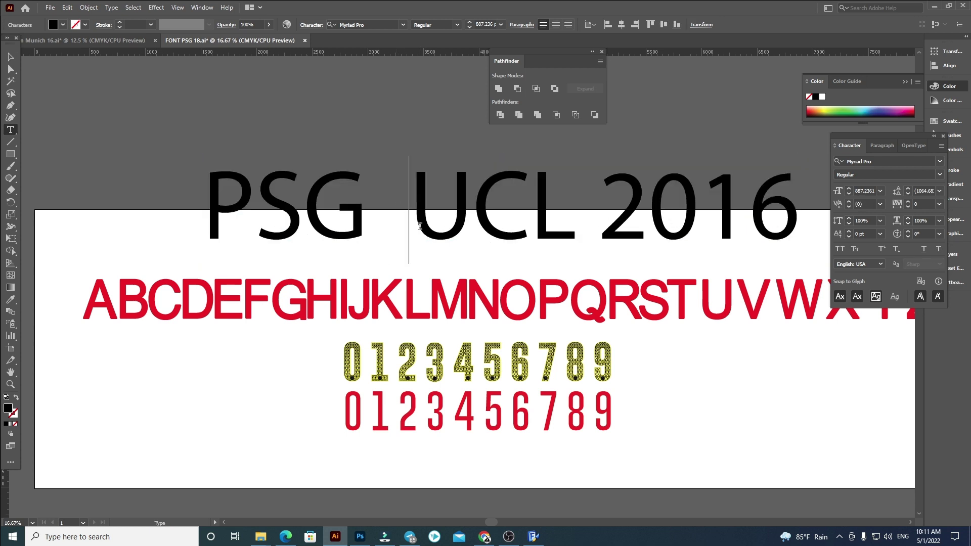
pyautogui.click(14, 58)
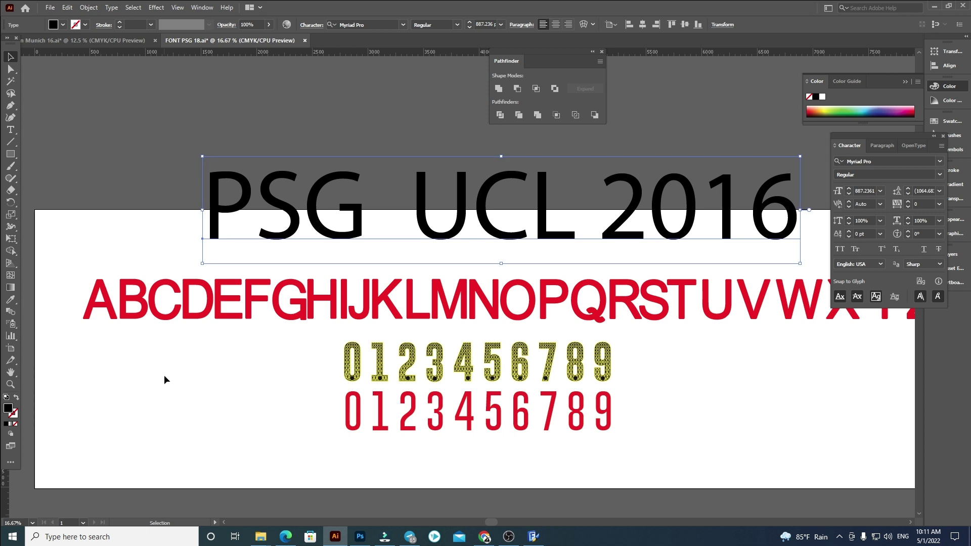
pyautogui.click(172, 388)
pyautogui.scroll(-1, 174, 387)
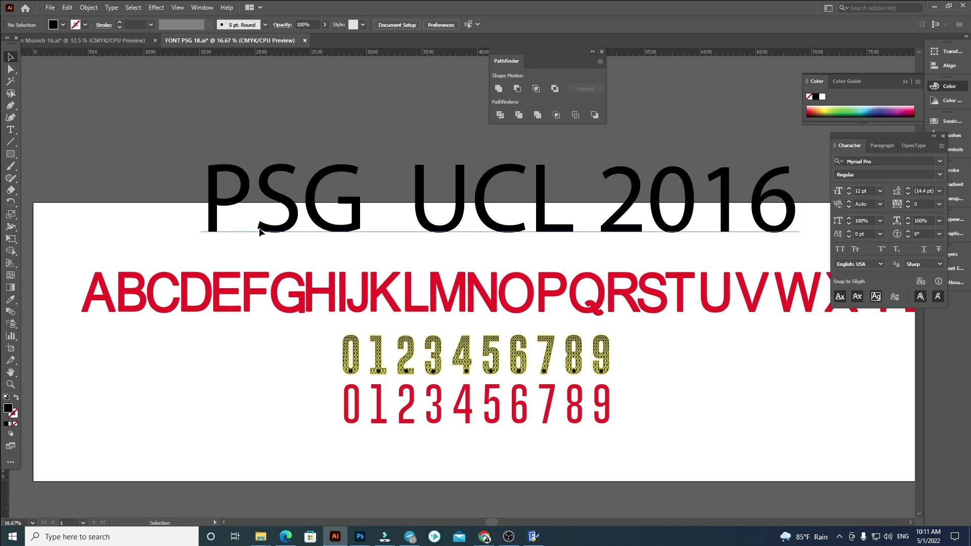
# - Copy the title text "PSG UCL 2016", switch to FontCreator and paste it as the open font's name
pyautogui.tripleClick(256, 206)
pyautogui.hotkey('ctrl', 'c')
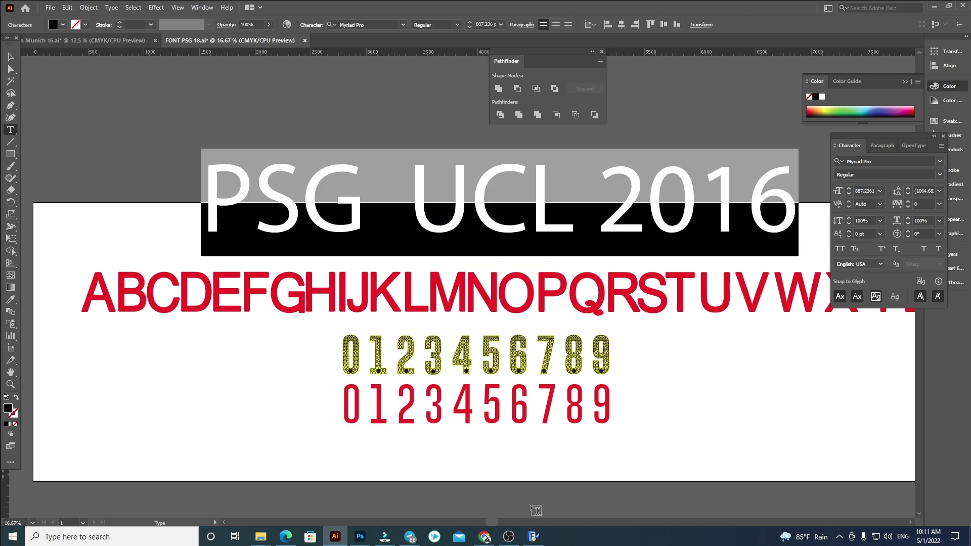
pyautogui.click(534, 536)
pyautogui.click(102, 19)
pyautogui.press('Escape')
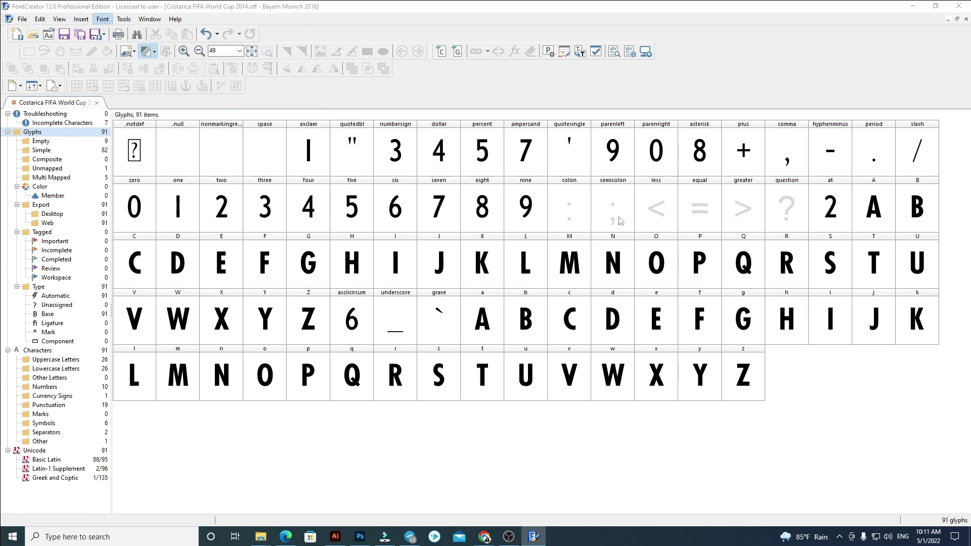
pyautogui.press('Return')
pyautogui.press('Return')
pyautogui.hotkey('ctrl', 'v')
pyautogui.click(533, 390)
# - Open the capital A glyph for editing and delete its existing outline
pyautogui.click(874, 213)
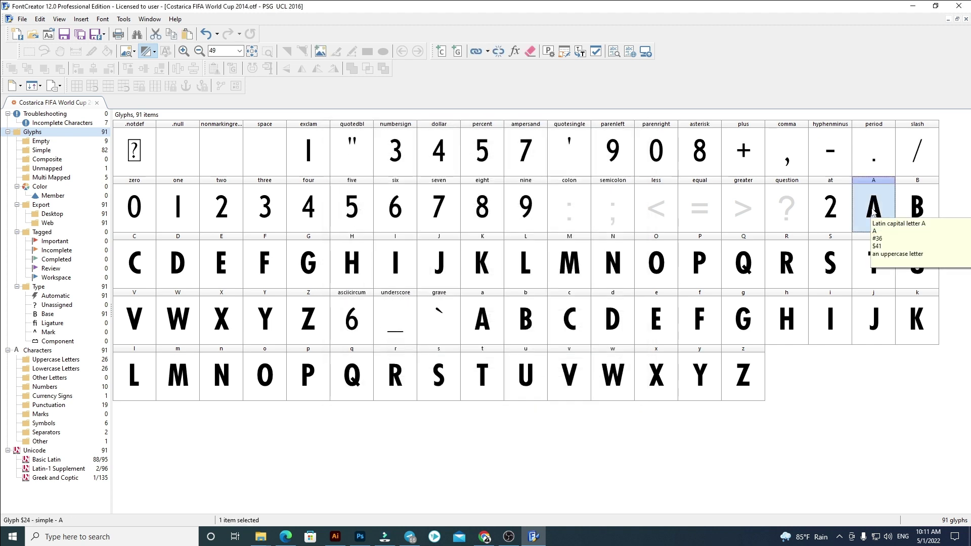
pyautogui.doubleClick(873, 212)
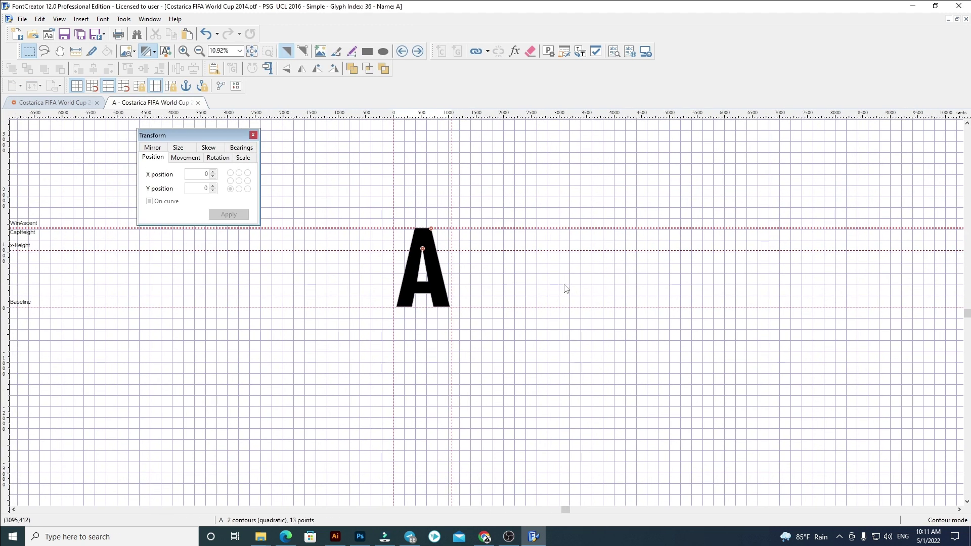
pyautogui.hotkey('ctrl', 'a')
pyautogui.press('Delete')
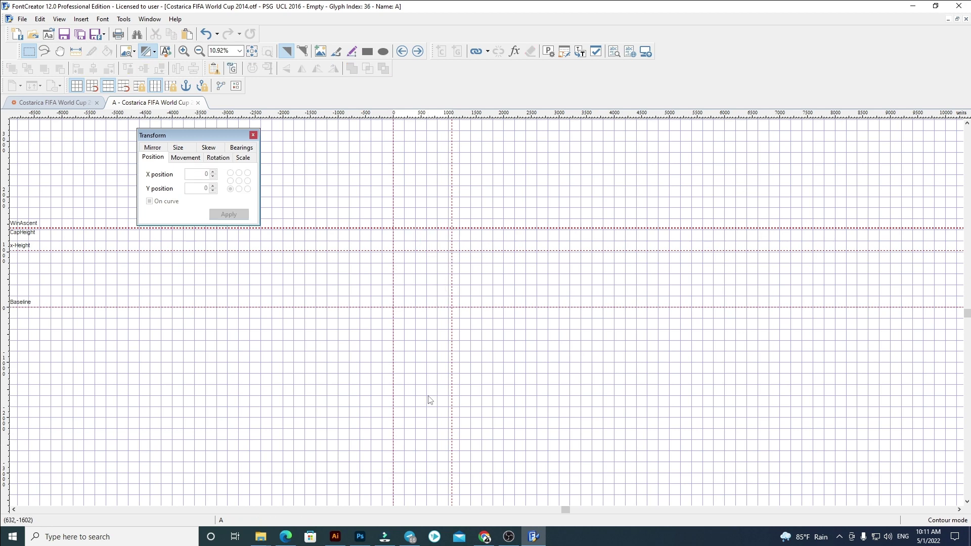
# - Switch to Illustrator and move the PSG UCL 2016 title up, clear of the artboard
pyautogui.click(335, 536)
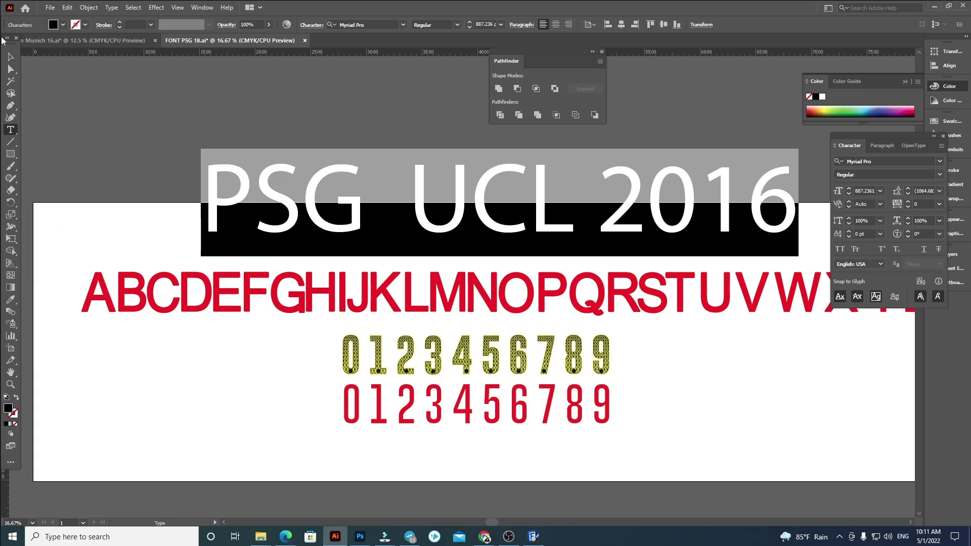
pyautogui.press('Escape')
pyautogui.moveTo(54, 257); pyautogui.dragTo(497, 317)
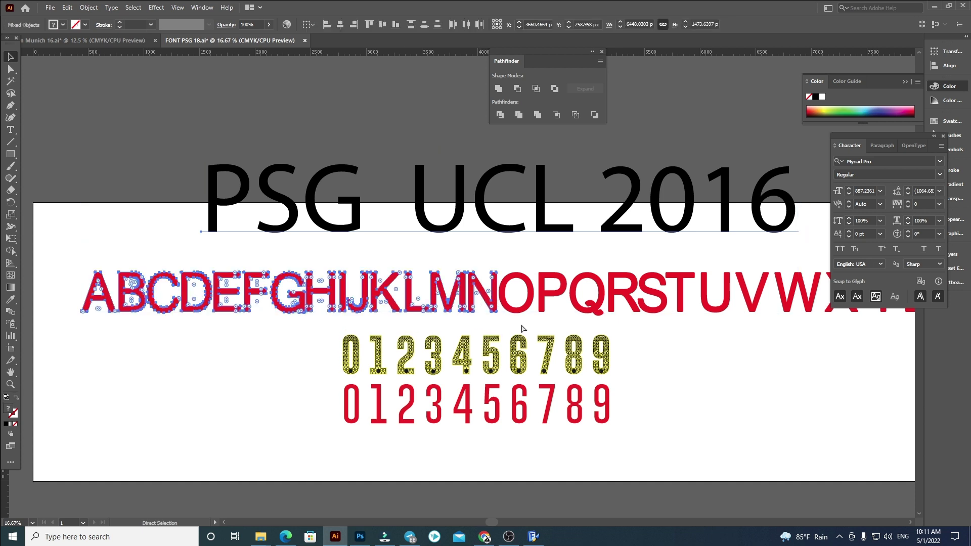
pyautogui.click(248, 89)
pyautogui.moveTo(390, 217); pyautogui.dragTo(390, 145)
# - Copy the red letters A to N, switch to FontCreator and paste them into the empty A glyph
pyautogui.moveTo(60, 251); pyautogui.dragTo(495, 319)
pyautogui.click(697, 454)
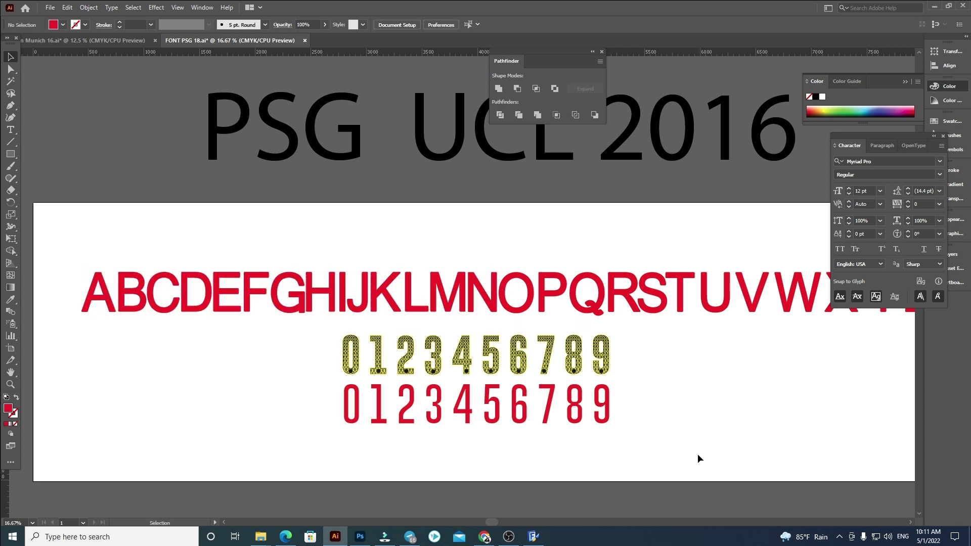
pyautogui.click(360, 535)
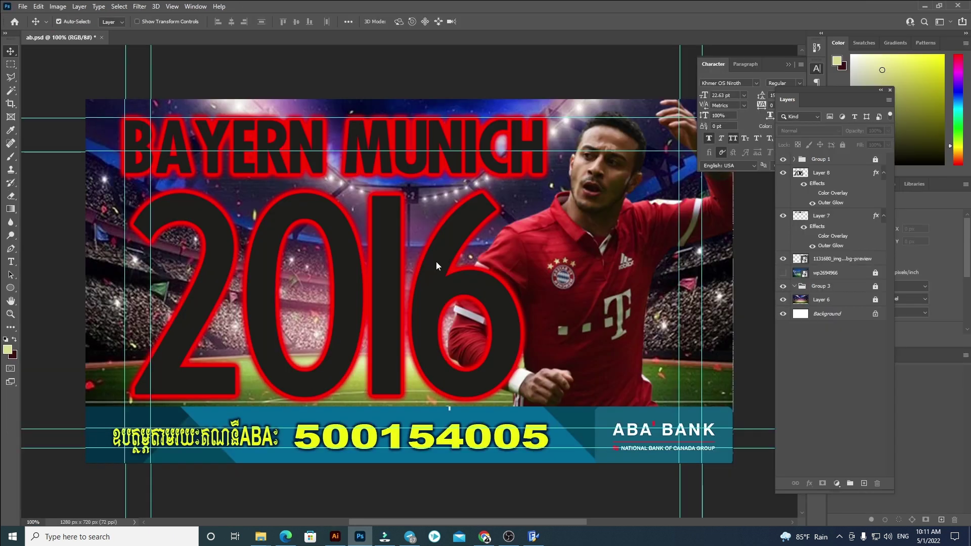
pyautogui.click(533, 536)
pyautogui.hotkey('ctrl', 'v')
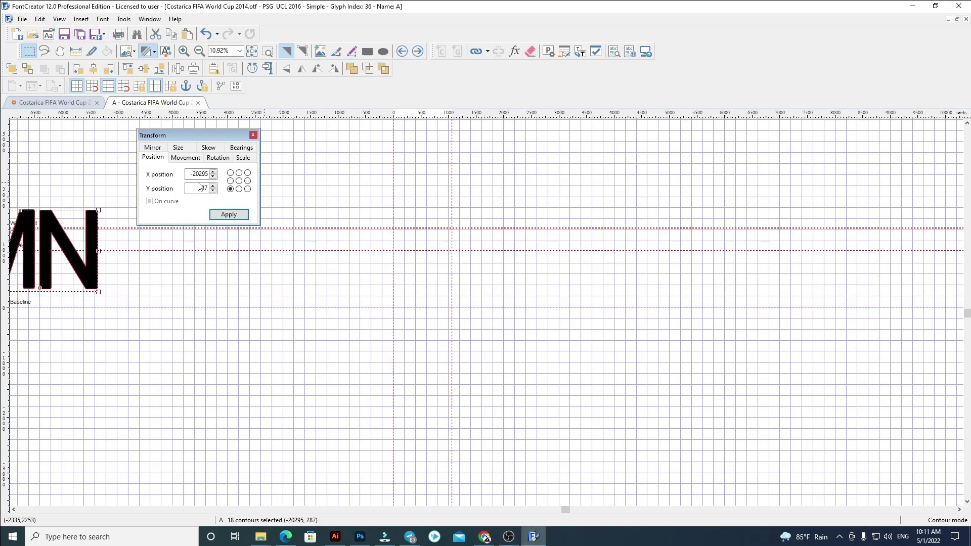
# - Position the pasted letters at X 60 and Y 0, and nudge them down until the A rests on the baseline
pyautogui.write('60')
pyautogui.press('Return')
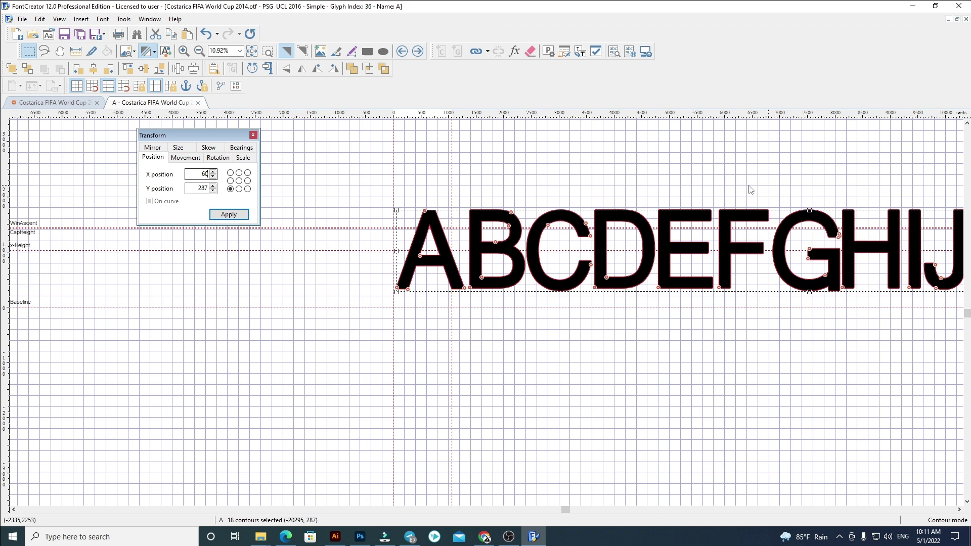
pyautogui.click(204, 188)
pyautogui.write('0')
pyautogui.press('Return')
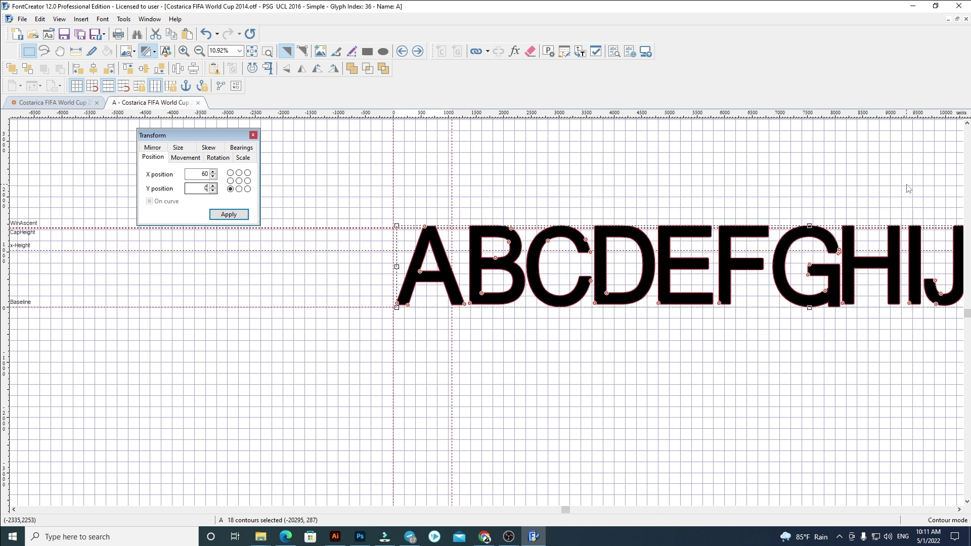
pyautogui.scroll(3, 434, 274)
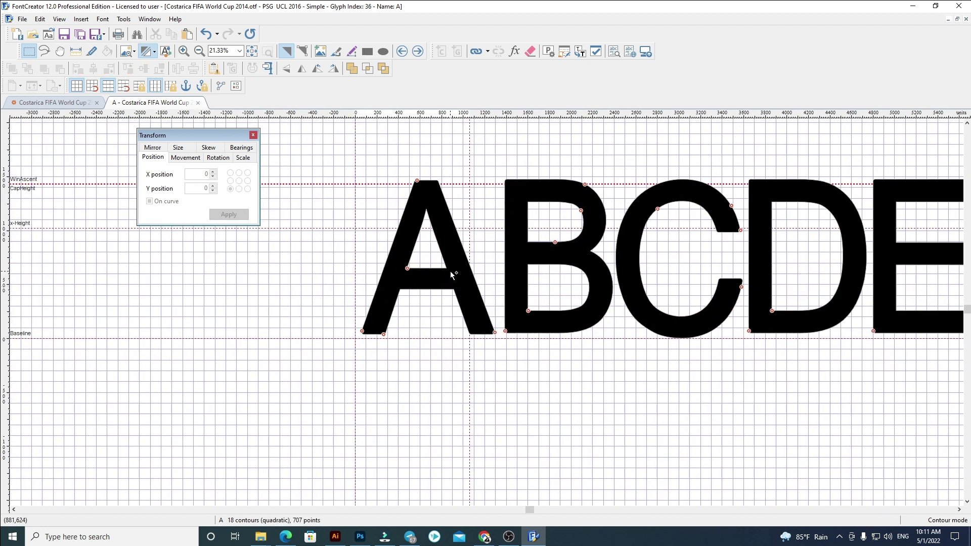
pyautogui.scroll(3, 398, 272)
pyautogui.moveTo(399, 244); pyautogui.dragTo(400, 248)
# - Extend the A glyph's advance width to the letter's right edge, about 1300 units, and cut out the letters B to N
pyautogui.click(549, 391)
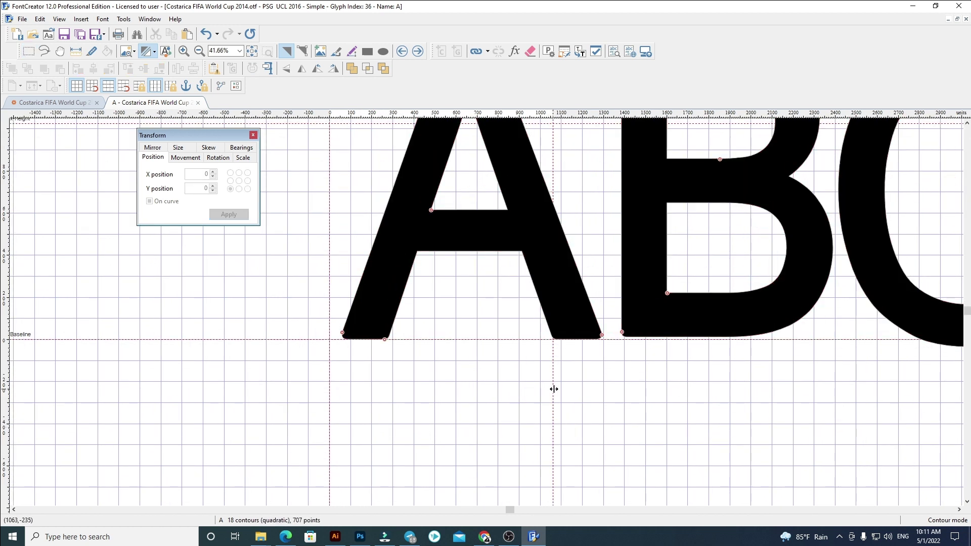
pyautogui.scroll(-4, 602, 387)
pyautogui.moveTo(852, 383); pyautogui.dragTo(494, 278)
pyautogui.press('Delete')
pyautogui.scroll(2, 572, 353)
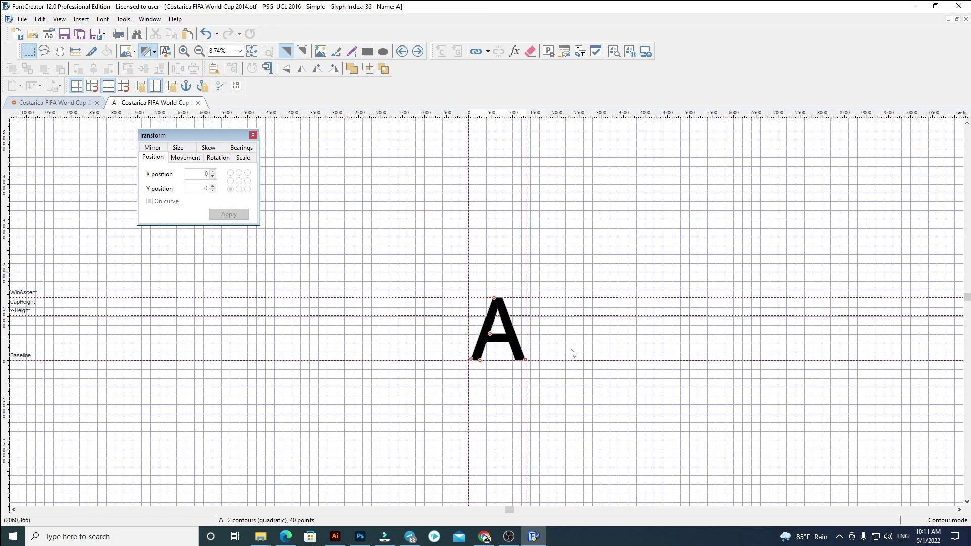
# - Go to the B glyph, replace its old outline with the cut letters B to N, and set their X position to 60
pyautogui.click(418, 51)
pyautogui.hotkey('ctrl', 'a')
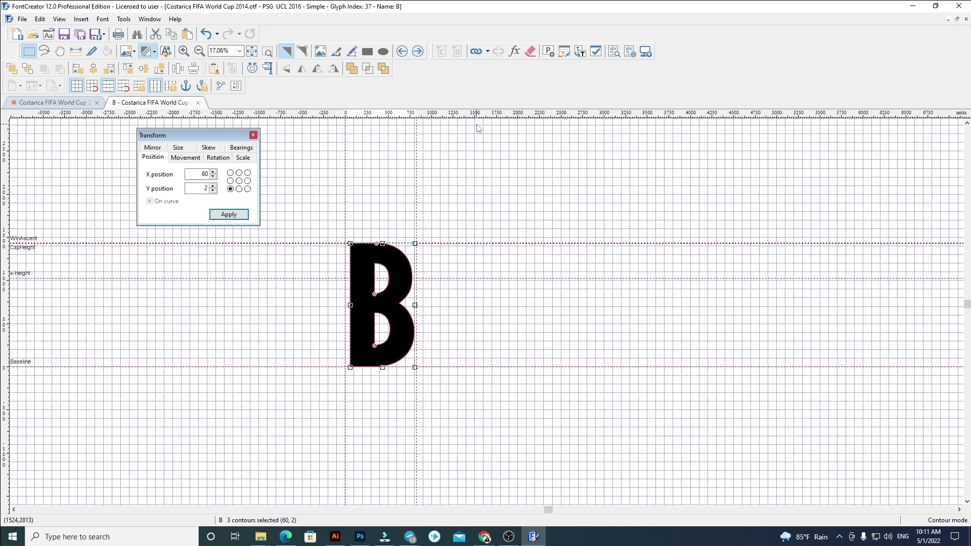
pyautogui.press('Delete')
pyautogui.hotkey('ctrl', 'v')
pyautogui.doubleClick(202, 174)
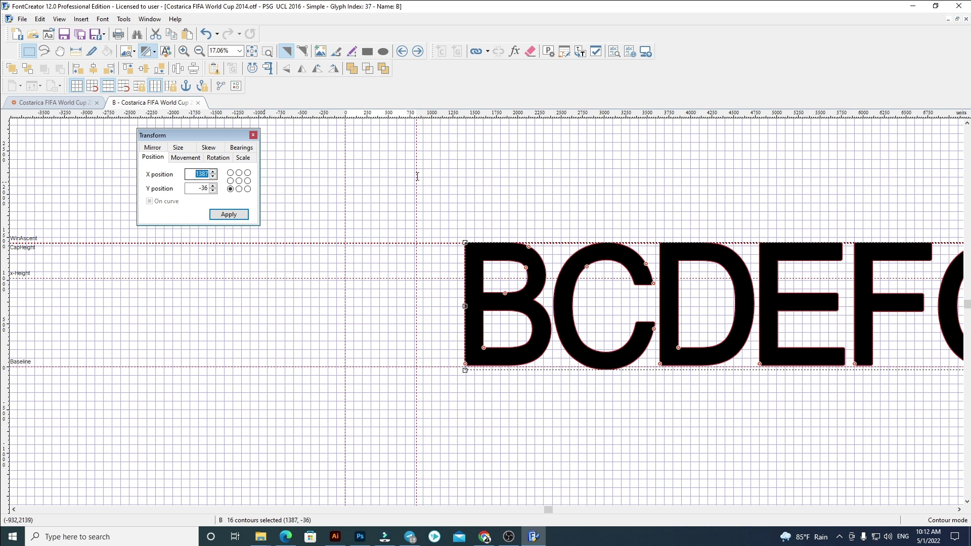
pyautogui.write('60')
pyautogui.press('Return')
pyautogui.click(503, 167)
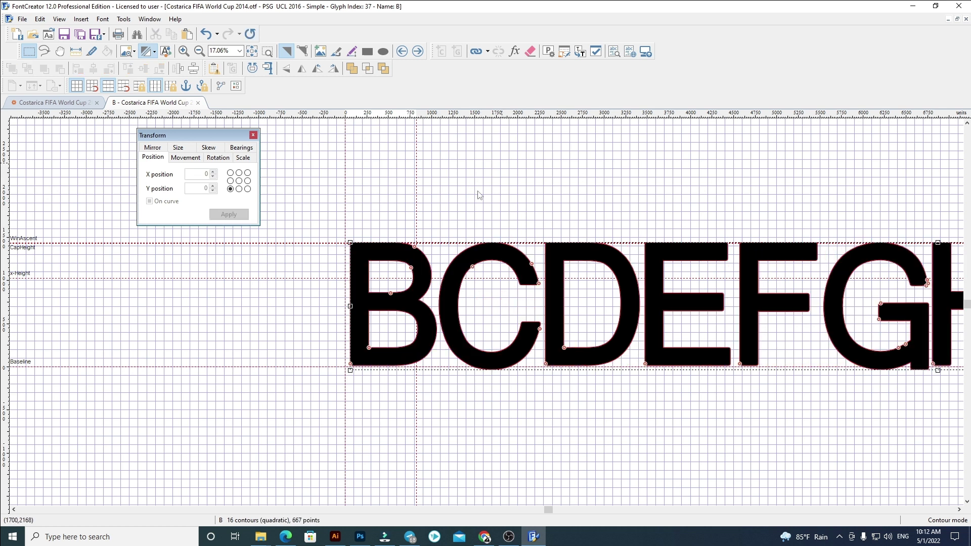
# - Extend the B glyph's advance width to the letter's right edge, about 1090 units, and cut out the letters C to N
pyautogui.scroll(1, 415, 233)
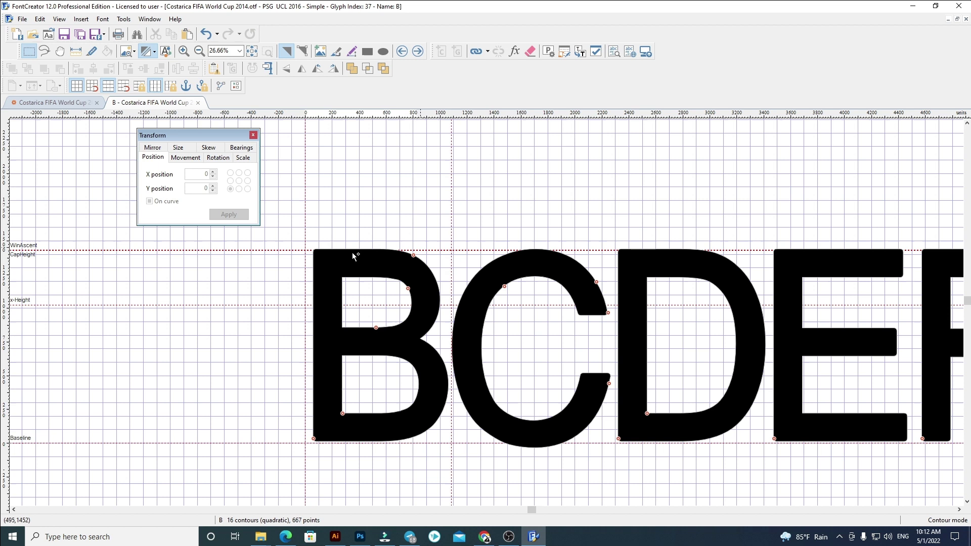
pyautogui.scroll(-2, 314, 246)
pyautogui.moveTo(337, 217); pyautogui.dragTo(911, 353)
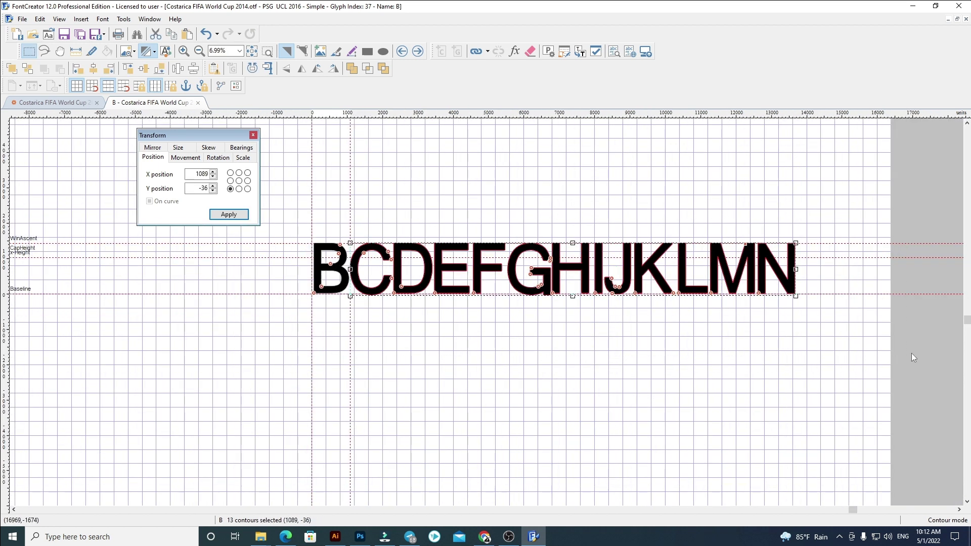
pyautogui.press('Delete')
# - Go to the C glyph, replace its old outline with the cut letters C to N, and set their X position to 60
pyautogui.click(418, 51)
pyautogui.hotkey('ctrl', 'a')
pyautogui.press('Delete')
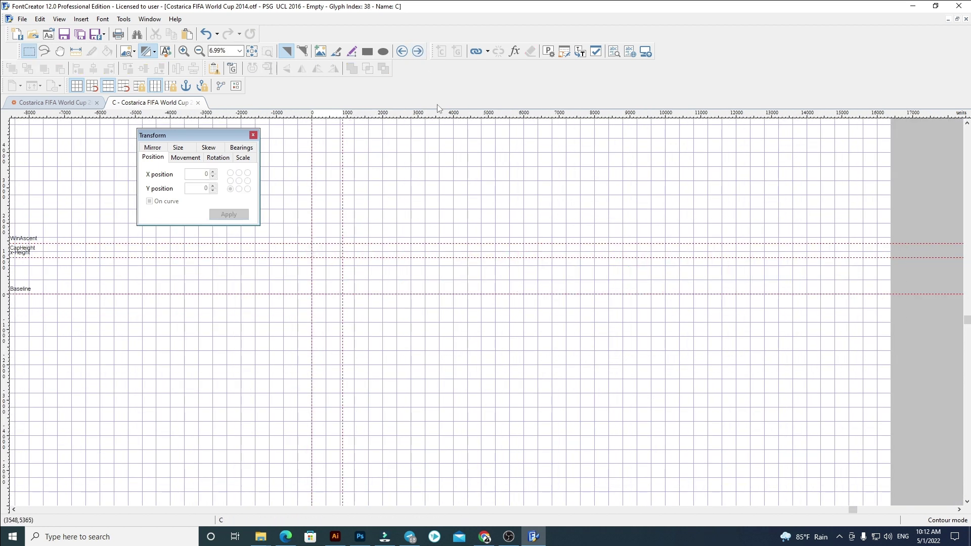
pyautogui.hotkey('ctrl', 'v')
pyautogui.doubleClick(198, 178)
pyautogui.write('6')
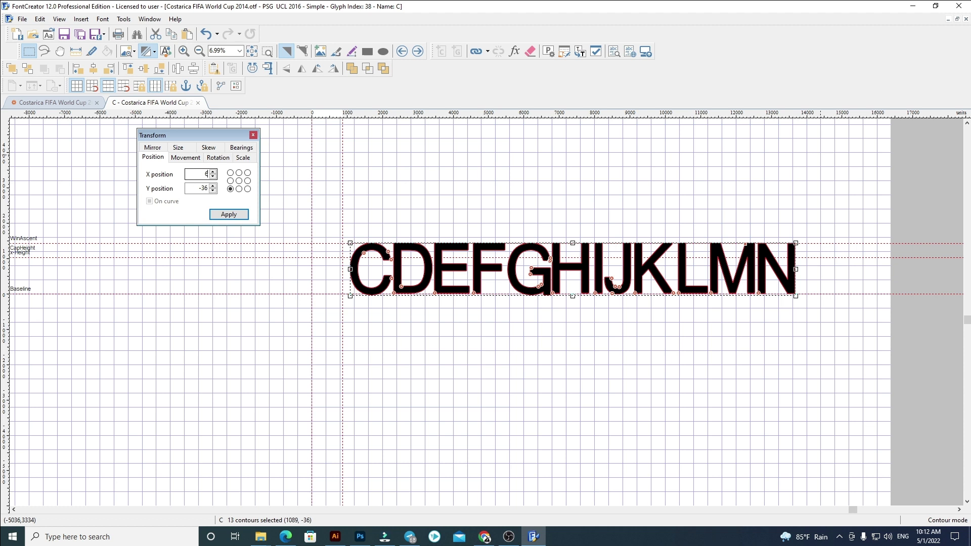
pyautogui.write('0')
pyautogui.press('Return')
# - Extend the C glyph's advance width to the letter's right edge, about 1260 units, and cut out the letters D to N
pyautogui.click(457, 349)
pyautogui.scroll(4, 320, 264)
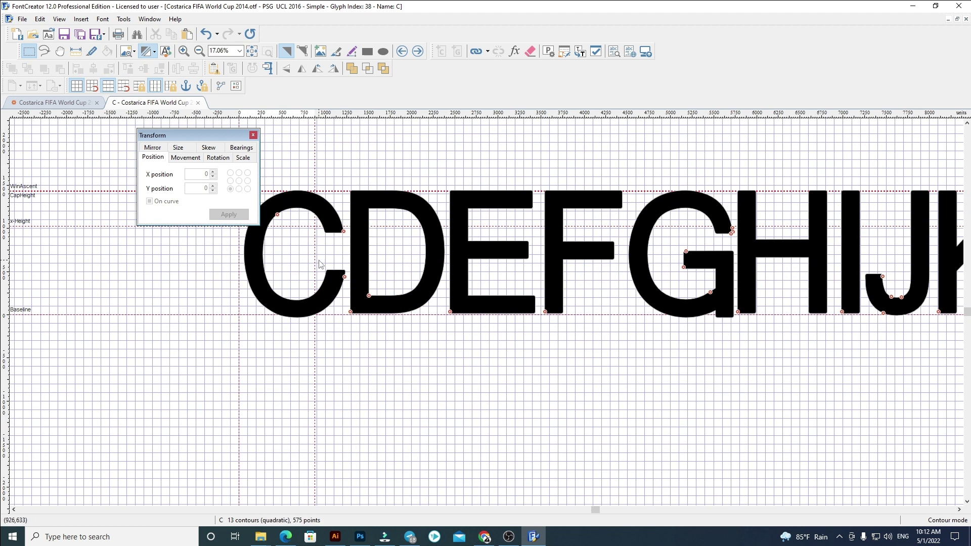
pyautogui.moveTo(314, 259); pyautogui.dragTo(347, 260)
pyautogui.scroll(-4, 357, 263)
pyautogui.moveTo(314, 194); pyautogui.dragTo(854, 378)
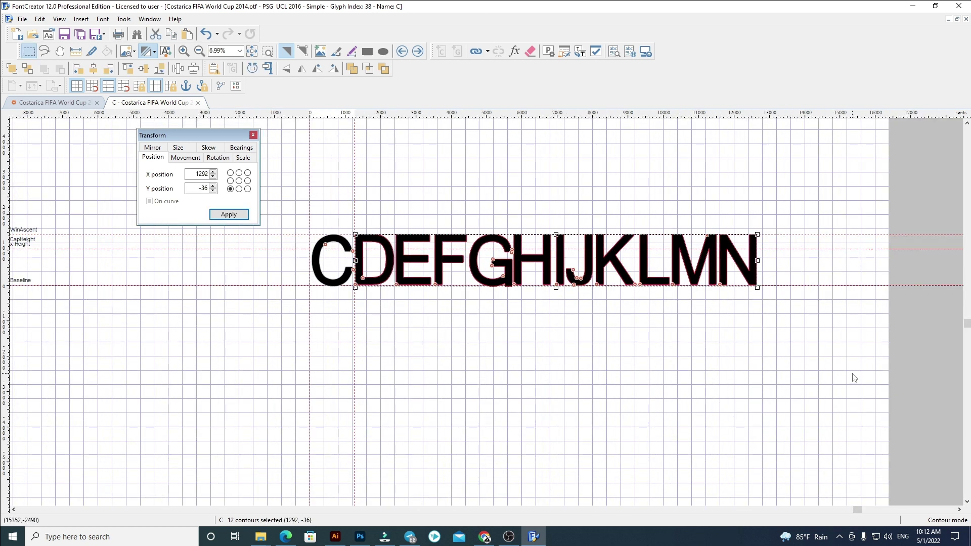
pyautogui.press('Delete')
# - Go to the D glyph, replace its old outline with the cut letters D to N, and set their X position to 60
pyautogui.click(418, 51)
pyautogui.hotkey('ctrl', 'a')
pyautogui.press('Delete')
pyautogui.hotkey('ctrl', 'v')
pyautogui.write('60')
pyautogui.press('Return')
pyautogui.click(563, 190)
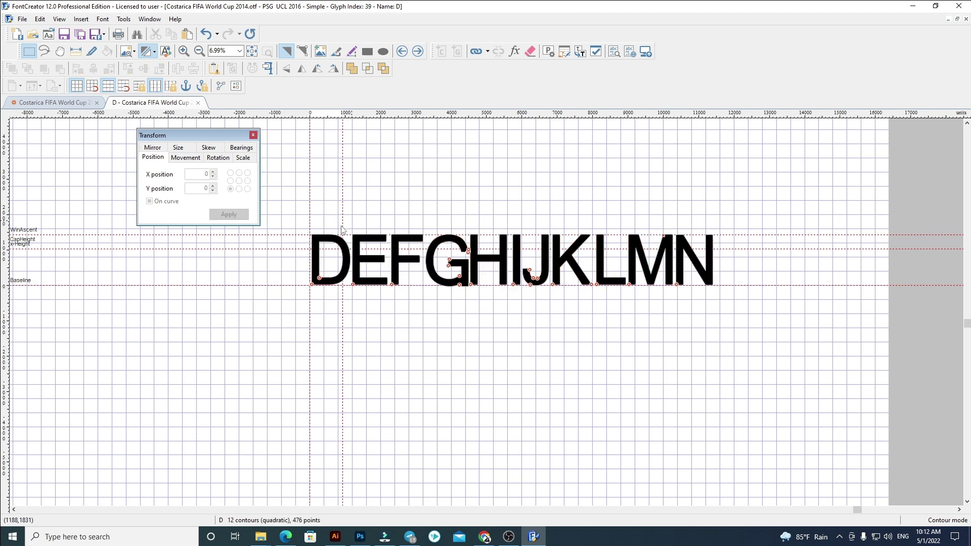
# - Extend the D glyph's advance width to the letter's right edge, about 1180 units, and cut out the letters E to N
pyautogui.scroll(3, 342, 222)
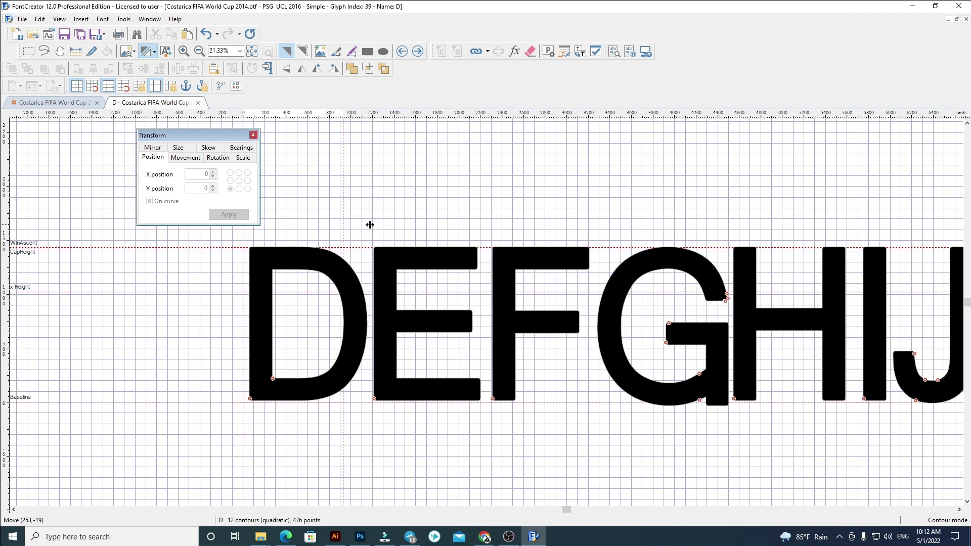
pyautogui.scroll(-4, 370, 225)
pyautogui.click(909, 389)
pyautogui.moveTo(908, 389); pyautogui.dragTo(375, 241)
pyautogui.press('Delete')
pyautogui.scroll(2, 483, 295)
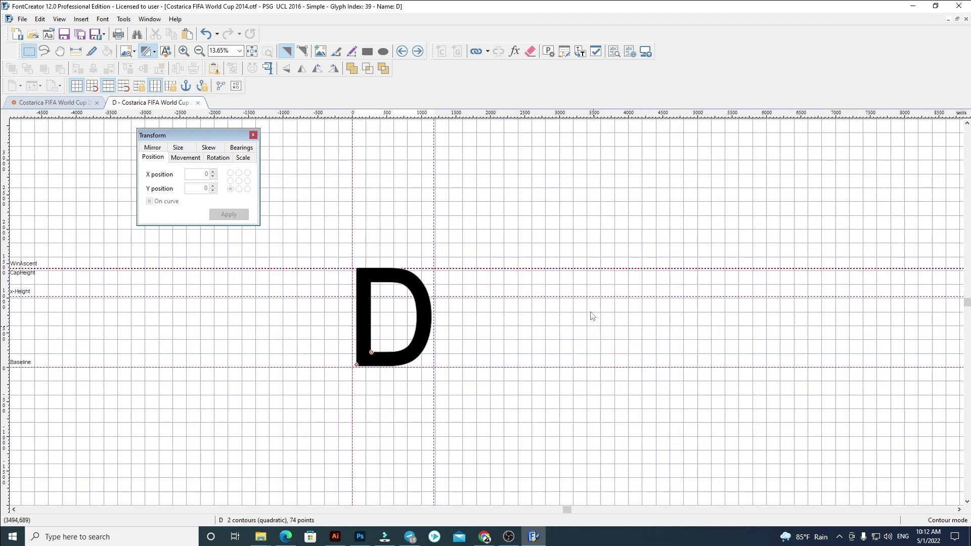
# - Go to the E glyph, replace its old outline with the cut letters E to N, and set their X position to 60
pyautogui.click(417, 51)
pyautogui.hotkey('ctrl', 'a')
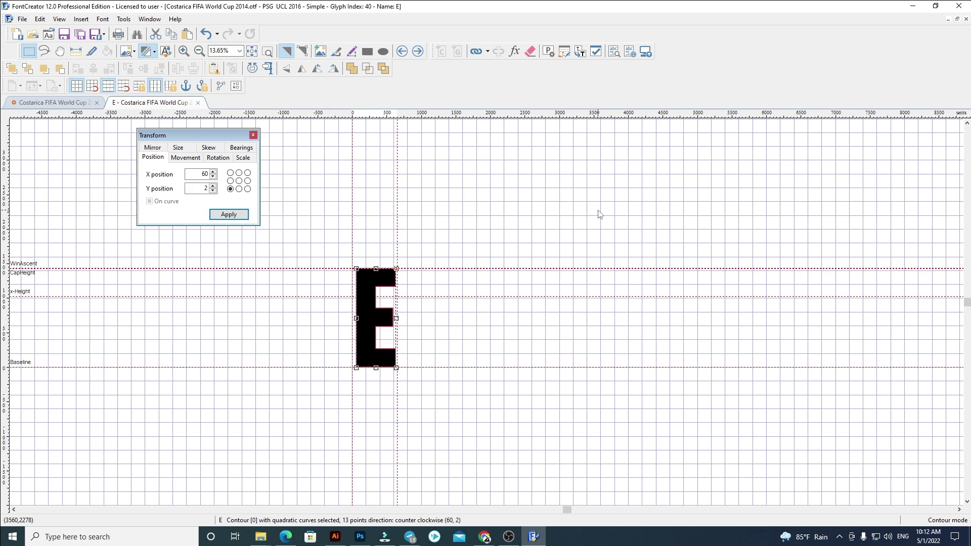
pyautogui.press('Delete')
pyautogui.hotkey('ctrl', 'v')
pyautogui.click(206, 174)
pyautogui.write('60')
pyautogui.press('Return')
# - Extend the E glyph's advance width to the letter's right edge, about 1040 units, and cut out the letters F to N
pyautogui.scroll(2, 505, 354)
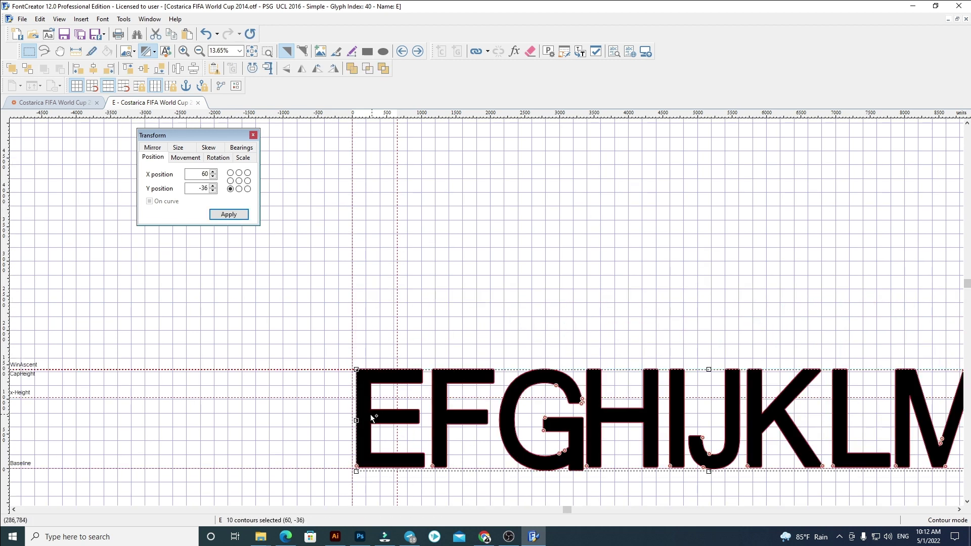
pyautogui.scroll(1, 372, 417)
pyautogui.click(421, 291)
pyautogui.moveTo(421, 291); pyautogui.dragTo(488, 300)
pyautogui.scroll(-2, 283, 318)
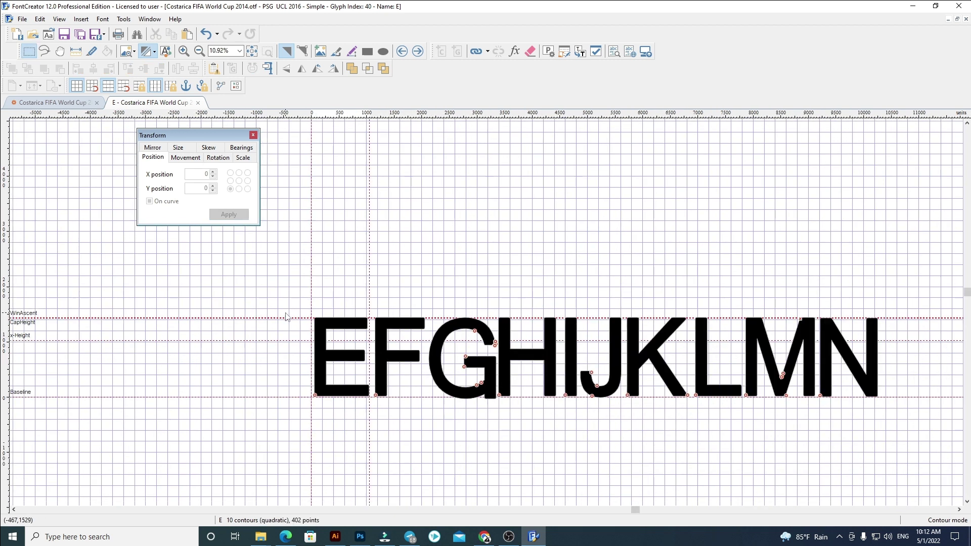
pyautogui.moveTo(784, 421); pyautogui.dragTo(340, 276)
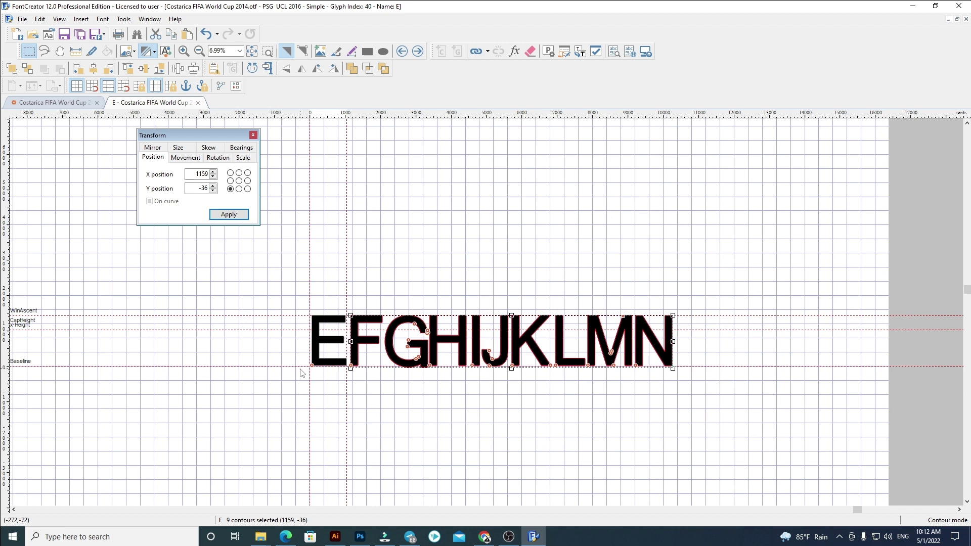
pyautogui.press('Delete')
pyautogui.scroll(1, 313, 361)
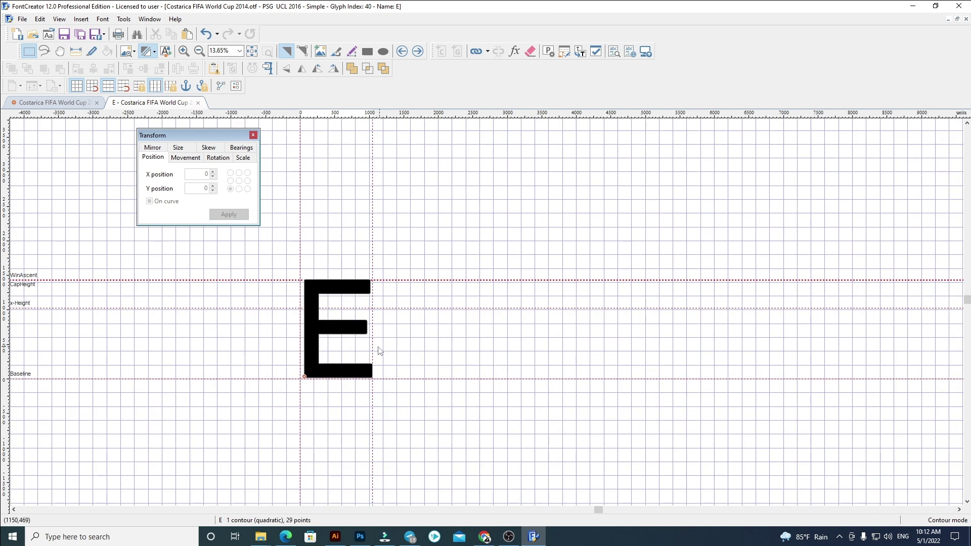
pyautogui.scroll(1, 380, 351)
# - Go to the F glyph, replace its old outline with the cut letters F to N, and set their X position to 60
pyautogui.click(418, 51)
pyautogui.hotkey('ctrl', 'a')
pyautogui.press('Delete')
pyautogui.hotkey('ctrl', 'v')
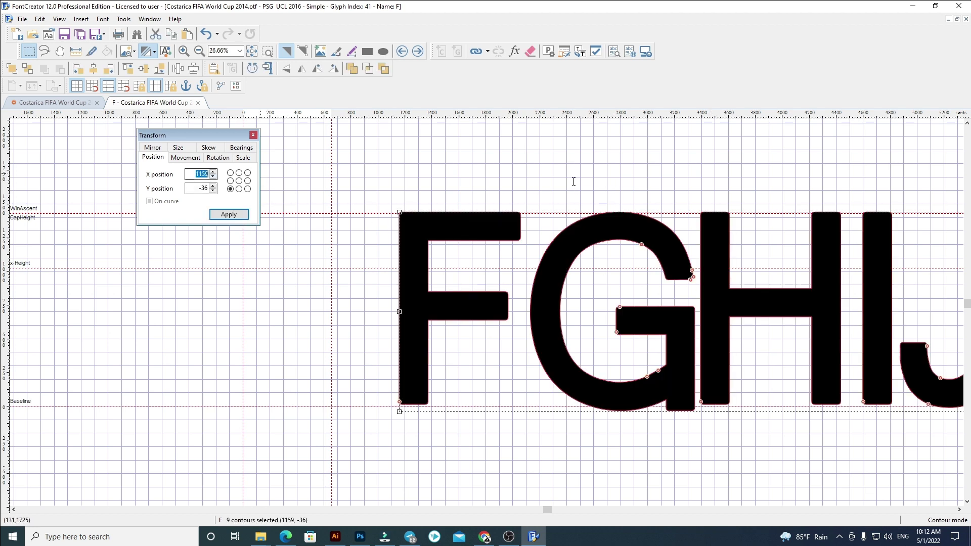
pyautogui.press('Return')
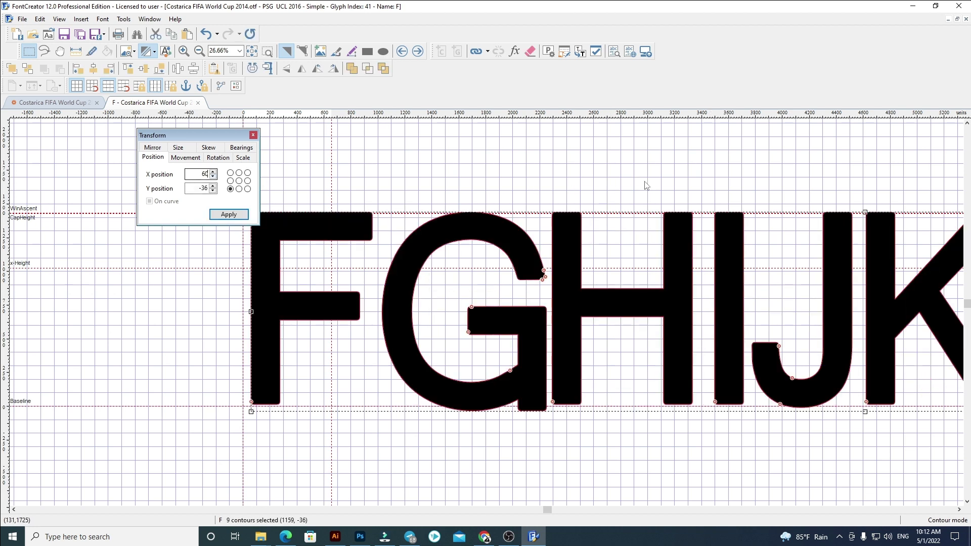
# - Extend the F glyph's advance width to the letter's right edge, about 970 units, and cut out the letters G to N
pyautogui.click(461, 442)
pyautogui.moveTo(331, 370); pyautogui.dragTo(375, 368)
pyautogui.scroll(-3, 277, 368)
pyautogui.moveTo(805, 422); pyautogui.dragTo(296, 259)
pyautogui.press('Delete')
pyautogui.scroll(2, 269, 372)
# - Go to the G glyph, replace its old outline with the cut letters G to N, and set their X position to 600
pyautogui.click(418, 51)
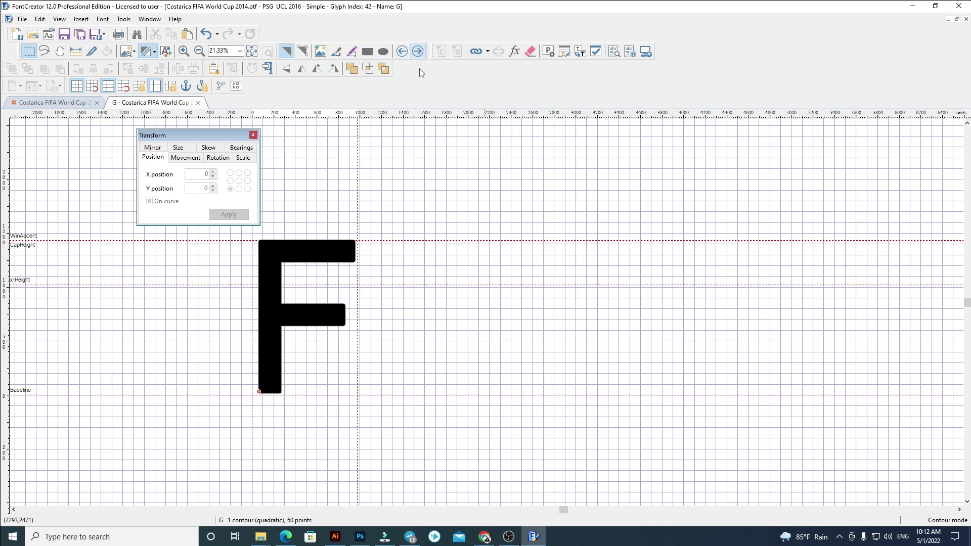
pyautogui.press('Delete')
pyautogui.hotkey('ctrl', 'v')
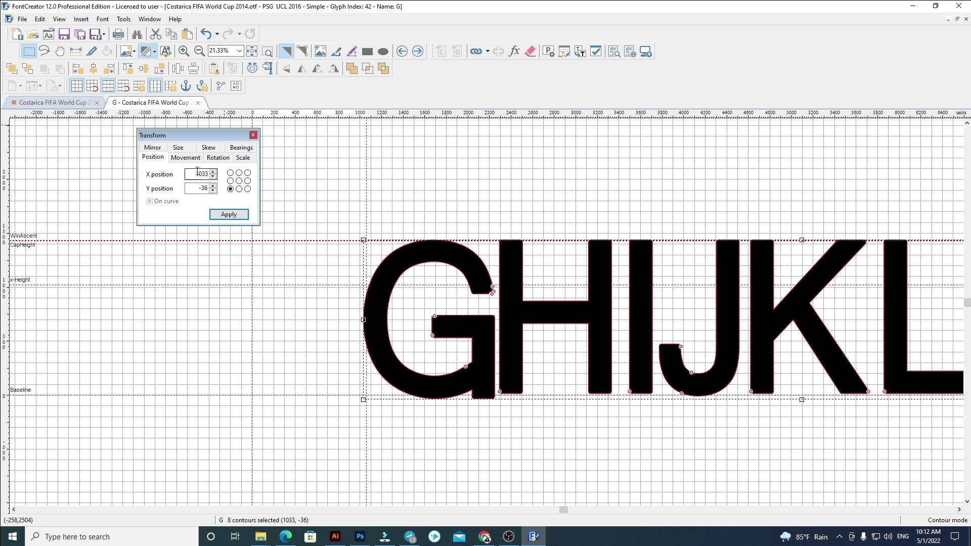
pyautogui.doubleClick(194, 173)
pyautogui.write('600')
pyautogui.press('Return')
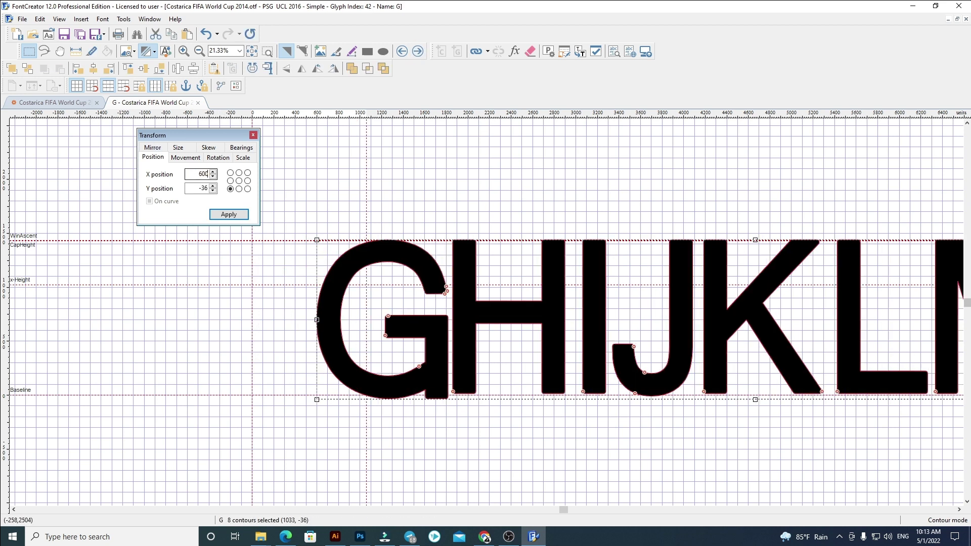
# - Extend the G glyph's advance width to the letter's right edge, about 1850 units, and cut out the letters H to N
pyautogui.click(428, 212)
pyautogui.moveTo(370, 221); pyautogui.dragTo(436, 214)
pyautogui.scroll(-2, 436, 214)
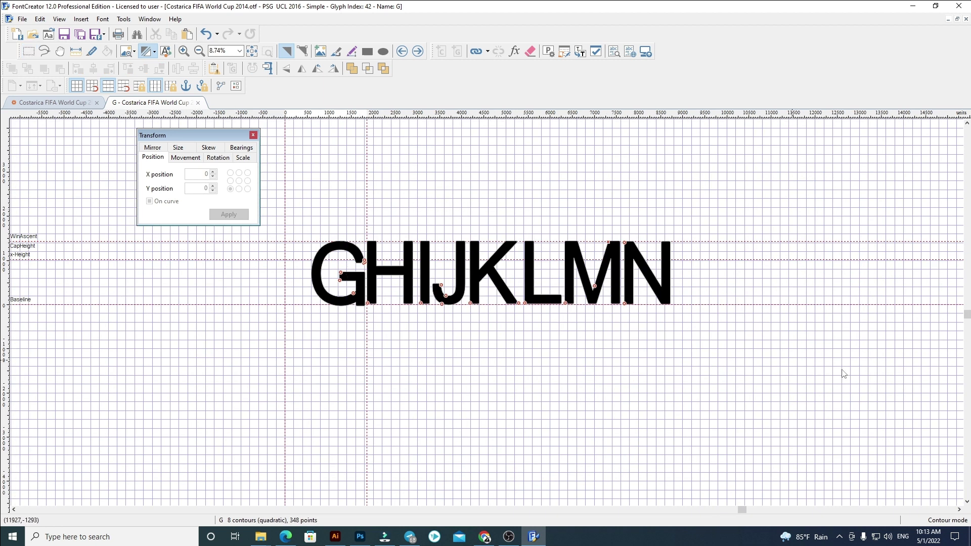
pyautogui.hotkey('ctrl', 'z')
pyautogui.scroll(2, 367, 268)
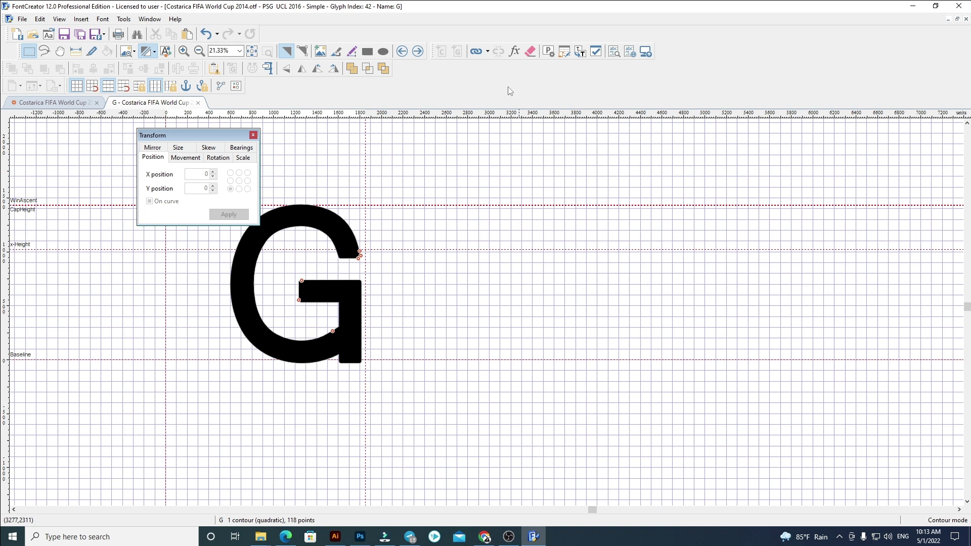
# - Go to the H glyph, replace its old outline with the cut letters H to N, and set their X position to 60
pyautogui.click(418, 51)
pyautogui.hotkey('ctrl', 'a')
pyautogui.hotkey('ctrl', 'v')
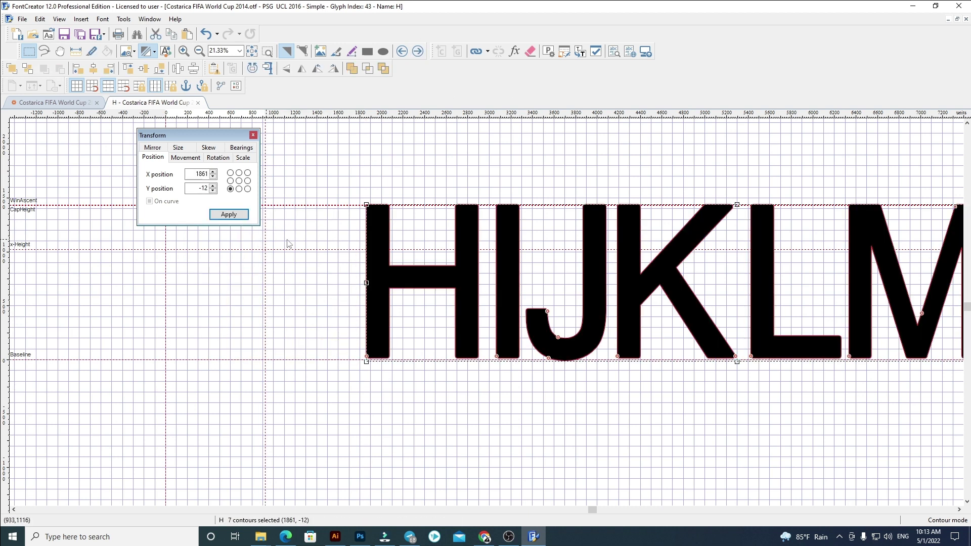
pyautogui.click(195, 185)
pyautogui.press('Return')
# - Extend the H glyph's advance width to the letter's right edge, about 1120 units, and cut out the letters I to N
pyautogui.click(284, 186)
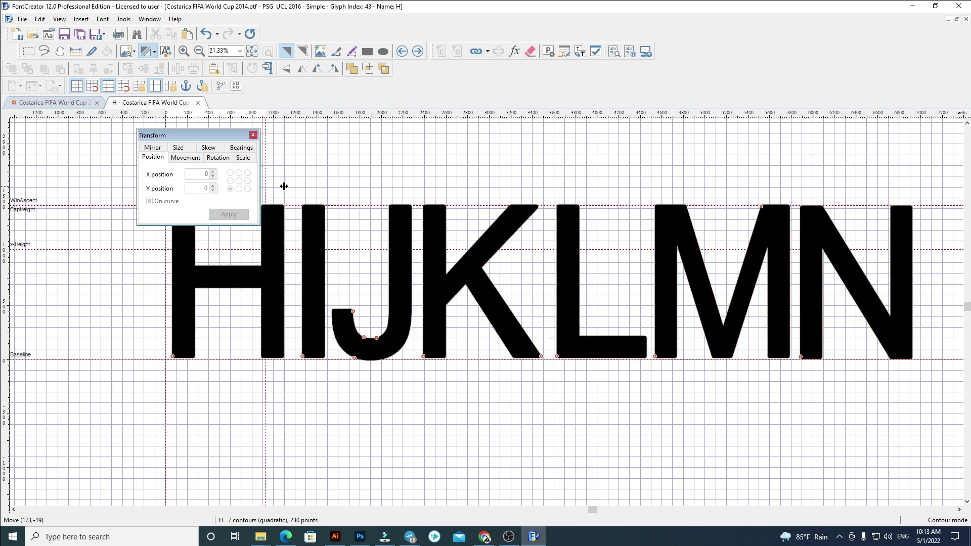
pyautogui.scroll(-1, 290, 182)
pyautogui.scroll(-2, 432, 257)
pyautogui.moveTo(794, 400); pyautogui.dragTo(344, 199)
pyautogui.press('Delete')
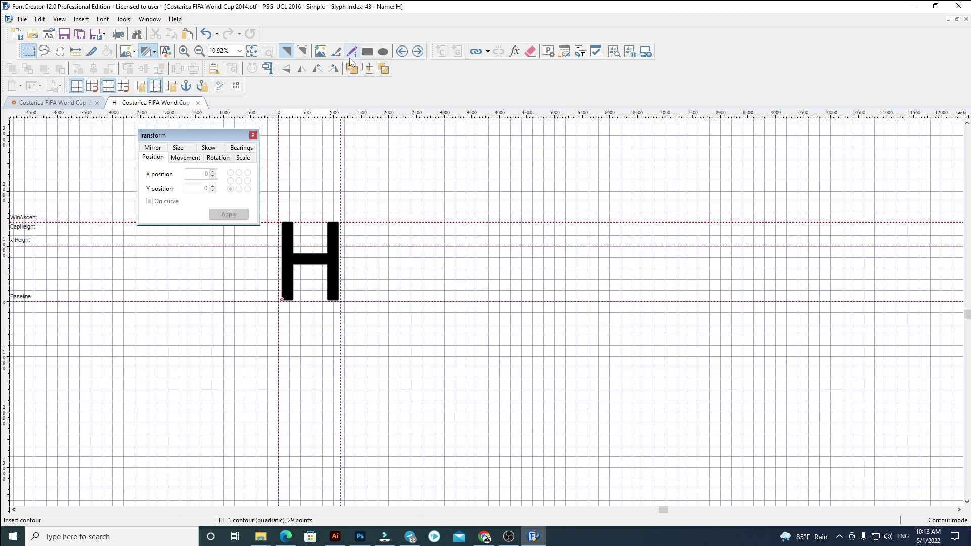
# - Go to the I glyph, replace its old outline with the cut letters I to N, and set their X position to 60
pyautogui.click(418, 51)
pyautogui.hotkey('ctrl', 'a')
pyautogui.press('Delete')
pyautogui.hotkey('ctrl', 'v')
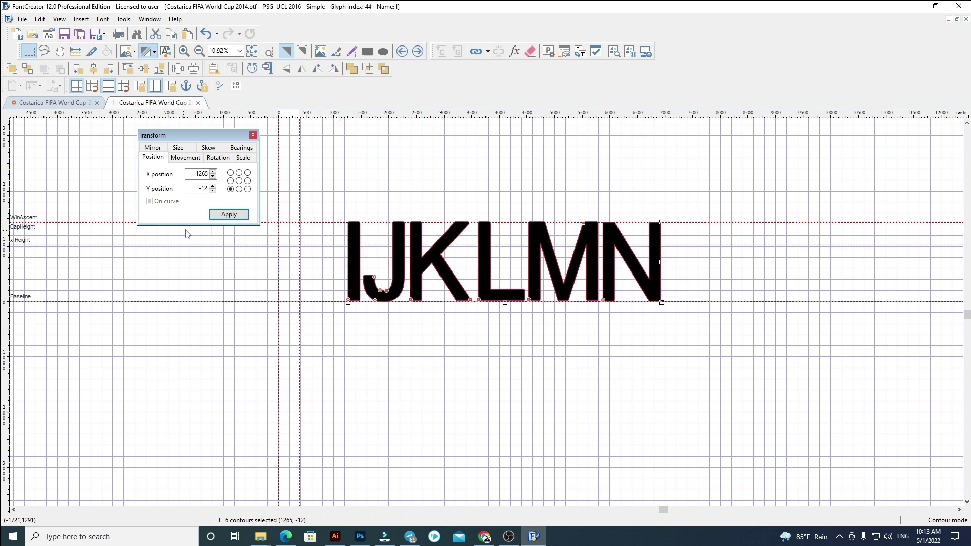
pyautogui.write('60')
pyautogui.press('Return')
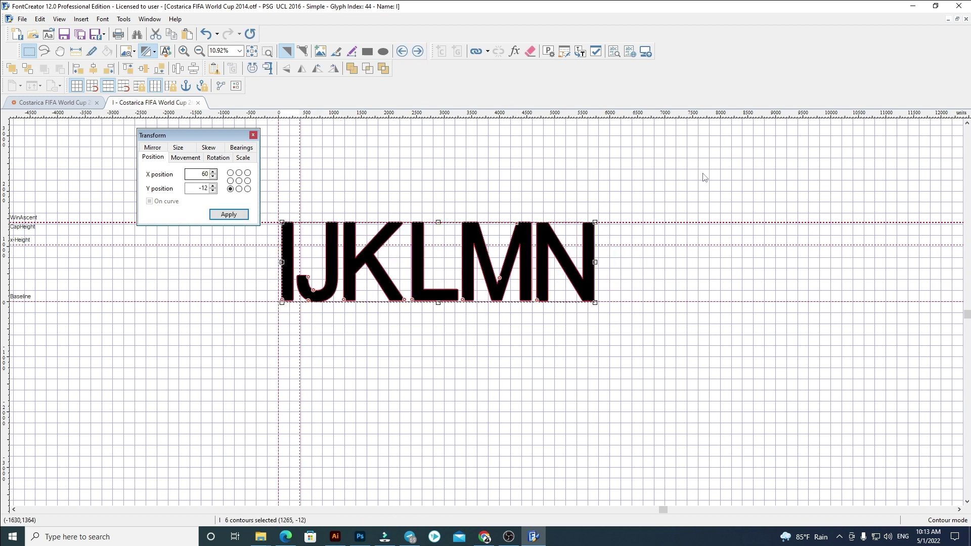
# - Bring the I glyph's advance width in to the letter's right edge and cut out the letters J to N
pyautogui.click(313, 253)
pyautogui.scroll(5, 314, 253)
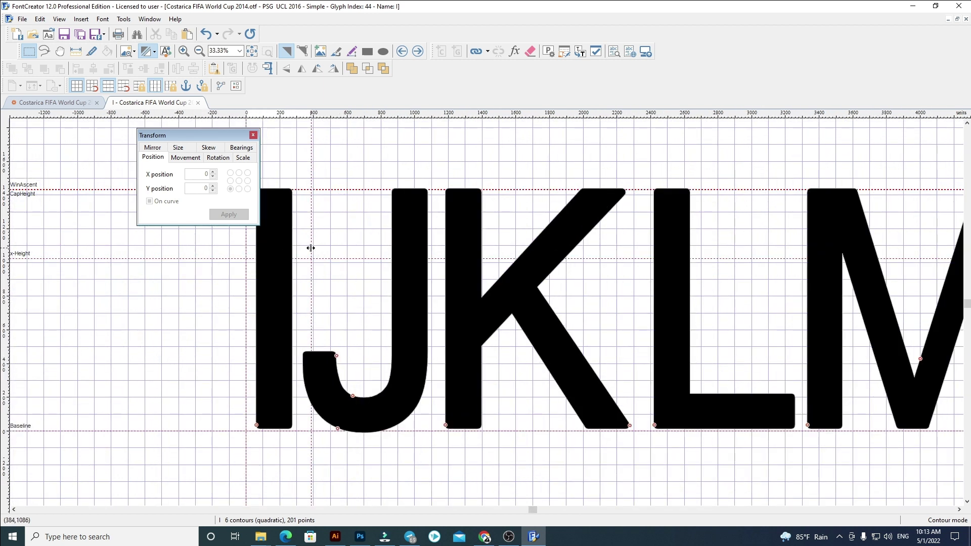
pyautogui.scroll(-3, 301, 251)
pyautogui.moveTo(862, 434); pyautogui.dragTo(288, 184)
pyautogui.press('Delete')
# - Go to the J glyph, replace its old outline with the cut letters J to N, and set their X position to 60
pyautogui.click(417, 51)
pyautogui.hotkey('ctrl', 'a')
pyautogui.press('Delete')
pyautogui.hotkey('ctrl', 'v')
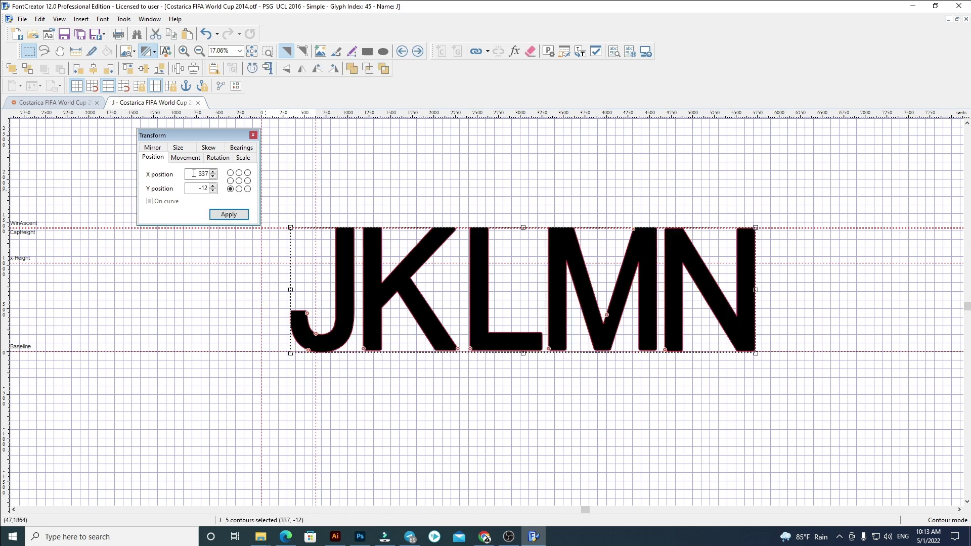
pyautogui.click(328, 185)
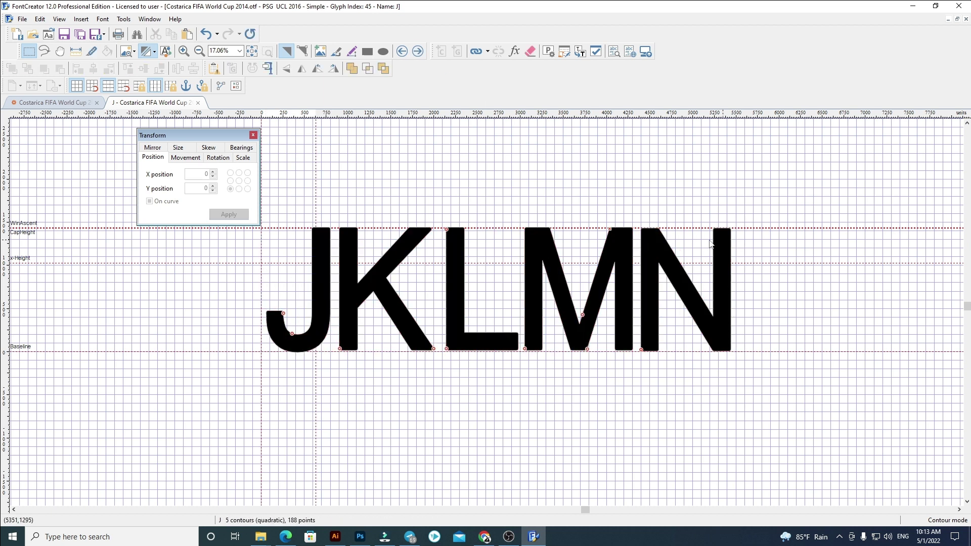
# - Extend the J glyph's advance width to the letter's right edge, about 830 units, and cut out the letters K to N
pyautogui.scroll(3, 327, 185)
pyautogui.moveTo(325, 185); pyautogui.dragTo(680, 304)
pyautogui.scroll(-4, 344, 182)
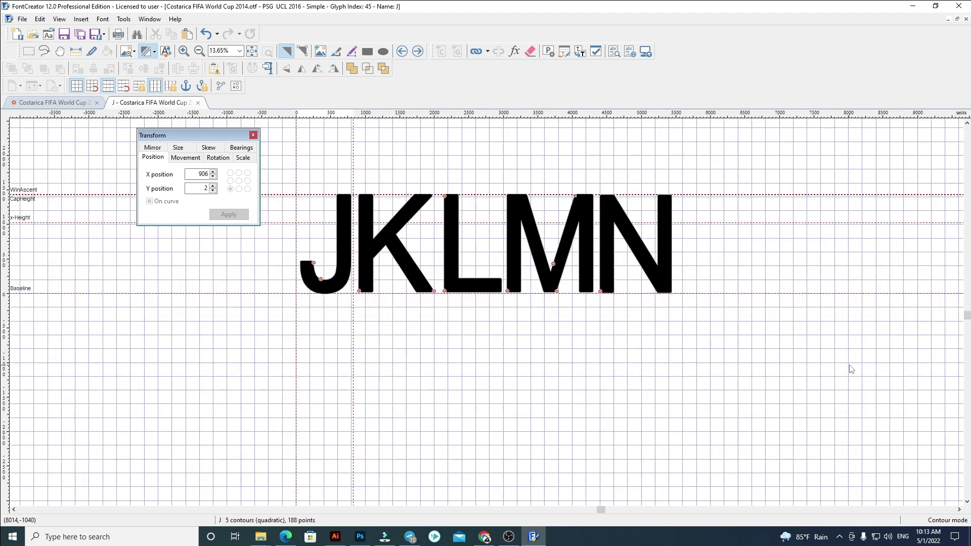
pyautogui.press('Delete')
# - Go to the K glyph, replace its old outline with the cut letters K to N, and set their X position to 60
pyautogui.click(418, 51)
pyautogui.hotkey('ctrl', 'a')
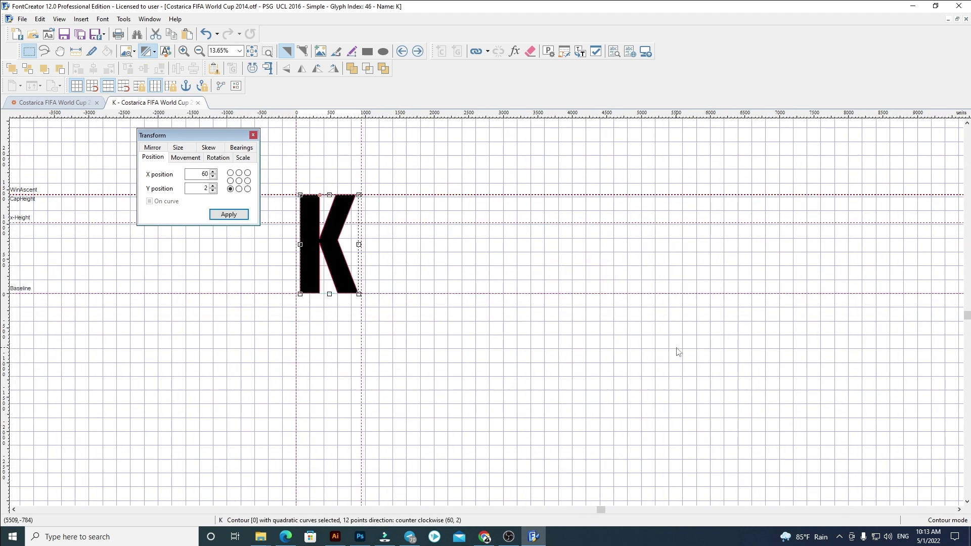
pyautogui.press('Delete')
pyautogui.hotkey('ctrl', 'v')
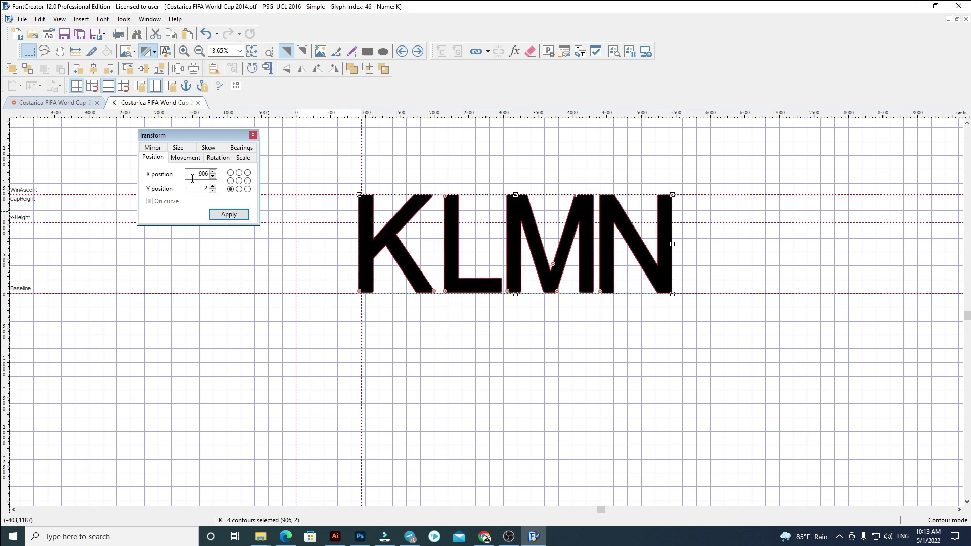
pyautogui.write('60')
pyautogui.press('Return')
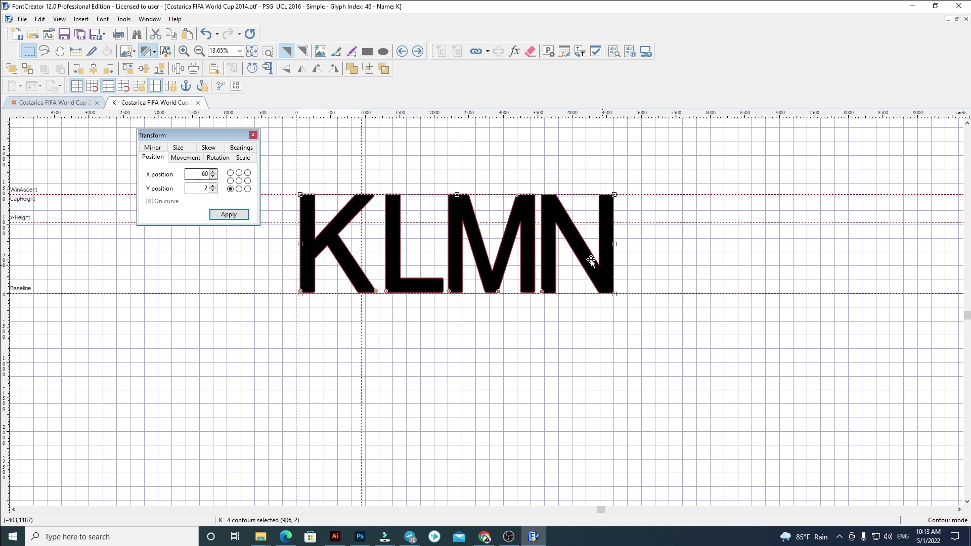
# - Extend the K glyph's advance width to the letter's right edge, about 1200 units, and cut out the letters L to N
pyautogui.click(401, 178)
pyautogui.scroll(2, 356, 232)
pyautogui.moveTo(342, 195); pyautogui.dragTo(851, 416)
pyautogui.press('Delete')
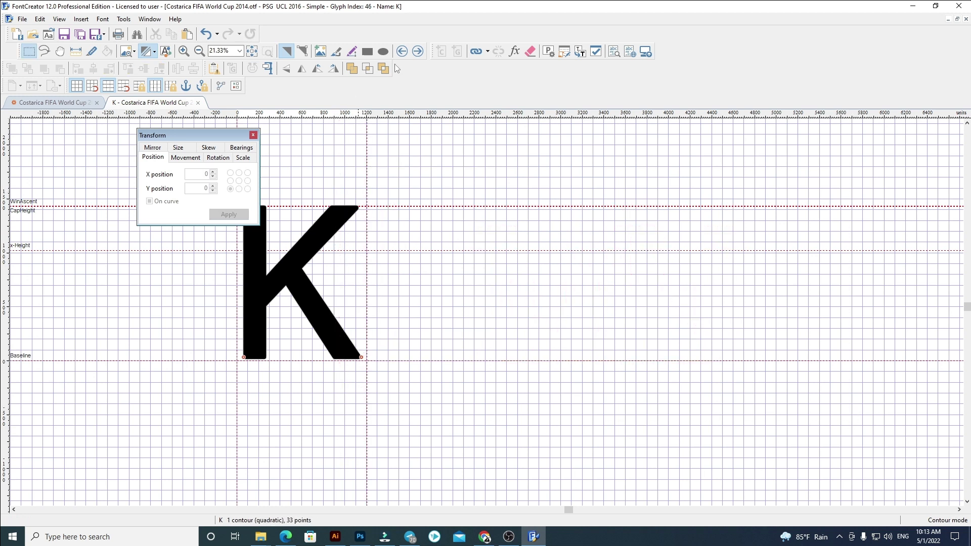
# - Go to the L glyph, replace its old outline with the cut letters L to N, and set their X position to 60
pyautogui.click(417, 51)
pyautogui.hotkey('ctrl', 'a')
pyautogui.press('Delete')
pyautogui.hotkey('ctrl', 'v')
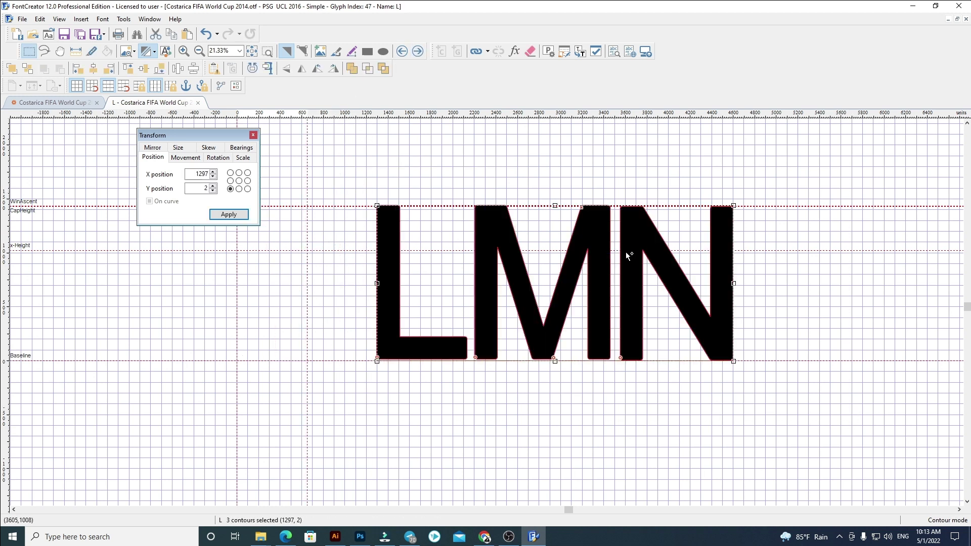
pyautogui.click(206, 174)
pyautogui.write('60')
pyautogui.press('Return')
# - Extend the L glyph's advance width to the letter's right edge, about 910 units, and cut out the letters M and N
pyautogui.click(312, 409)
pyautogui.scroll(1, 317, 361)
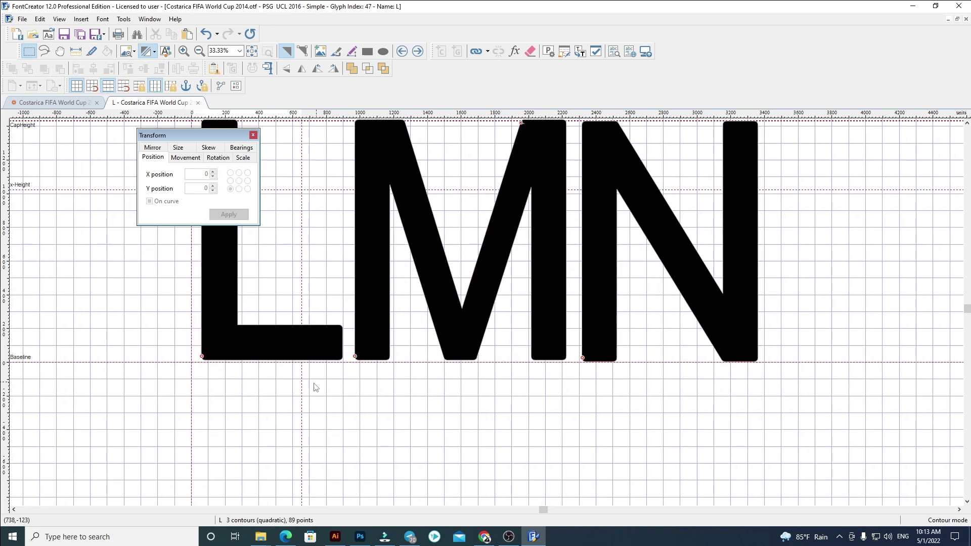
pyautogui.moveTo(302, 384); pyautogui.dragTo(346, 382)
pyautogui.scroll(-2, 347, 382)
pyautogui.moveTo(352, 197); pyautogui.dragTo(807, 429)
pyautogui.press('Delete')
# - Go to the M glyph, replace its old outline with the cut letters M and N, and set their X position to 60
pyautogui.click(417, 52)
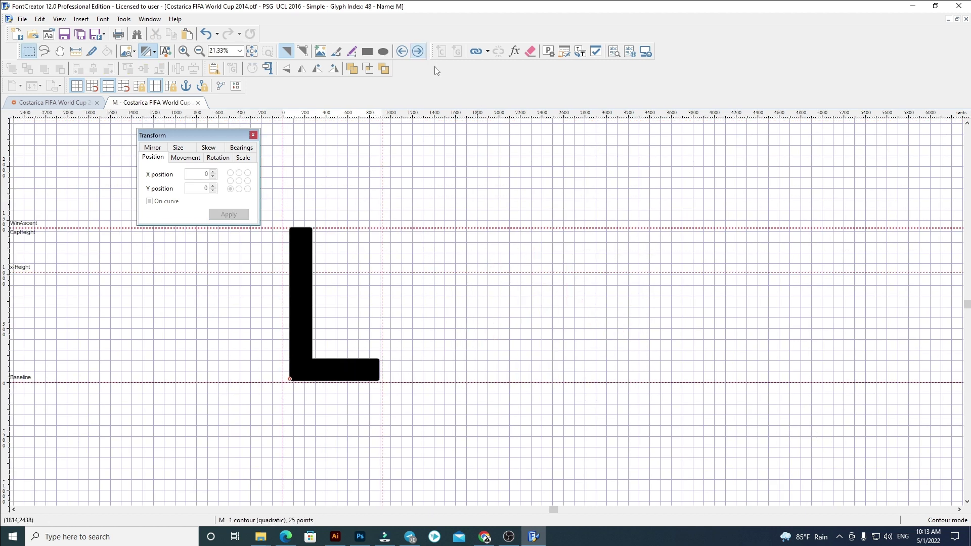
pyautogui.press('Delete')
pyautogui.hotkey('ctrl', 'v')
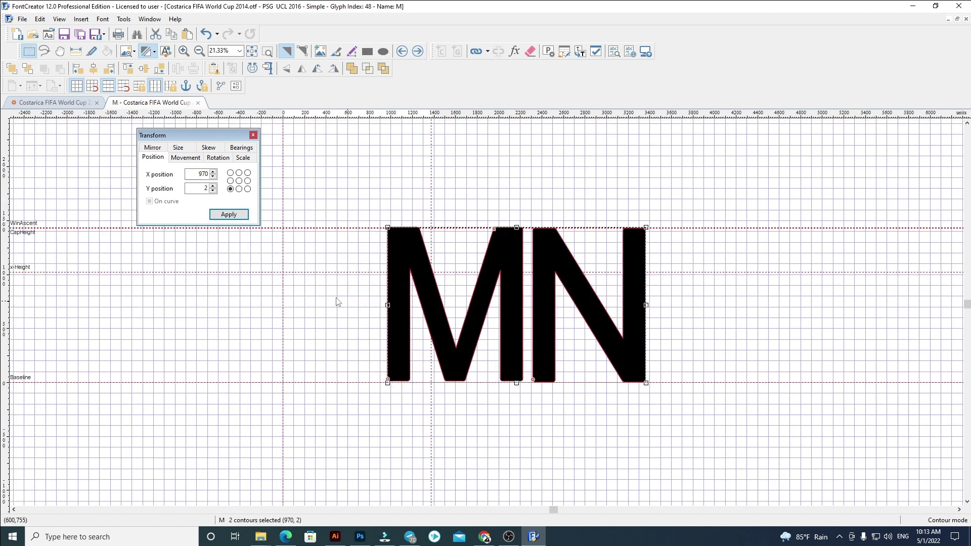
pyautogui.doubleClick(193, 175)
pyautogui.write('60')
pyautogui.press('Return')
# - Fit the M glyph's advance width to the letter's right edge, about 1330 units, and cut out the letter N
pyautogui.click(440, 203)
pyautogui.moveTo(433, 194); pyautogui.dragTo(732, 462)
pyautogui.press('Delete')
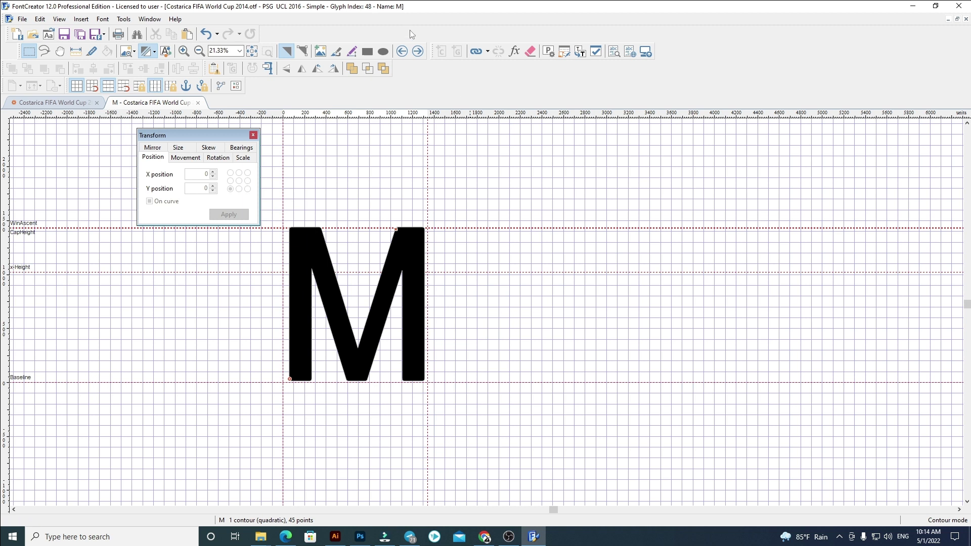
# - Go to the N glyph and replace its old outline with the cut letter N
pyautogui.click(418, 51)
pyautogui.hotkey('ctrl', 'a')
pyautogui.press('Delete')
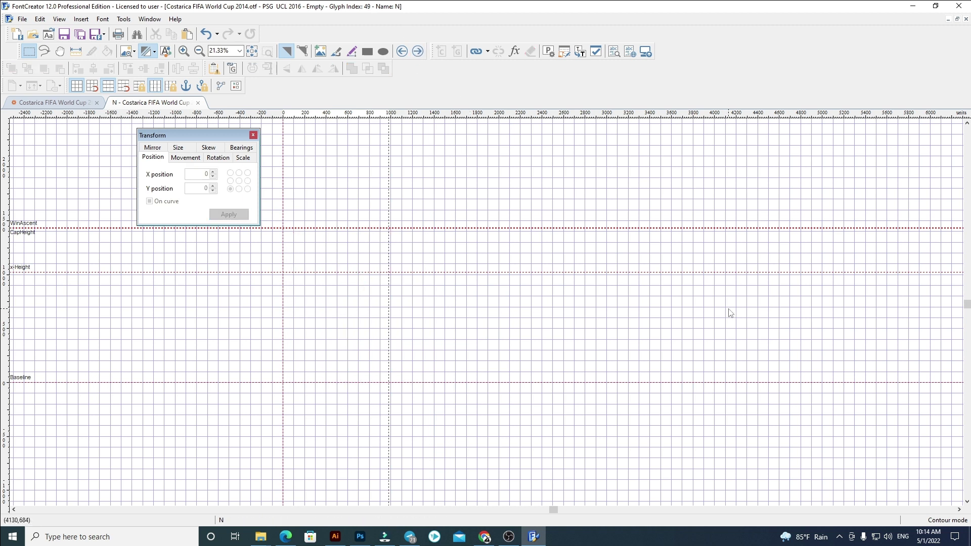
pyautogui.hotkey('ctrl', 'v')
# - Set the letter N's X position to 60 and extend the glyph's advance width to its right edge, about 1130 units
pyautogui.hotkey('shift', 'Tab')
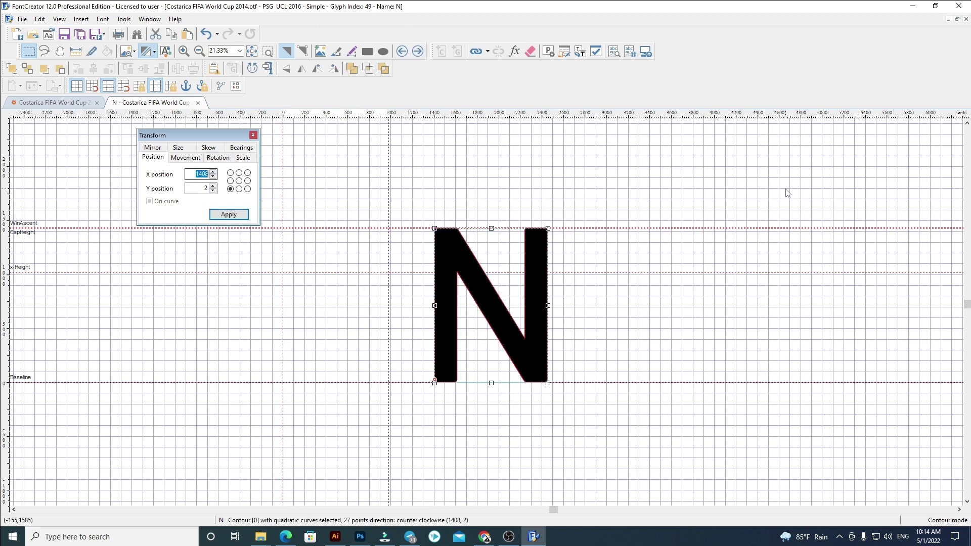
pyautogui.press('Return')
pyautogui.scroll(2, 362, 215)
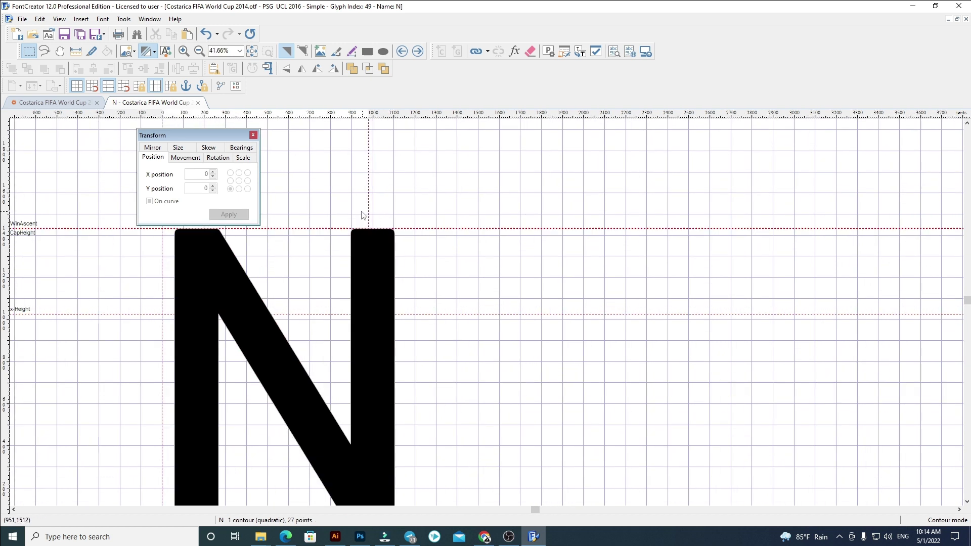
pyautogui.scroll(-2, 576, 291)
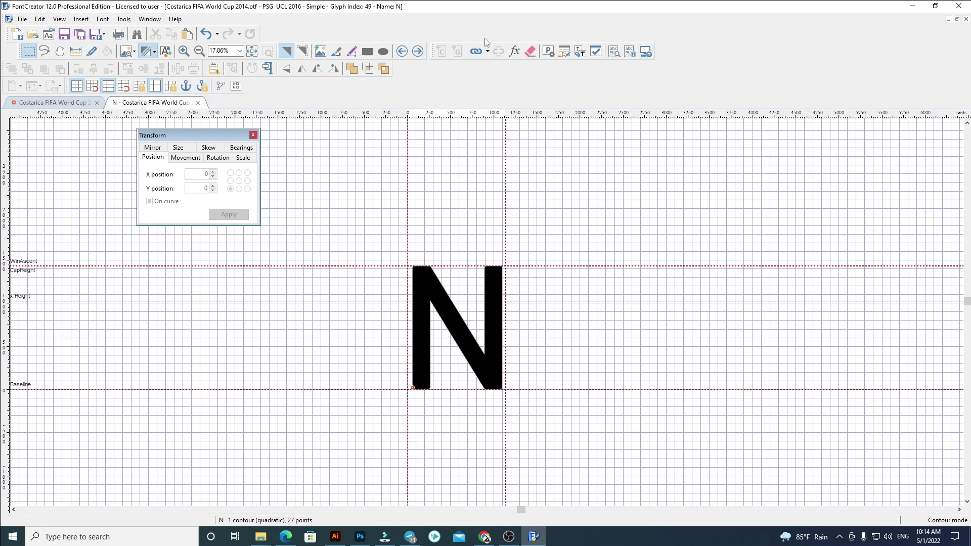
# - Go to the O glyph and delete its old outline
pyautogui.click(418, 51)
pyautogui.hotkey('ctrl', 'a')
pyautogui.press('Delete')
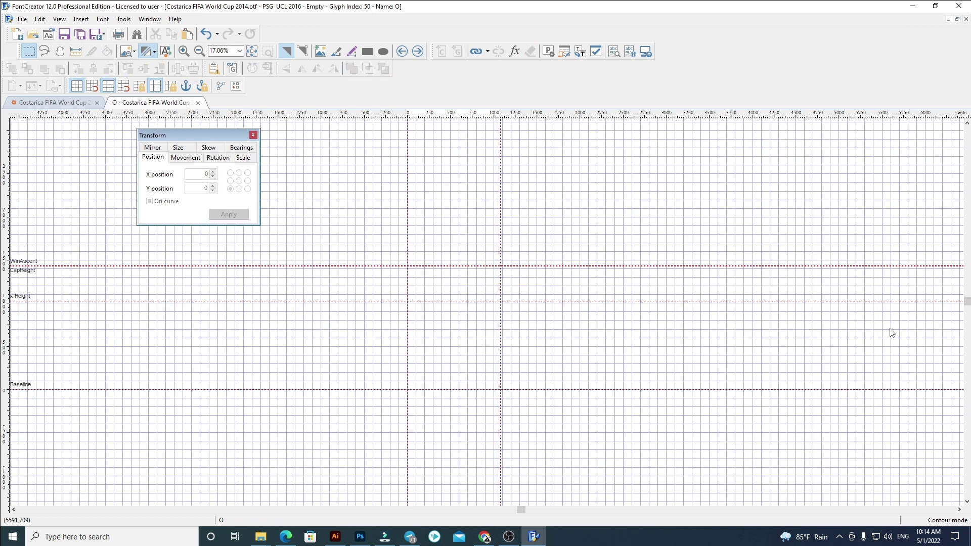
# - Switch to Illustrator and copy the red letters O to Z from the alphabet row
pyautogui.click(336, 537)
pyautogui.hscroll(5, 478, 394)
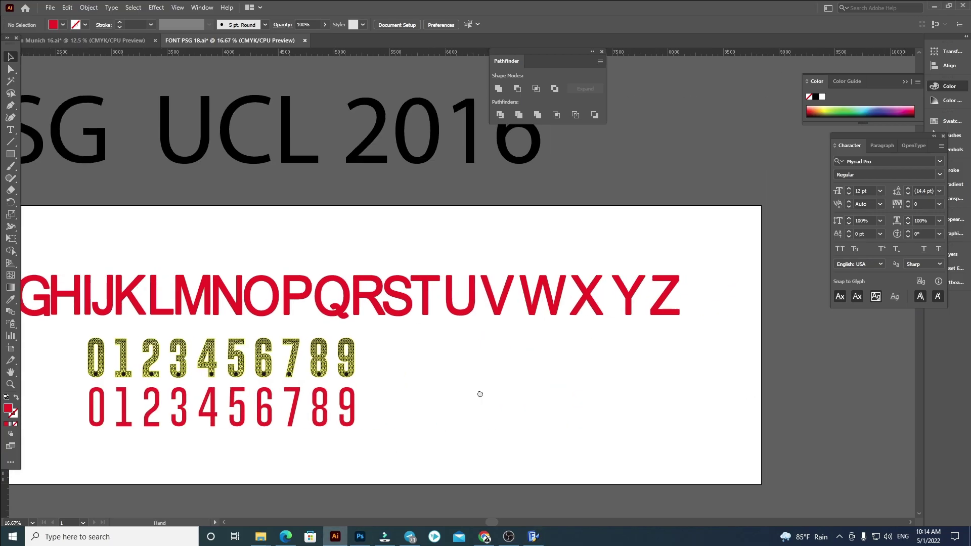
pyautogui.moveTo(213, 246); pyautogui.dragTo(331, 299)
pyautogui.click(245, 252)
pyautogui.moveTo(734, 336); pyautogui.dragTo(217, 234)
pyautogui.click(421, 438)
pyautogui.hscroll(-3, 520, 405)
pyautogui.scroll(-1, 521, 405)
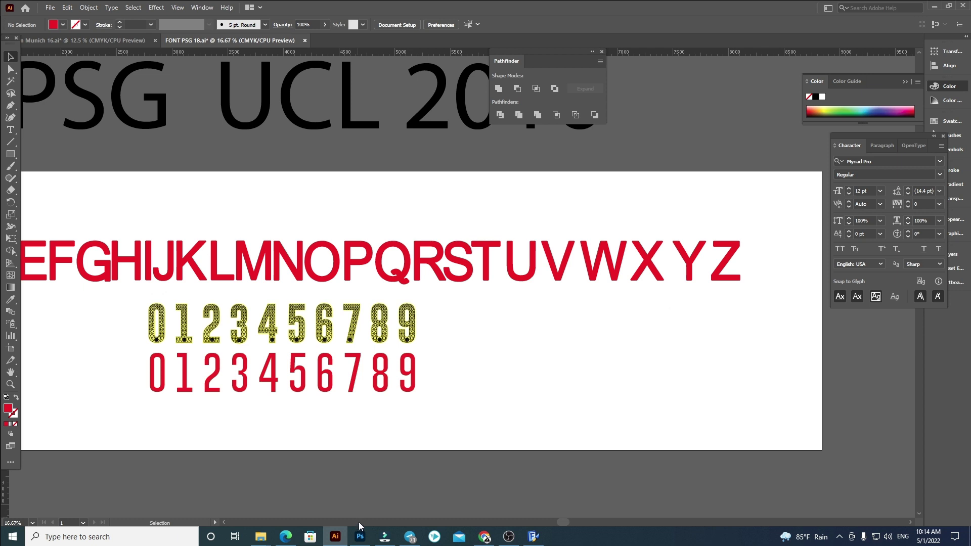
# - Return to FontCreator, paste the letters O to Z into the O glyph, and set their position to X 60 and Y 0
pyautogui.click(533, 537)
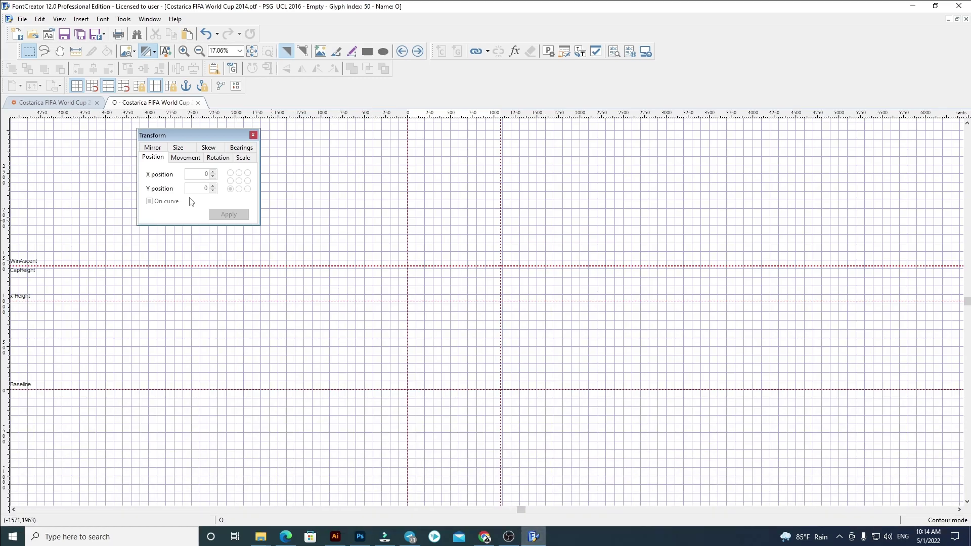
pyautogui.hotkey('ctrl', 'v')
pyautogui.press('Return')
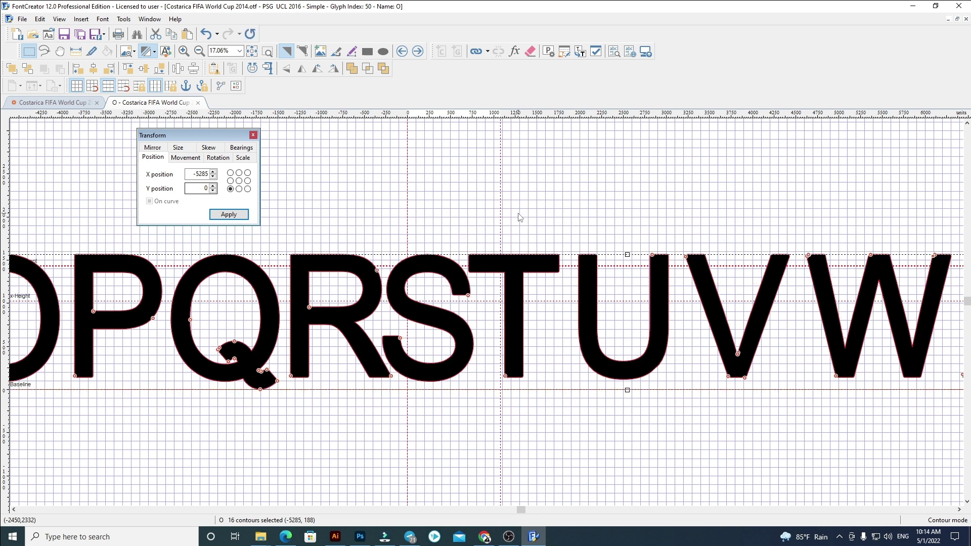
pyautogui.hotkey('shift', 'Tab')
pyautogui.write('60')
pyautogui.press('Return')
# - Lower the pasted letters O to Z by about 140 units so that the P's foot rests on the baseline
pyautogui.scroll(8, 574, 353)
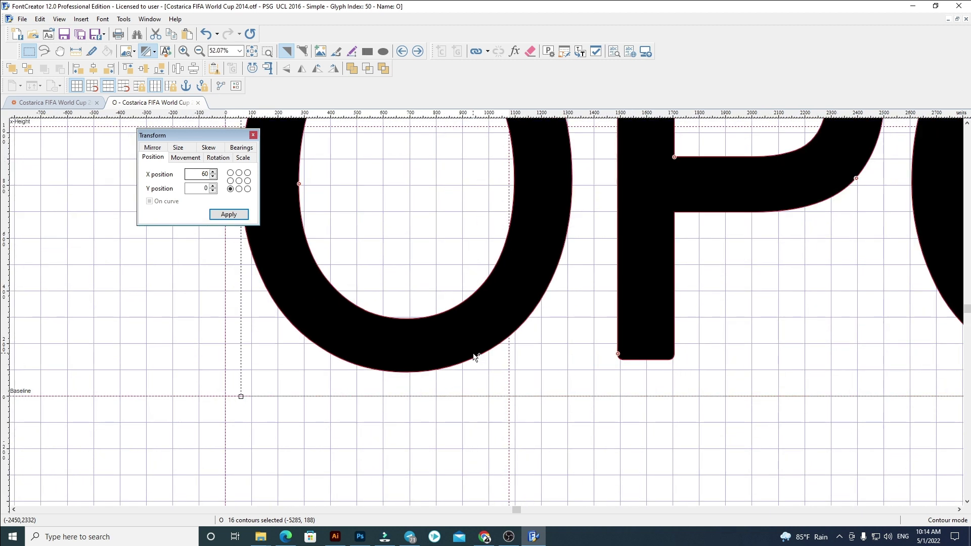
pyautogui.moveTo(513, 302); pyautogui.dragTo(494, 366)
pyautogui.scroll(-8, 494, 366)
pyautogui.click(312, 490)
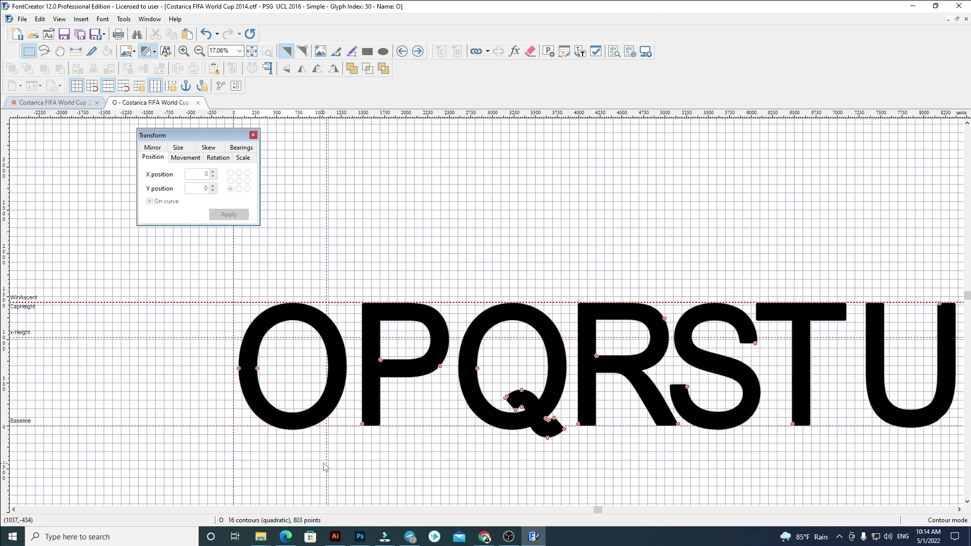
# - Extend the O glyph's advance width to the letter's right edge, about 1350 units, and cut out the letters P to Z
pyautogui.scroll(-2, 217, 411)
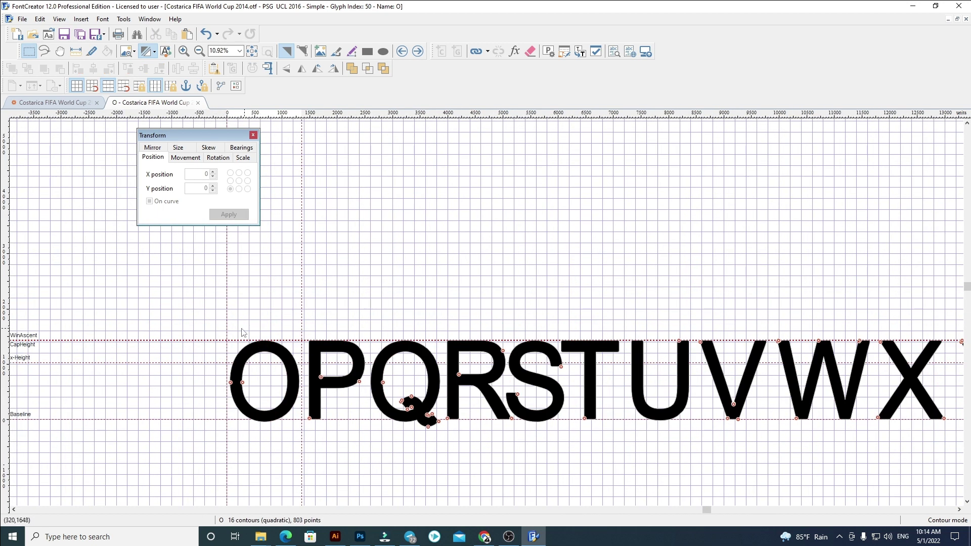
pyautogui.scroll(-1, 243, 333)
pyautogui.moveTo(933, 434); pyautogui.dragTo(273, 277)
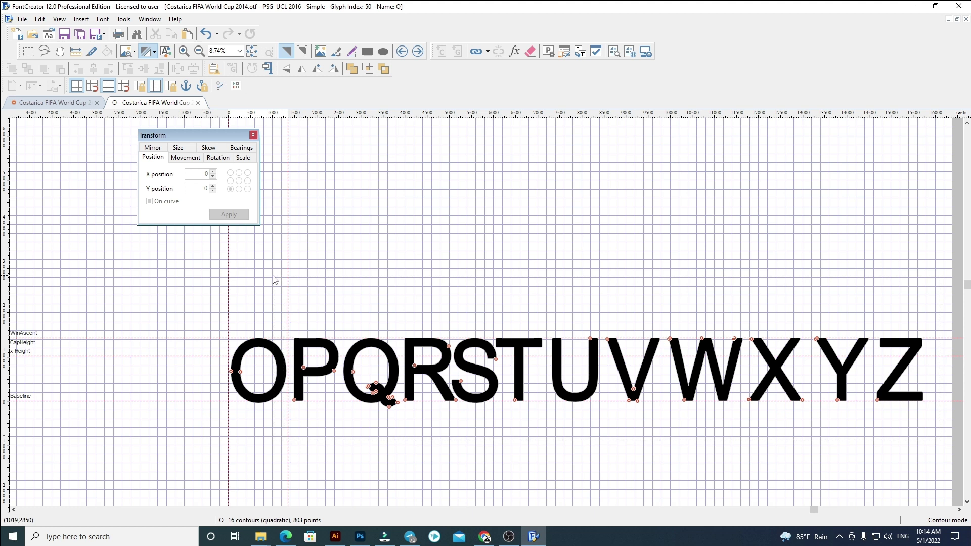
pyautogui.press('Delete')
# - Go to the P glyph, replace its old outline with the cut letters P to Z, and set their X position to 60
pyautogui.scroll(1, 269, 435)
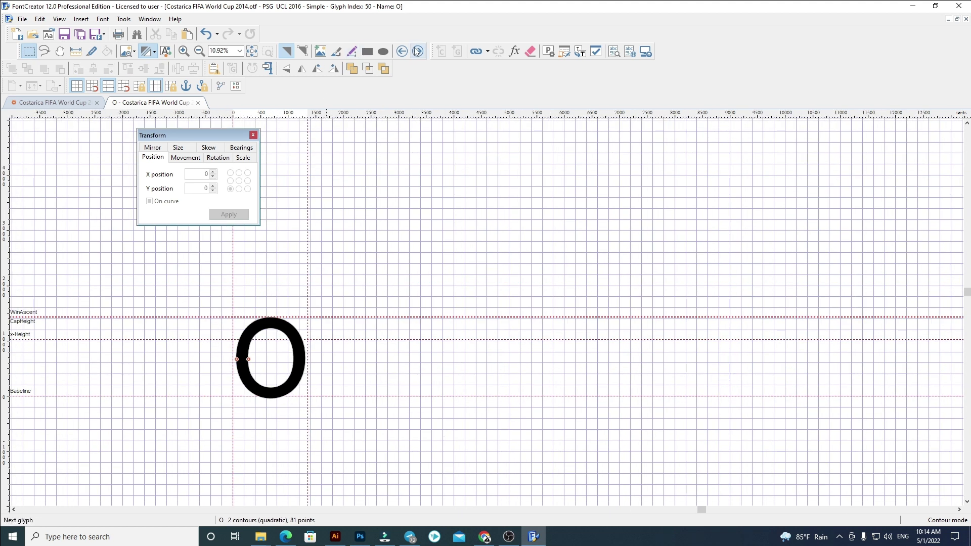
pyautogui.click(418, 51)
pyautogui.hotkey('ctrl', 'a')
pyautogui.press('Delete')
pyautogui.hotkey('ctrl', 'v')
pyautogui.doubleClick(199, 174)
pyautogui.write('60')
pyautogui.press('Return')
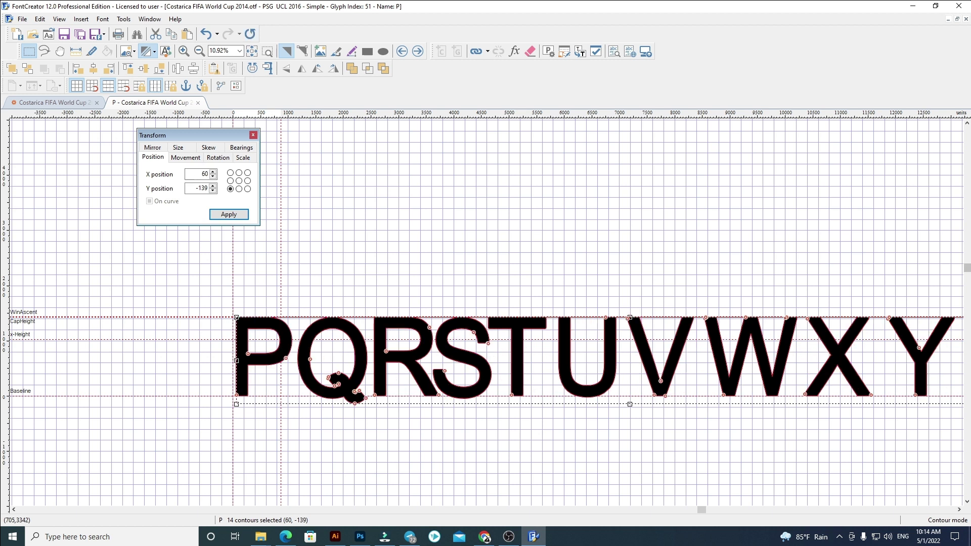
# - Extend the P glyph's advance width to the letter's right edge, about 1100 units, and cut out the letters Q to Z
pyautogui.scroll(3, 343, 211)
pyautogui.scroll(3, 344, 210)
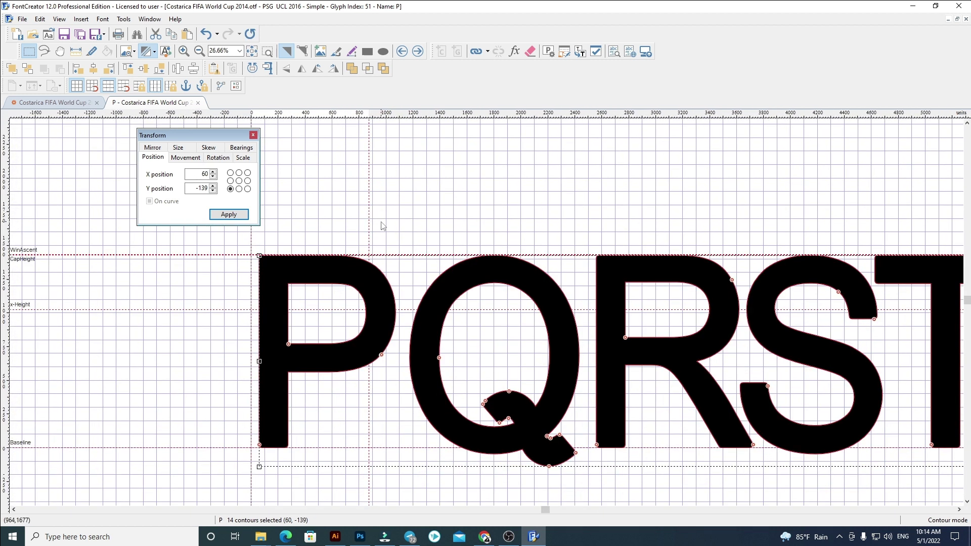
pyautogui.click(372, 229)
pyautogui.scroll(-8, 273, 291)
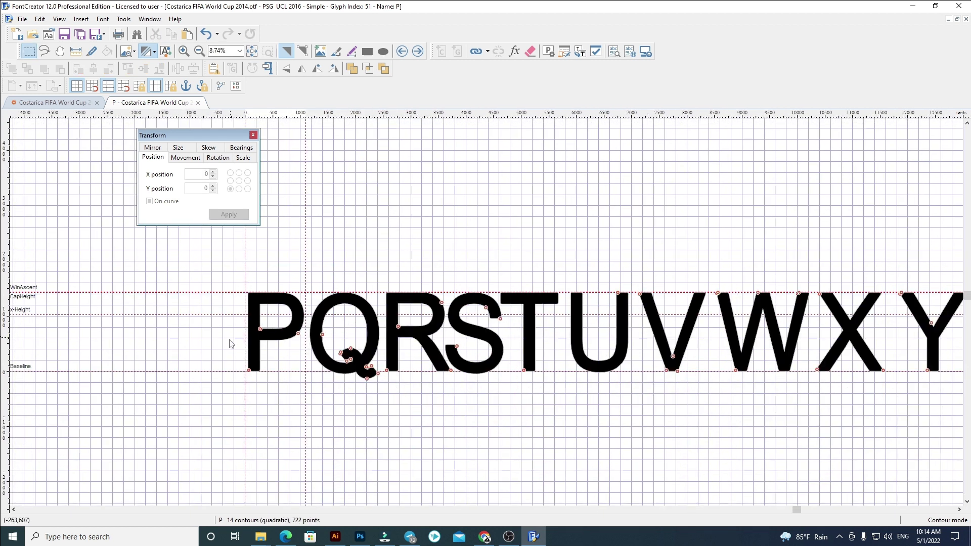
pyautogui.moveTo(859, 415); pyautogui.dragTo(346, 256)
pyautogui.press('Delete')
# - Go to the Q glyph, replace its old outline with the cut letters Q to Z, and set their X position to 60
pyautogui.scroll(5, 318, 358)
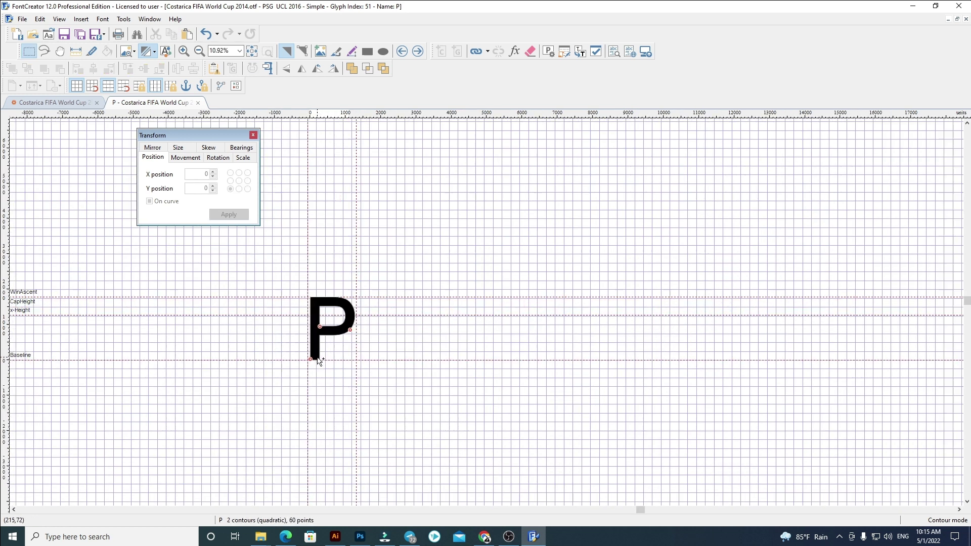
pyautogui.click(418, 51)
pyautogui.hotkey('ctrl', 'a')
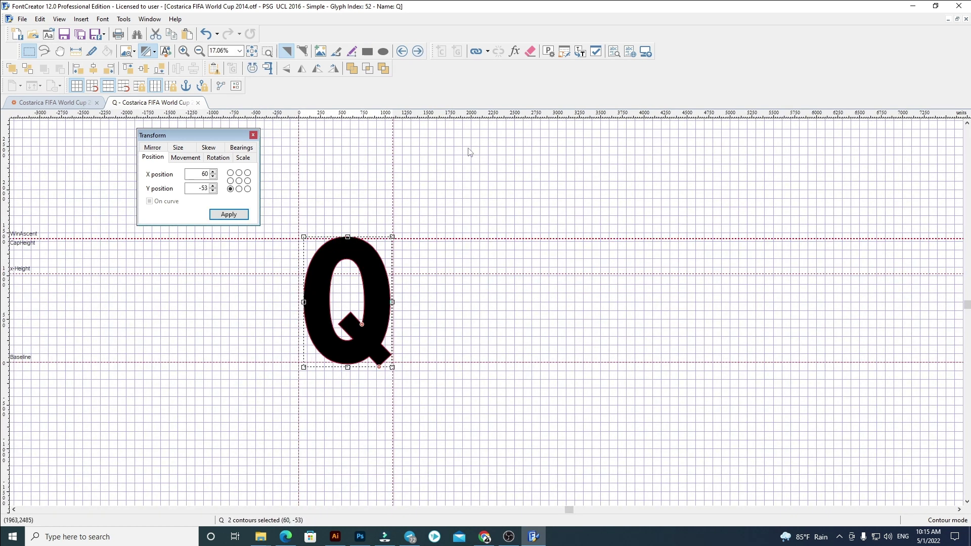
pyautogui.press('Delete')
pyautogui.hotkey('ctrl', 'v')
pyautogui.click(212, 176)
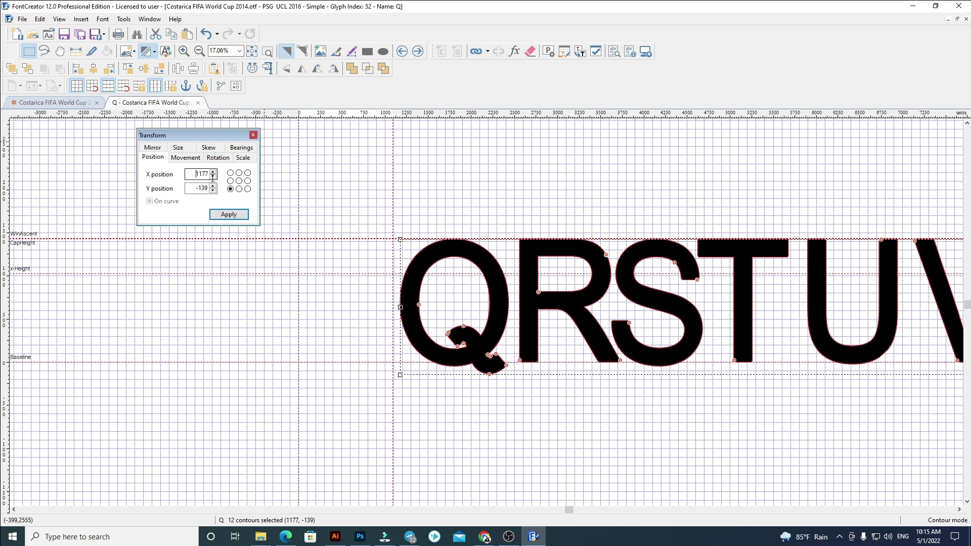
pyautogui.press('Return')
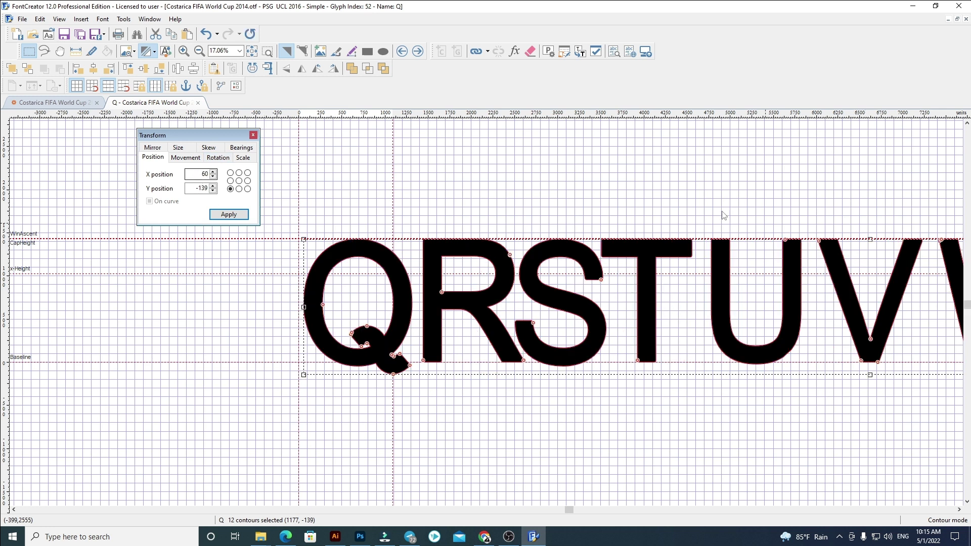
# - Extend the Q glyph's advance width to the letter's right edge, about 1330 units, and cut out the letters R to Z
pyautogui.click(551, 190)
pyautogui.scroll(2, 398, 246)
pyautogui.moveTo(416, 245); pyautogui.dragTo(440, 246)
pyautogui.scroll(-3, 252, 290)
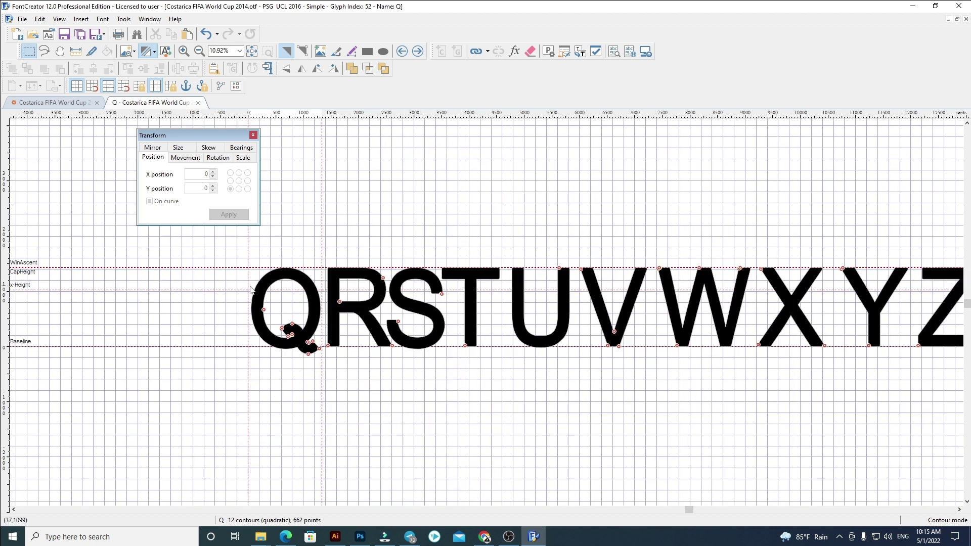
pyautogui.scroll(-1, 322, 245)
pyautogui.moveTo(339, 241); pyautogui.dragTo(896, 409)
pyautogui.press('Delete')
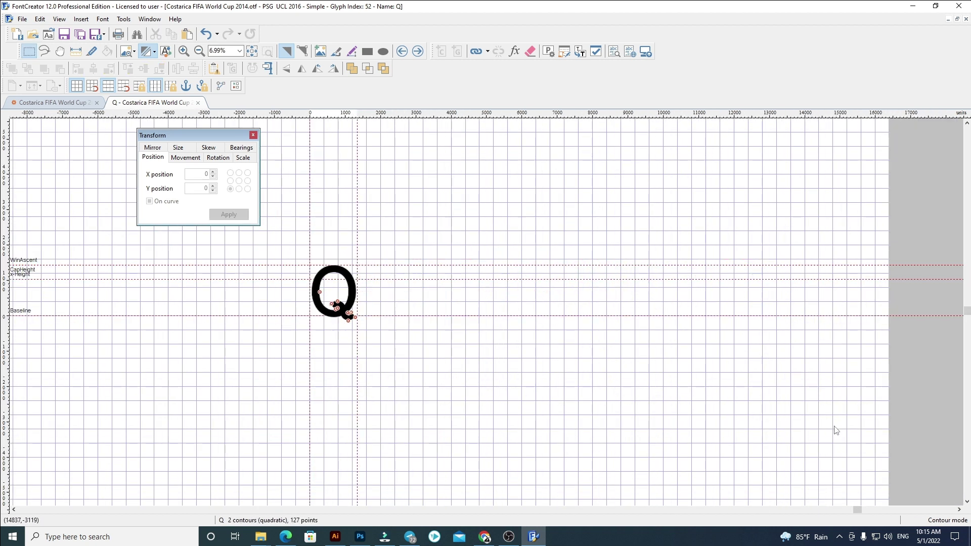
# - Go to the R glyph, replace its old outline with the cut letters R to Z, and set their X position to 60
pyautogui.scroll(3, 314, 326)
pyautogui.click(417, 51)
pyautogui.hotkey('ctrl', 'a')
pyautogui.press('Delete')
pyautogui.hotkey('ctrl', 'v')
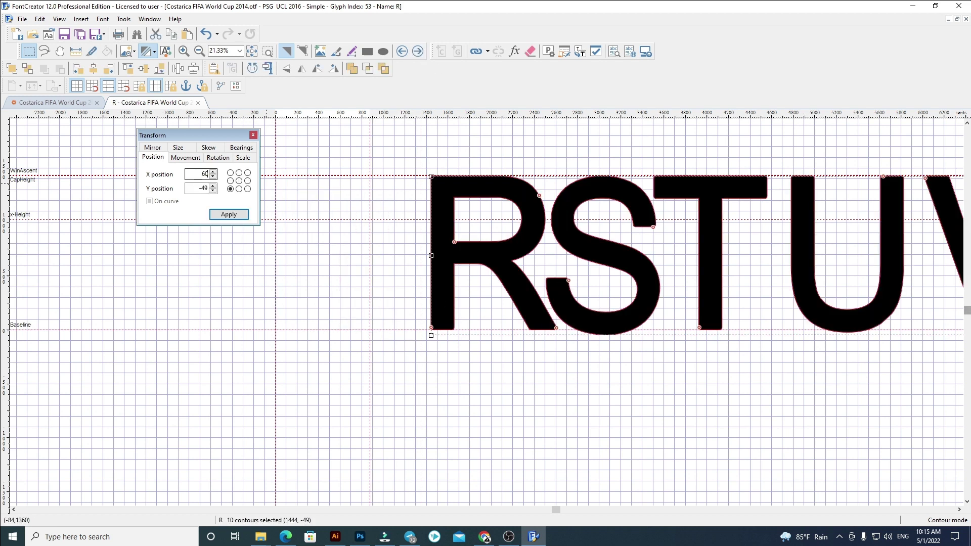
pyautogui.press('Return')
# - Extend the R glyph's advance width to the letter's right edge, about 1250 units, and cut out the letters S to Z
pyautogui.click(314, 321)
pyautogui.scroll(2, 358, 190)
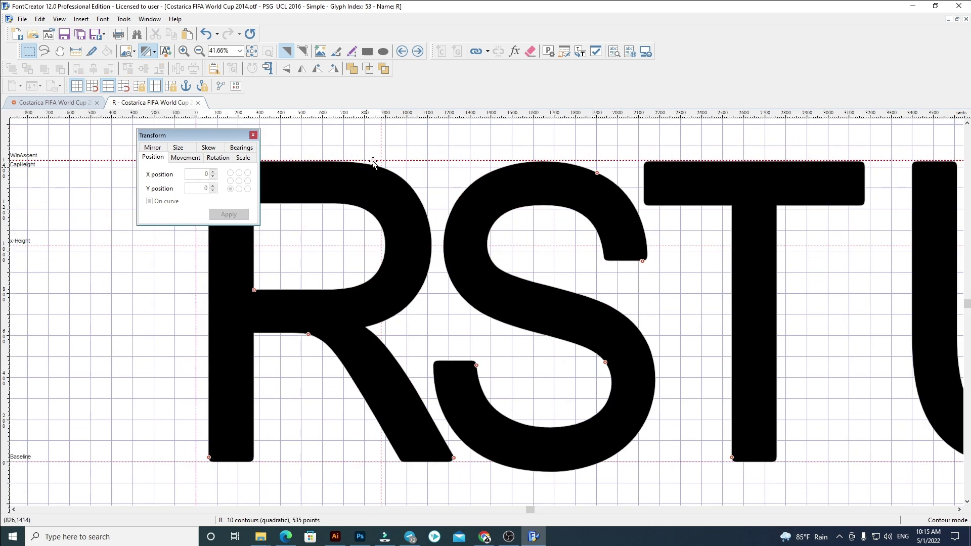
pyautogui.moveTo(381, 142); pyautogui.dragTo(453, 145)
pyautogui.scroll(-4, 300, 254)
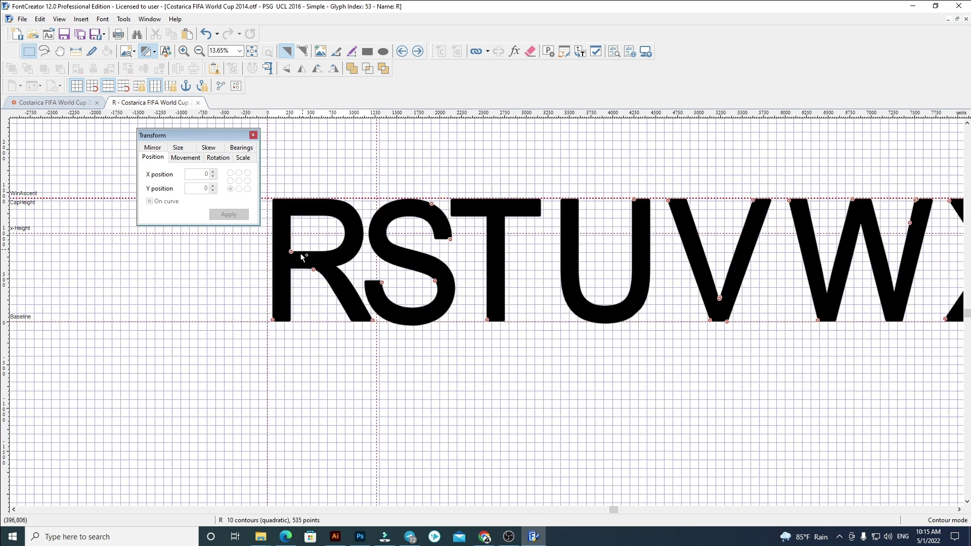
pyautogui.moveTo(325, 190); pyautogui.dragTo(935, 387)
pyautogui.press('Delete')
# - Go to the S glyph, replace its old outline with the cut letters S to Z, and set their X position to 60
pyautogui.scroll(2, 373, 273)
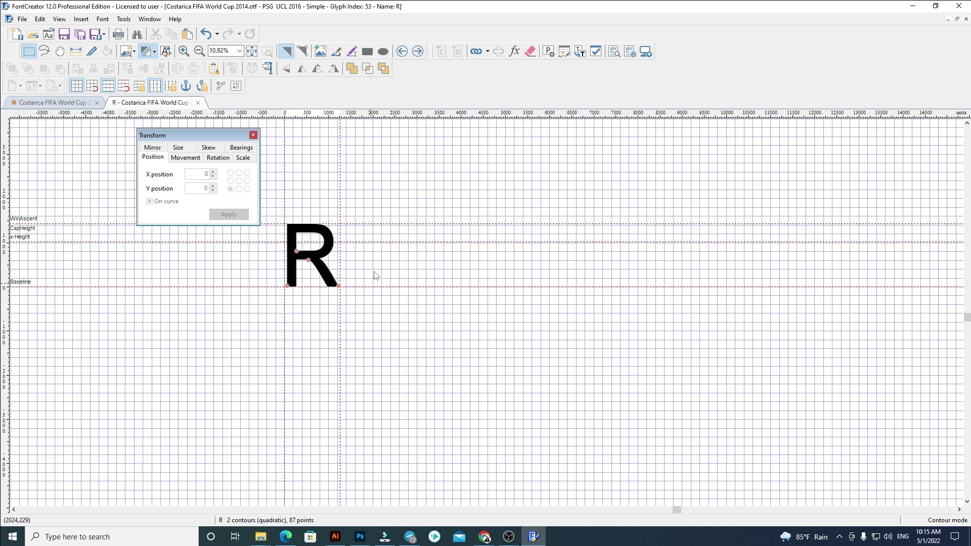
pyautogui.click(423, 53)
pyautogui.hotkey('ctrl', 'a')
pyautogui.press('Delete')
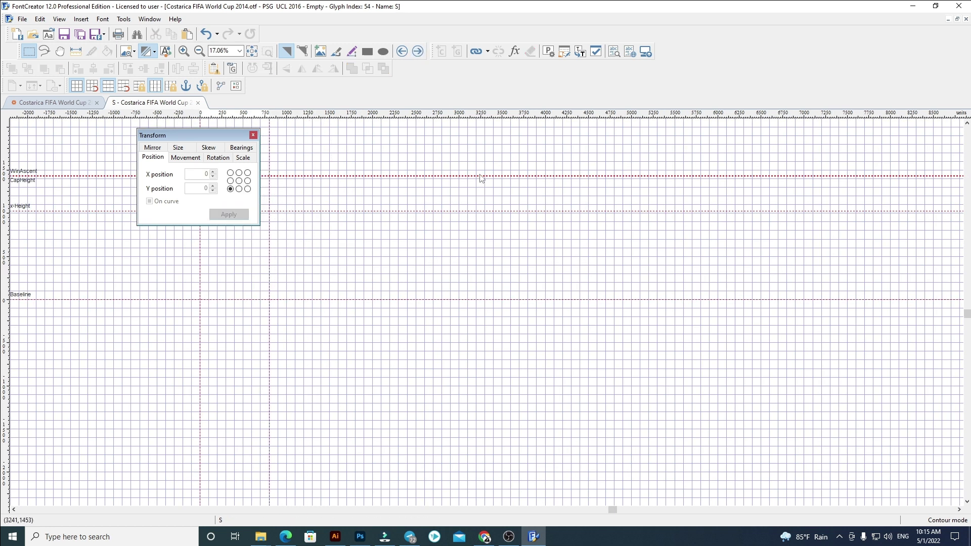
pyautogui.hotkey('ctrl', 'v')
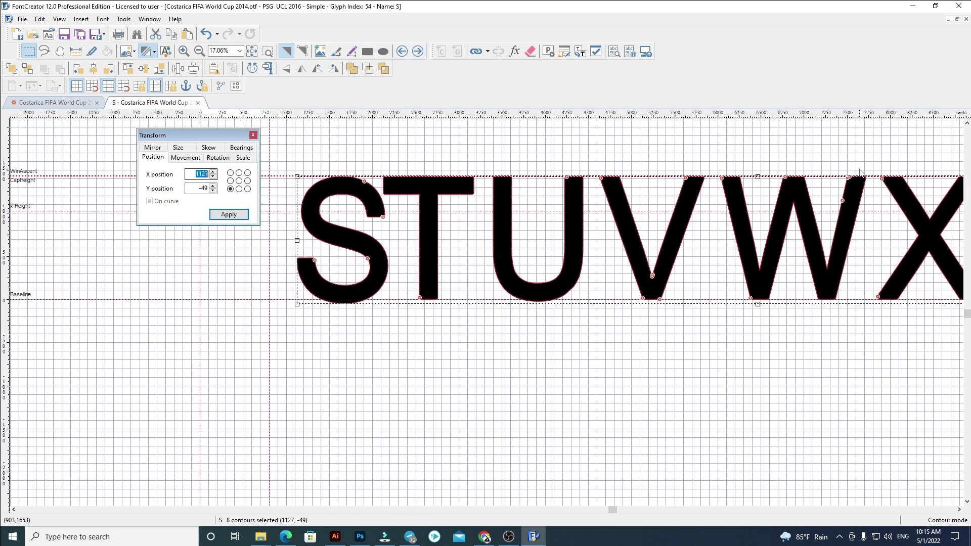
pyautogui.write('60')
pyautogui.press('Return')
# - Extend the S glyph's advance width to the letter's right edge, about 1150 units, and cut out the letters T to Z
pyautogui.click(256, 314)
pyautogui.scroll(2, 256, 315)
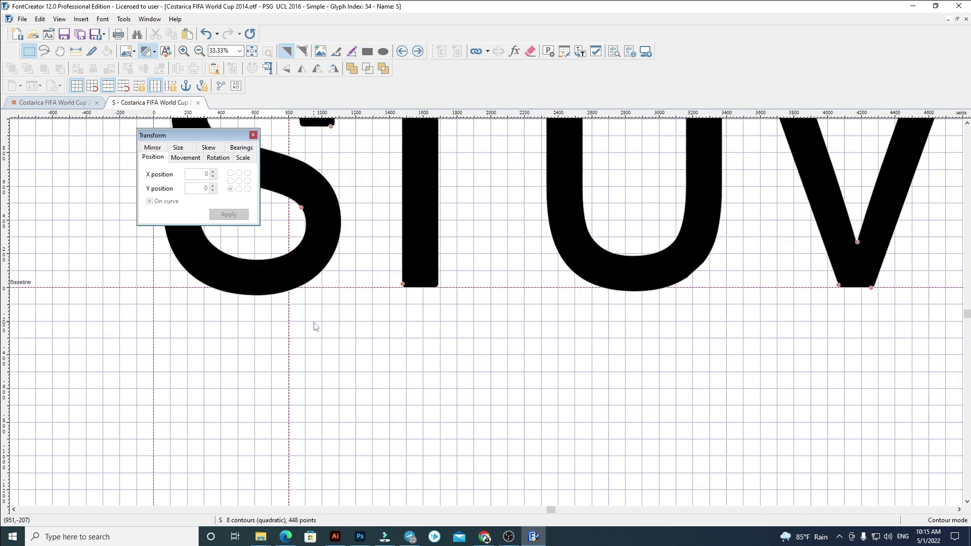
pyautogui.moveTo(289, 324); pyautogui.dragTo(347, 317)
pyautogui.scroll(-5, 347, 317)
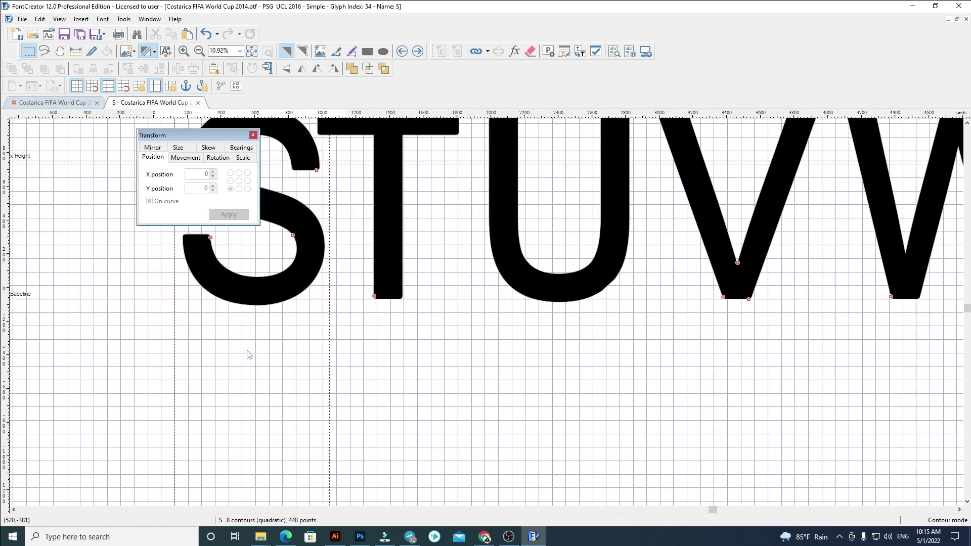
pyautogui.moveTo(781, 393); pyautogui.dragTo(340, 234)
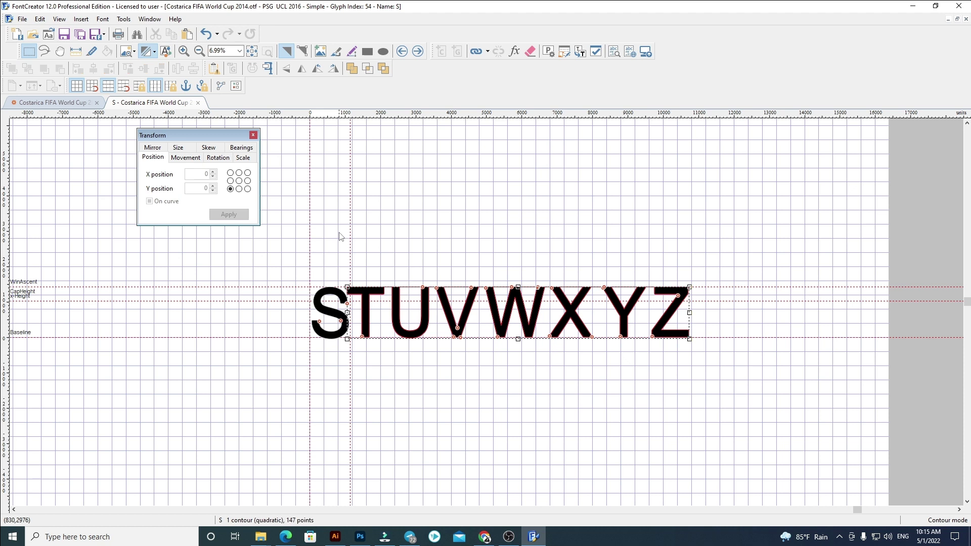
pyautogui.press('Delete')
pyautogui.scroll(4, 455, 314)
# - Go to the T glyph, replace its old outline with the cut letters T to Z, and set their X position to 60
pyautogui.click(423, 54)
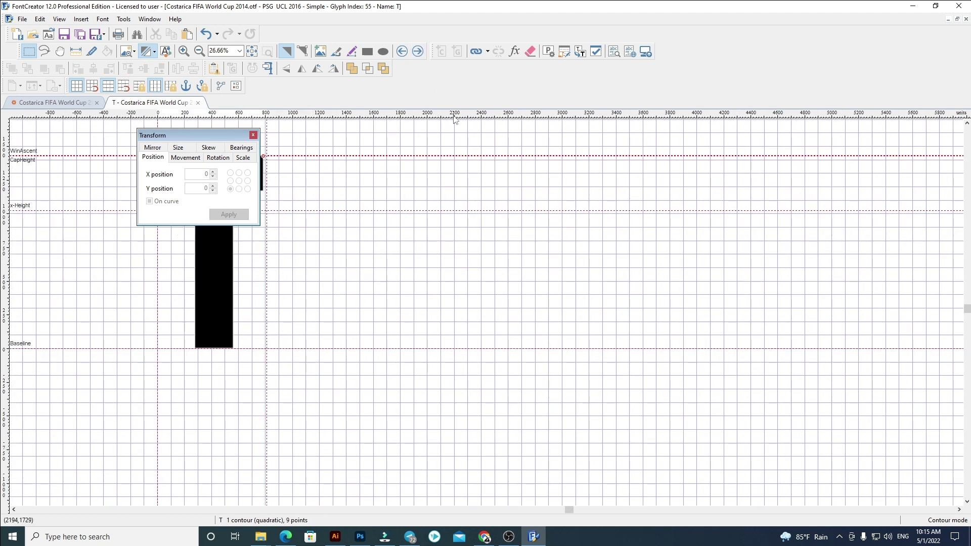
pyautogui.hotkey('ctrl', 'a')
pyautogui.press('Delete')
pyautogui.hotkey('ctrl', 'v')
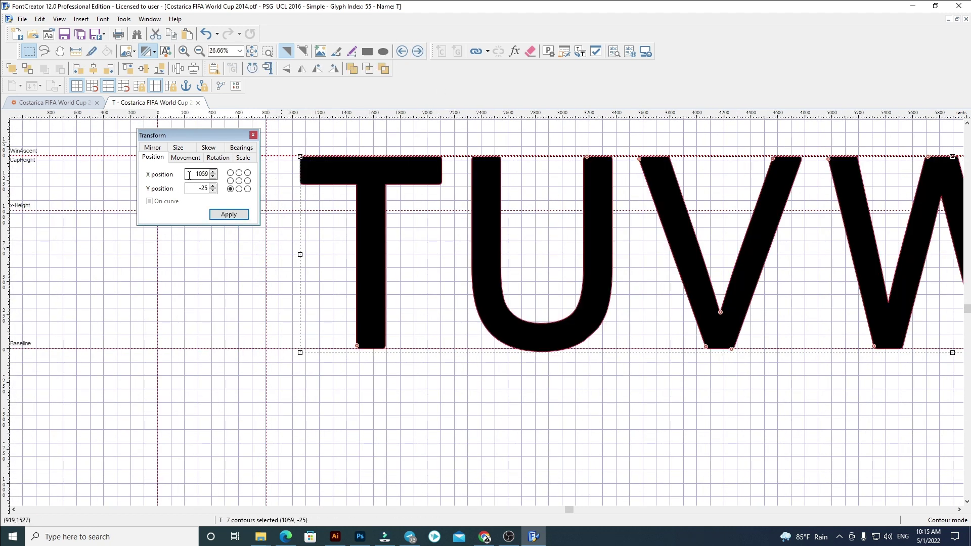
pyautogui.press('Return')
# - Extend the T glyph's advance width to the letter's right edge, about 1130 units, and cut out the letters U to Z
pyautogui.click(331, 404)
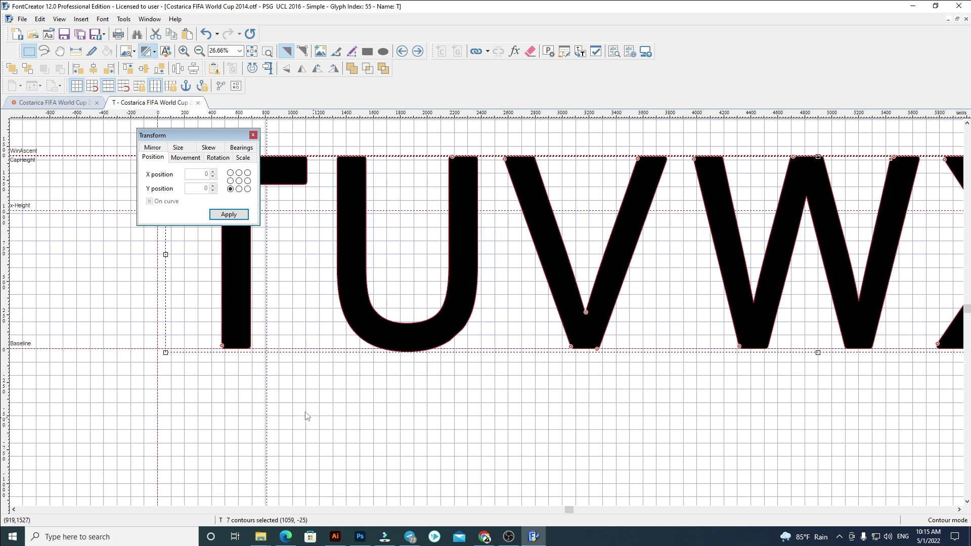
pyautogui.scroll(-3, 310, 382)
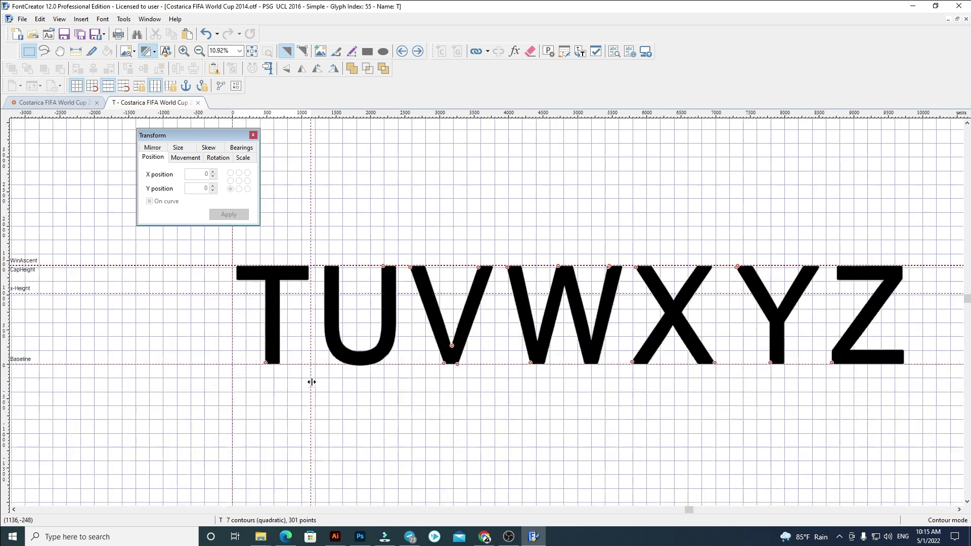
pyautogui.moveTo(299, 224); pyautogui.dragTo(854, 434)
pyautogui.press('Delete')
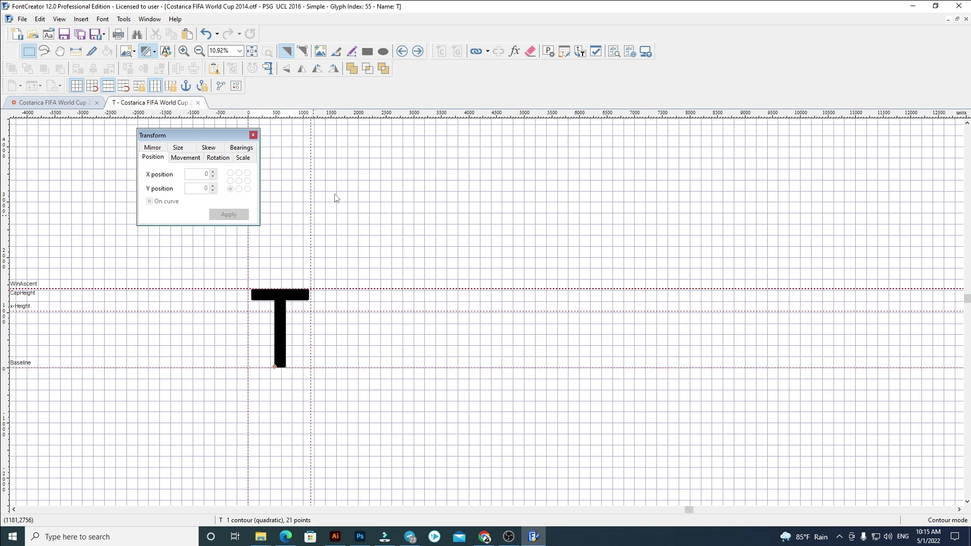
# - Go to the U glyph, replace its old outline with the cut letters U to Z, and set their X position to 60
pyautogui.click(423, 51)
pyautogui.hotkey('ctrl', 'a')
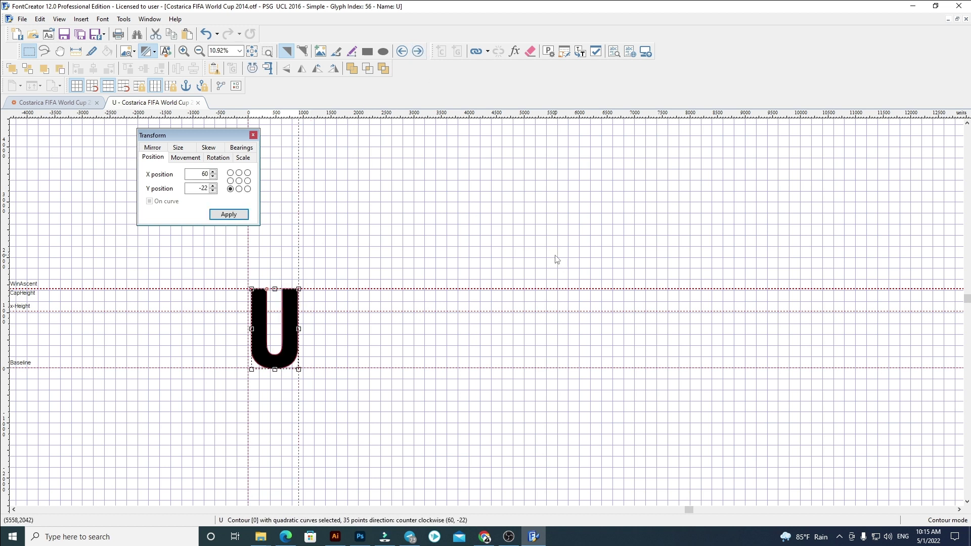
pyautogui.press('Delete')
pyautogui.hotkey('ctrl', 'v')
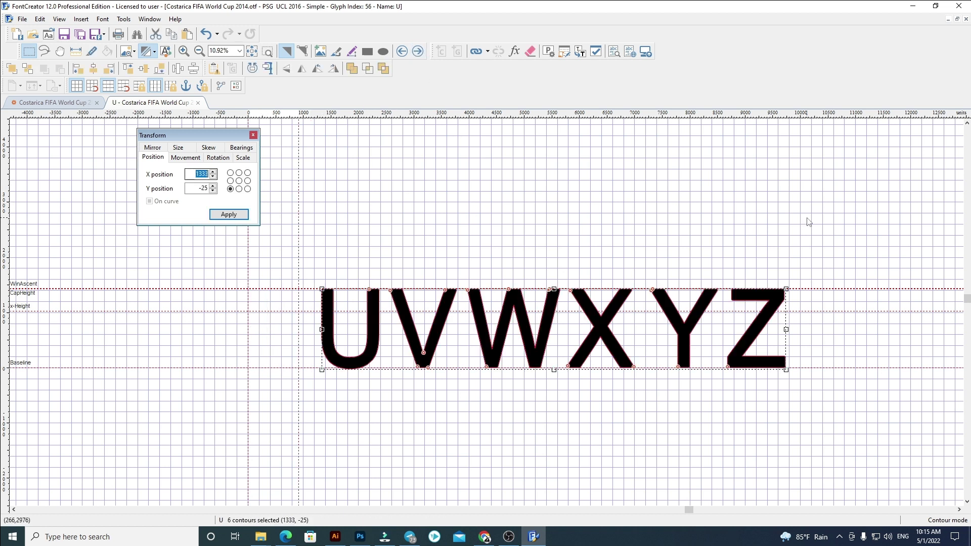
pyautogui.press('Return')
# - Extend the U glyph's advance width to the letter's right edge, about 1130 units, and cut out the letters V to Z
pyautogui.press('Escape')
pyautogui.scroll(2, 314, 242)
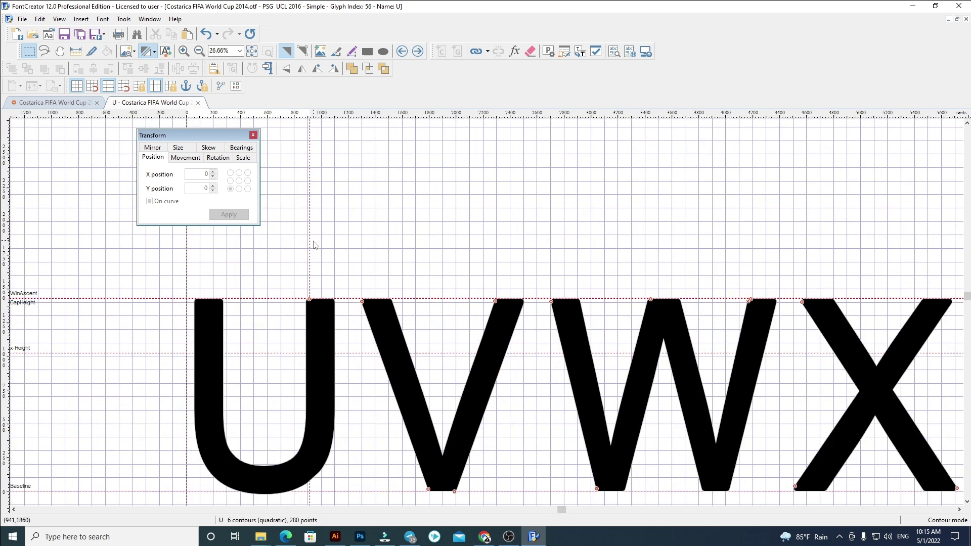
pyautogui.scroll(-2, 333, 266)
pyautogui.moveTo(308, 257); pyautogui.dragTo(880, 463)
pyautogui.press('Delete')
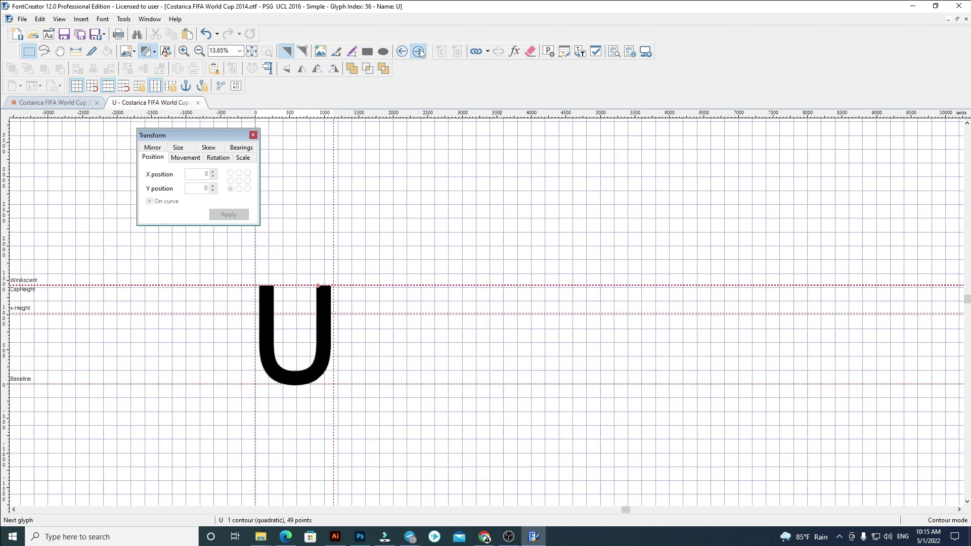
# - Go to the V glyph, replace its old outline with the cut letters V to Z, and set their X position to 60
pyautogui.click(420, 51)
pyautogui.press('Delete')
pyautogui.hotkey('ctrl', 'v')
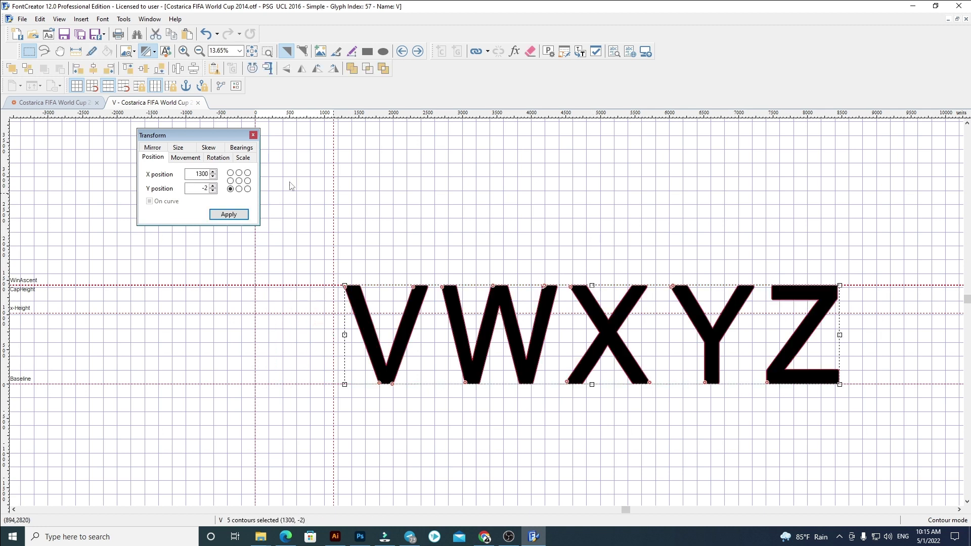
pyautogui.write('60')
pyautogui.press('Return')
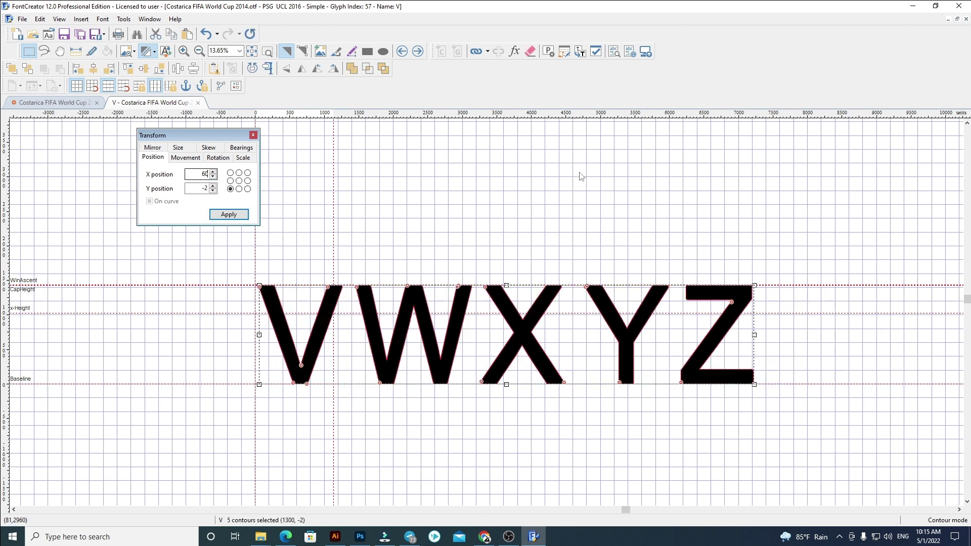
# - Extend the V glyph's advance width to the letter's right edge, about 1280 units, and cut out the letters W to Z
pyautogui.click(460, 250)
pyautogui.scroll(2, 363, 273)
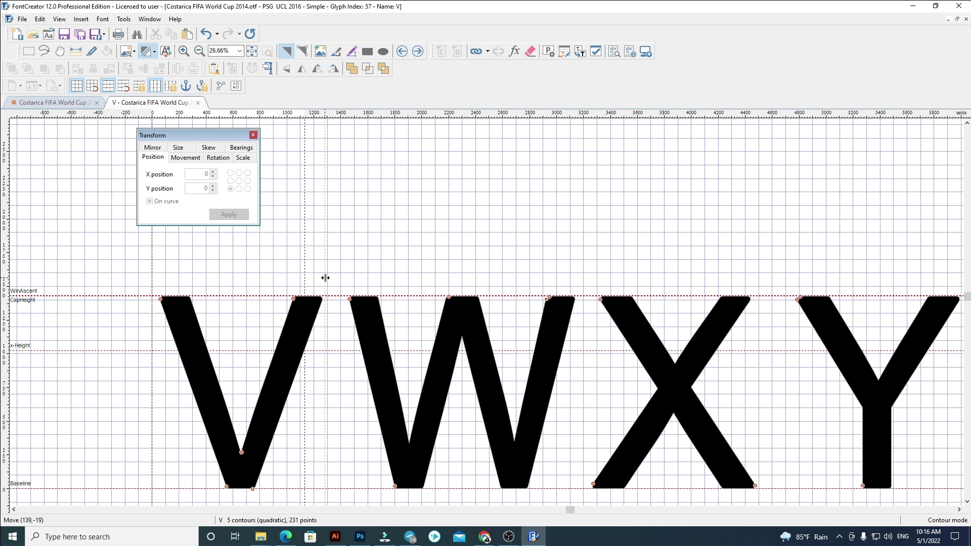
pyautogui.scroll(-2, 325, 277)
pyautogui.moveTo(327, 252); pyautogui.dragTo(814, 430)
pyautogui.press('Delete')
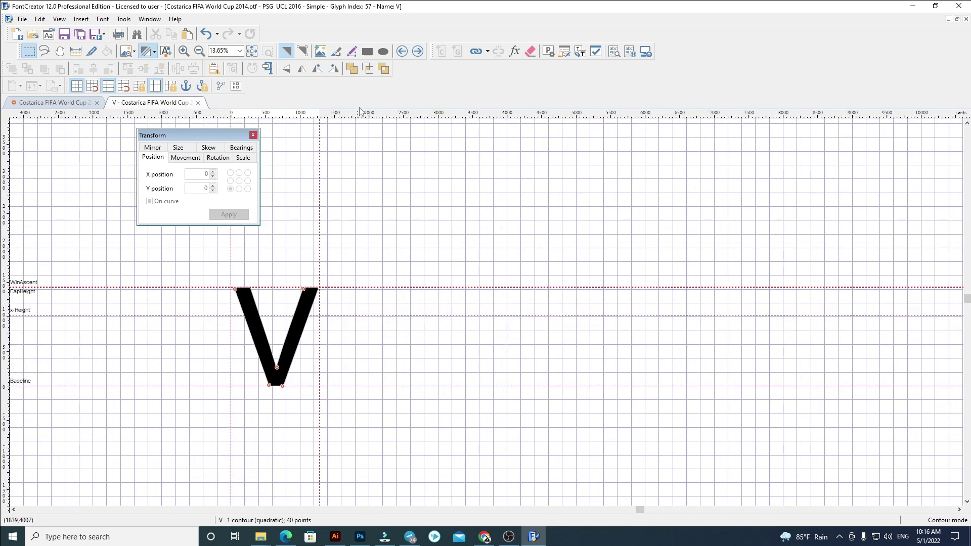
# - Go to the W glyph, replace its old outline with the cut letters W to Z, and set their X position to 60
pyautogui.click(418, 51)
pyautogui.press('Delete')
pyautogui.hotkey('ctrl', 'v')
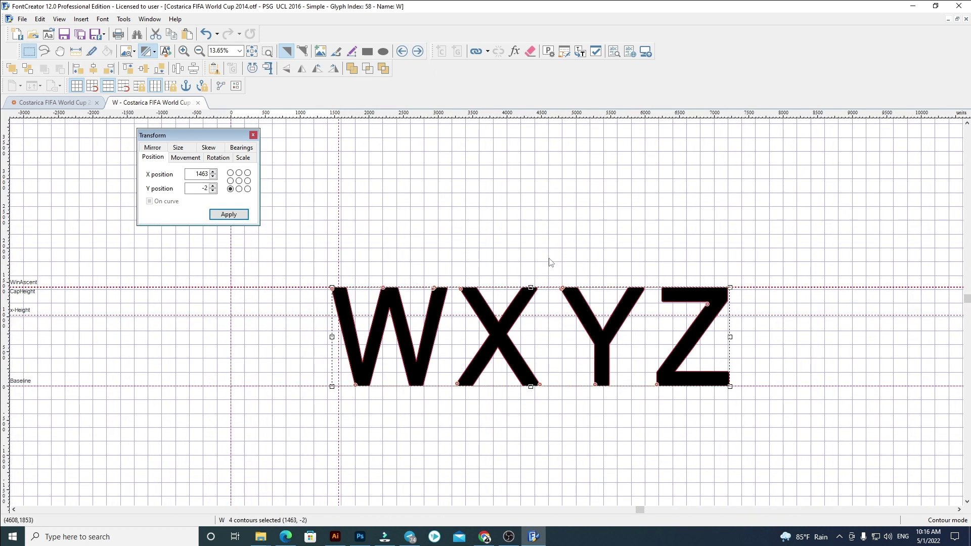
pyautogui.press('Return')
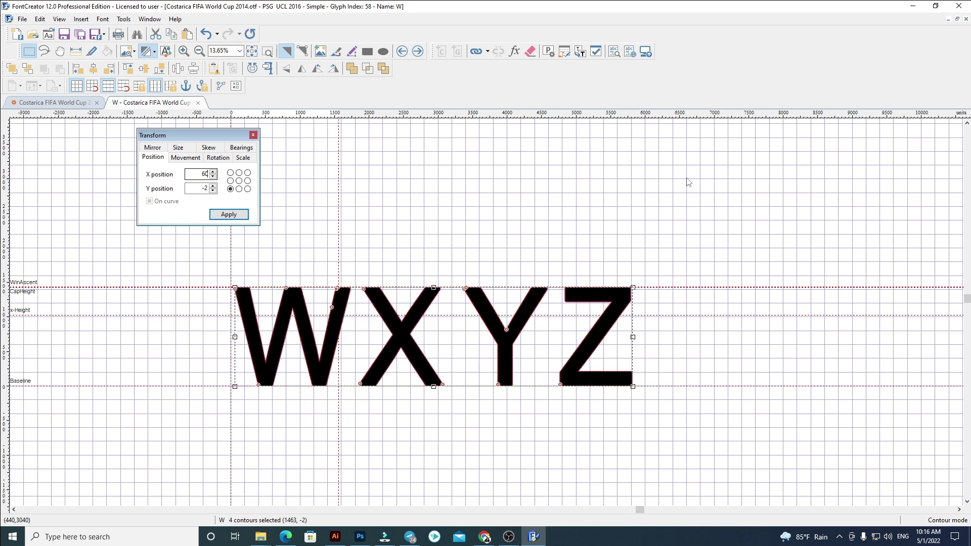
# - Extend the W glyph's advance width to the letter's right edge, about 1750 units, and cut out the letters X to Z
pyautogui.click(321, 266)
pyautogui.scroll(2, 359, 275)
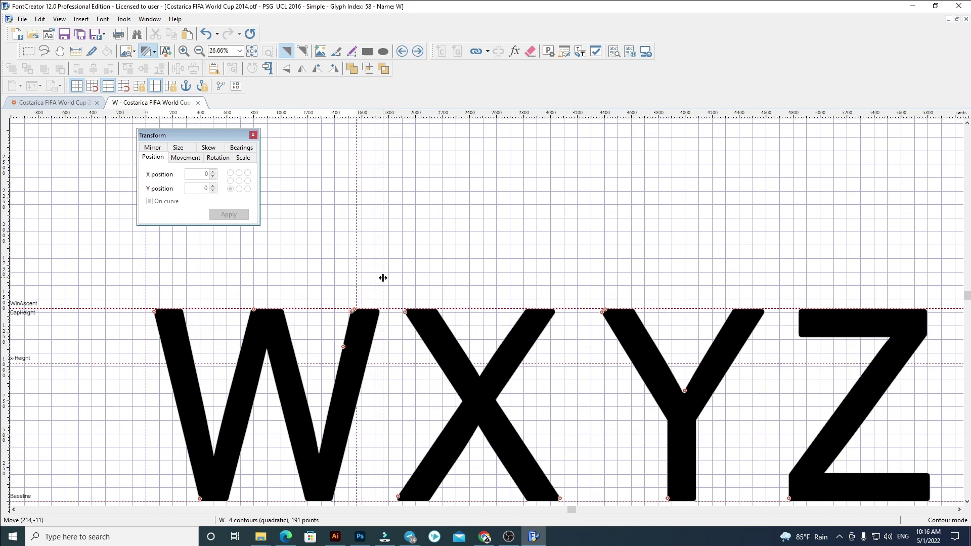
pyautogui.scroll(-3, 383, 277)
pyautogui.moveTo(360, 266); pyautogui.dragTo(812, 378)
pyautogui.press('Delete')
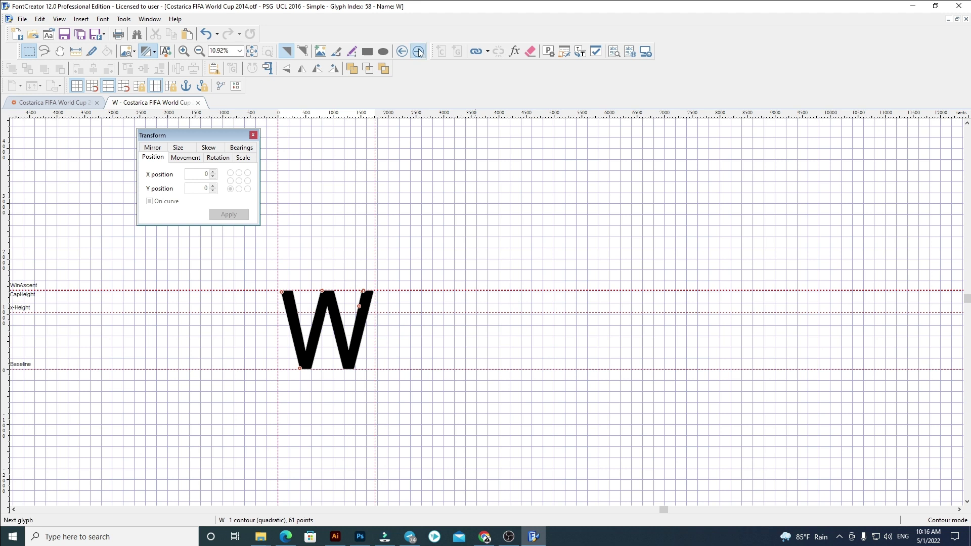
# - Go to the X glyph, replace its old outline with the cut letters X to Z, and set their X position to 60
pyautogui.click(418, 52)
pyautogui.press('Delete')
pyautogui.hotkey('ctrl', 'v')
pyautogui.click(196, 176)
pyautogui.write('60')
pyautogui.press('Return')
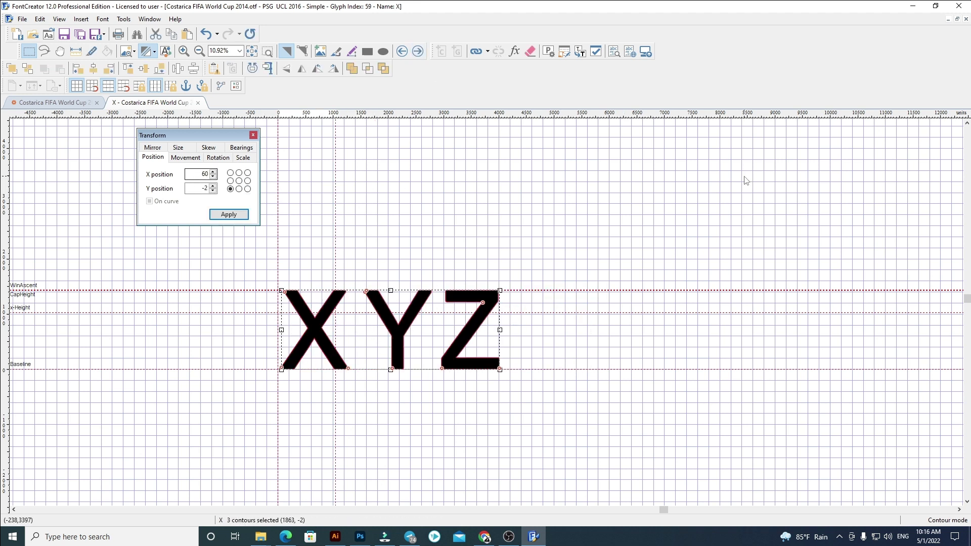
# - Extend the X glyph's advance width to the letter's right edge, about 1280 units, and cut out the letters Y and Z
pyautogui.click(330, 278)
pyautogui.scroll(2, 339, 288)
pyautogui.moveTo(347, 296)
pyautogui.mouseDown()
pyautogui.moveTo(390, 347)
pyautogui.moveTo(589, 439)
pyautogui.mouseUp()
pyautogui.press('Delete')
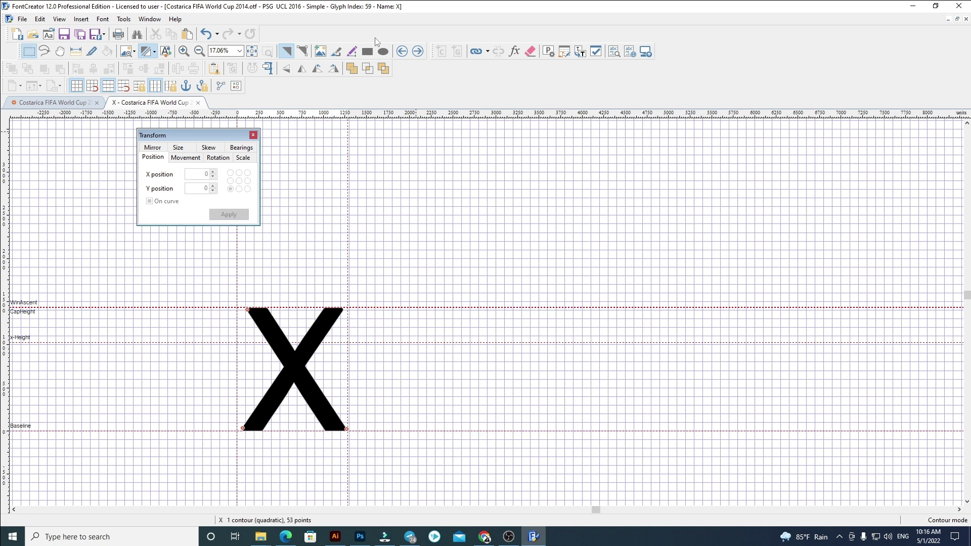
# - Go to the Y glyph, replace its old outline with the cut letters Y and Z, and set their X position to 60
pyautogui.click(418, 52)
pyautogui.hotkey('ctrl', 'a')
pyautogui.press('Delete')
pyautogui.hotkey('ctrl', 'v')
pyautogui.doubleClick(201, 174)
pyautogui.write('0')
pyautogui.press('Return')
# - Extend the Y glyph's advance width to the letter's right edge, about 1300 units, and cut out the letter Z
pyautogui.click(652, 159)
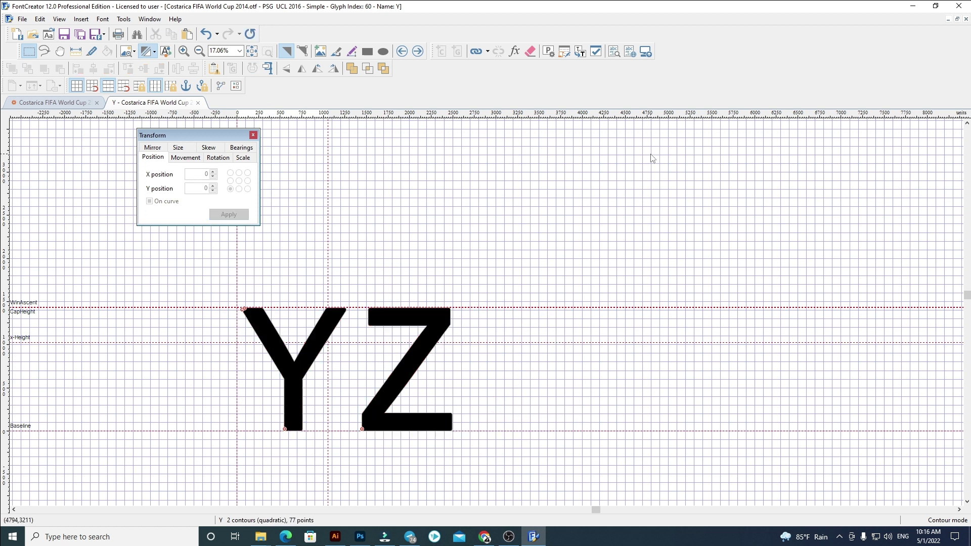
pyautogui.moveTo(329, 266); pyautogui.dragTo(349, 272)
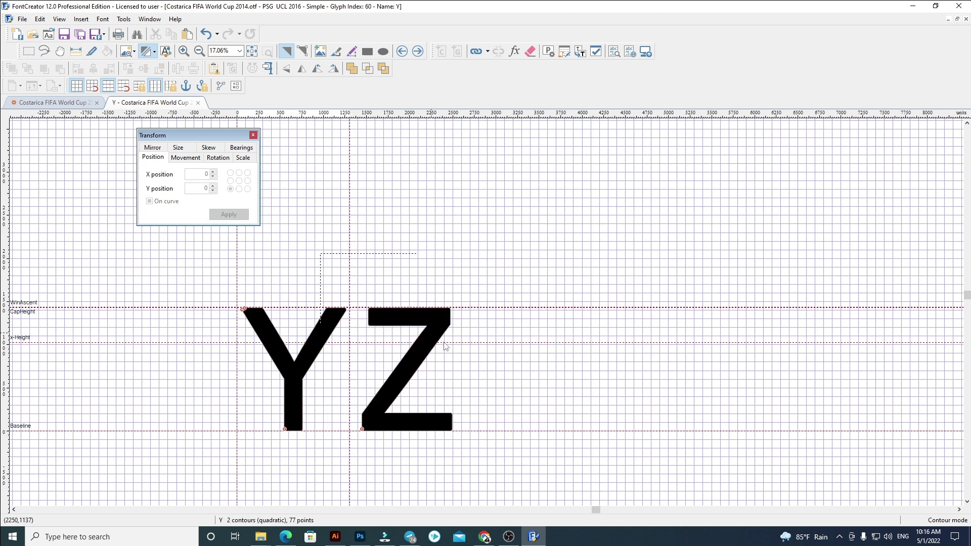
pyautogui.press('Tab')
pyautogui.press('Delete')
# - Go to the Z glyph, replace its old outline with the cut letter Z, and set its X position to 60
pyautogui.click(417, 51)
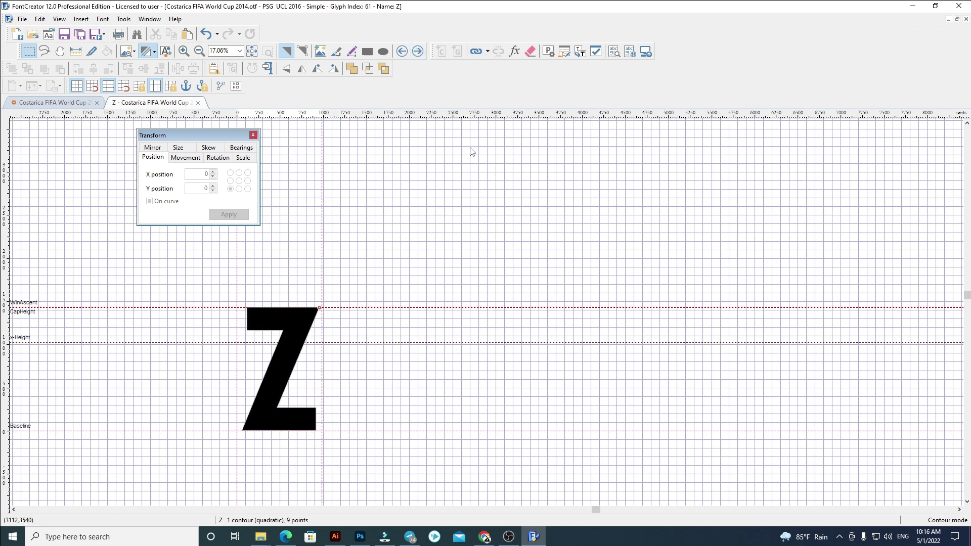
pyautogui.hotkey('ctrl', 'a')
pyautogui.press('Delete')
pyautogui.hotkey('ctrl', 'v')
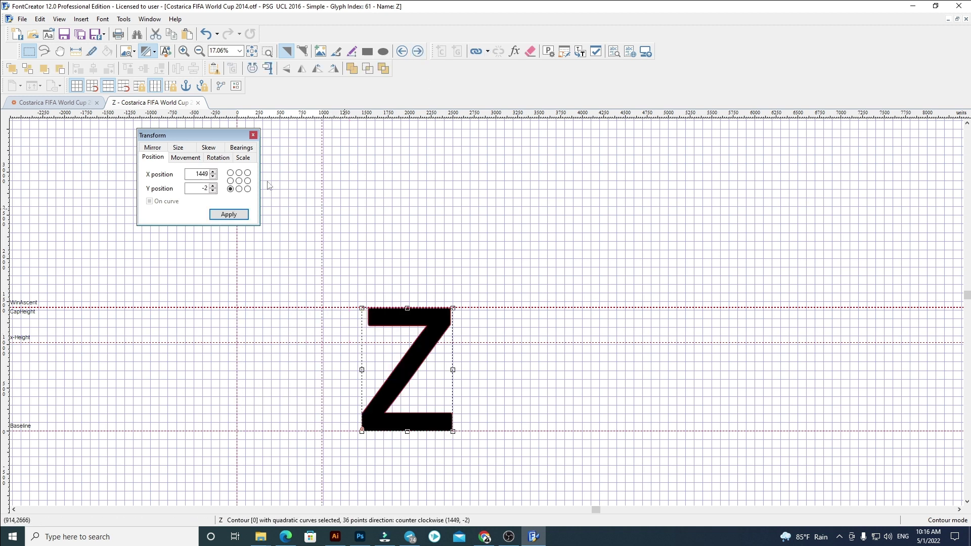
pyautogui.write('0')
pyautogui.press('Return')
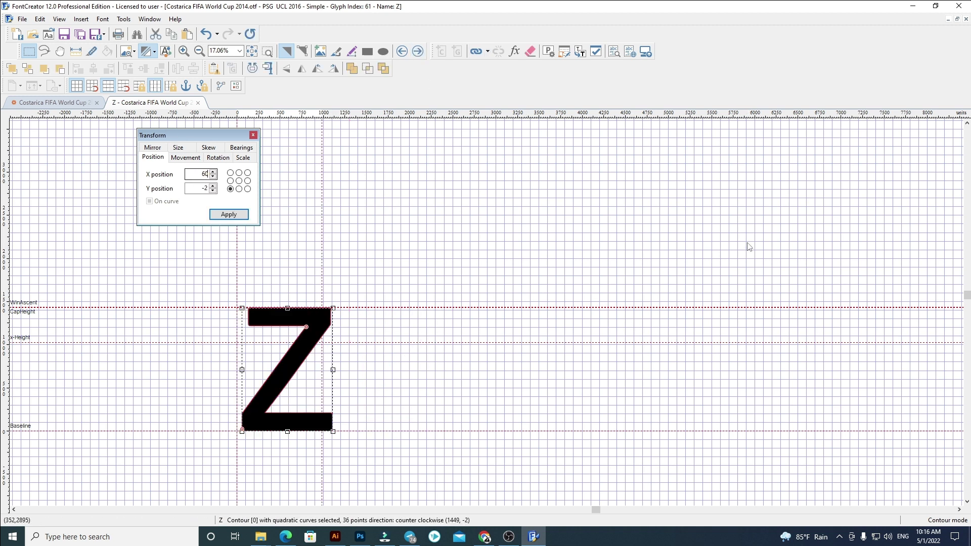
# - Extend the Z glyph's advance width to the letter's right edge, about 1120 units, and close the glyph editor
pyautogui.click(471, 282)
pyautogui.scroll(2, 342, 374)
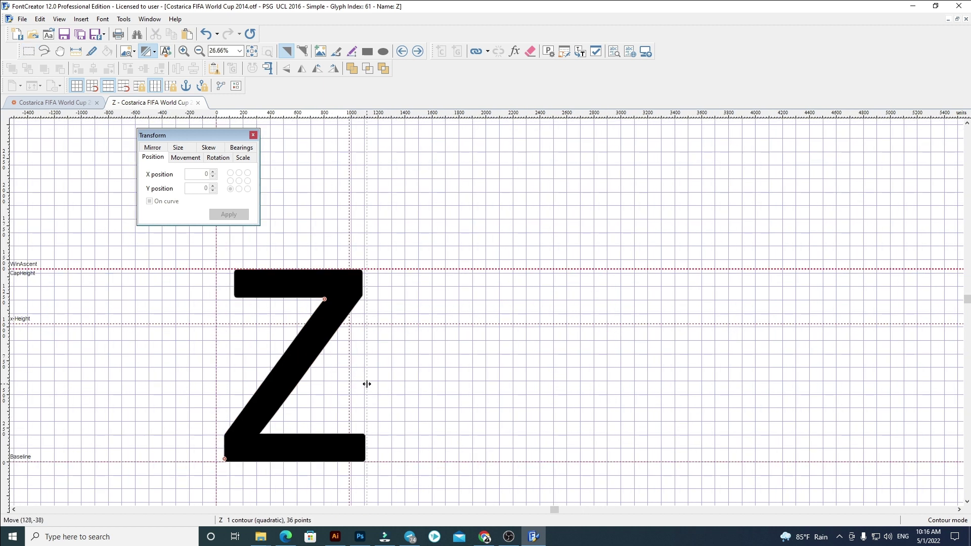
pyautogui.scroll(-3, 455, 387)
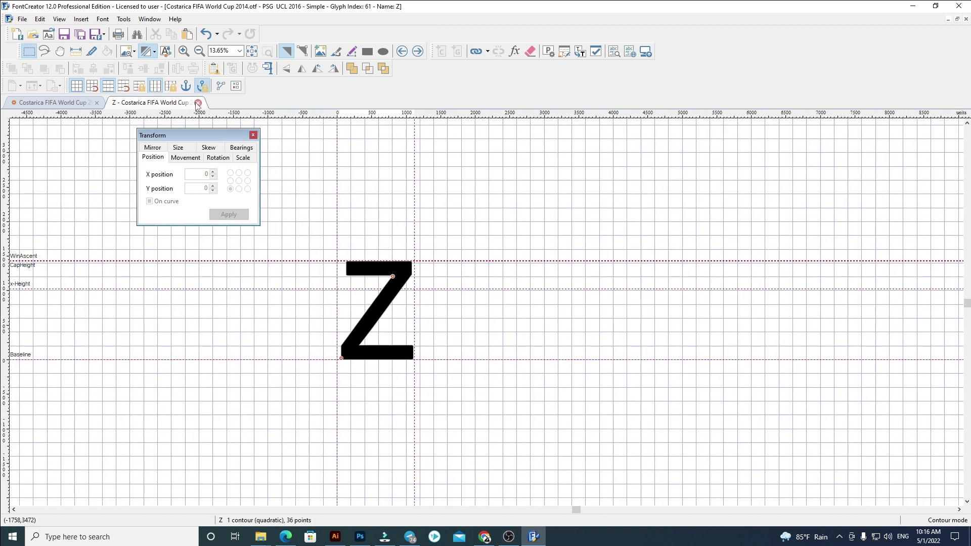
pyautogui.click(198, 103)
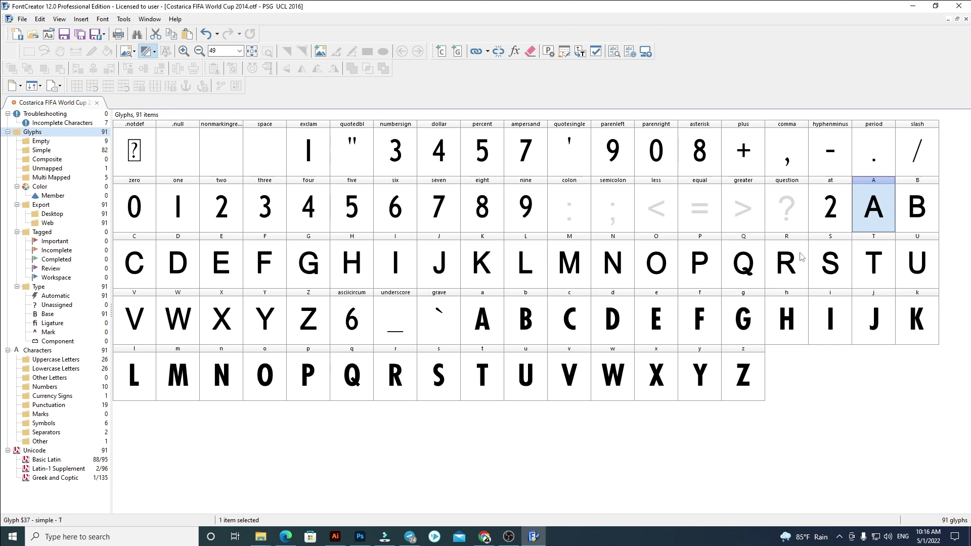
# - Copy the uppercase glyphs A to Z onto the lowercase glyphs a to z in the font overview
pyautogui.keyDown('shift'); pyautogui.click(315, 323); pyautogui.keyUp('shift')
pyautogui.click(484, 324)
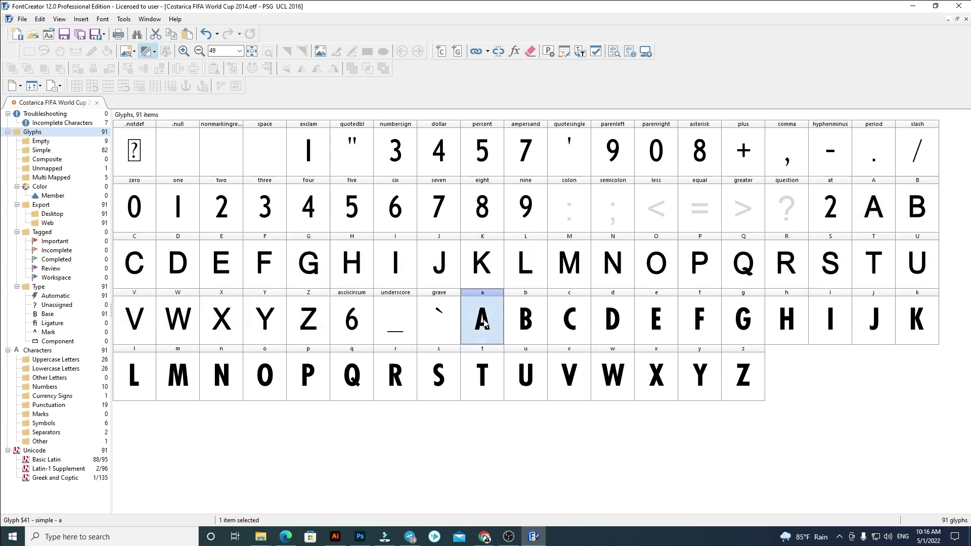
pyautogui.keyDown('shift'); pyautogui.click(750, 394); pyautogui.keyUp('shift')
pyautogui.hotkey('ctrl', 'v')
pyautogui.click(852, 429)
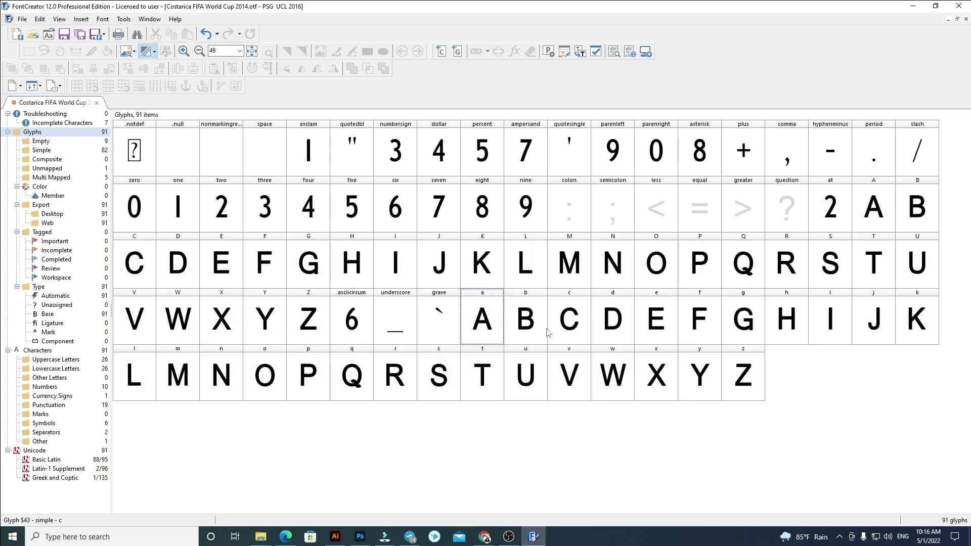
# - Open the zero glyph from the font overview and delete its old outline
pyautogui.doubleClick(134, 206)
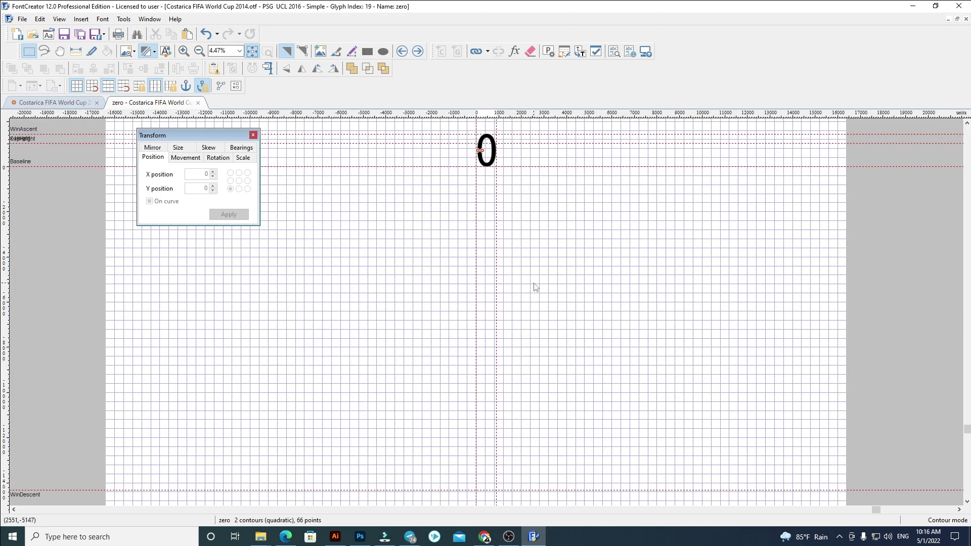
pyautogui.scroll(1, 490, 136)
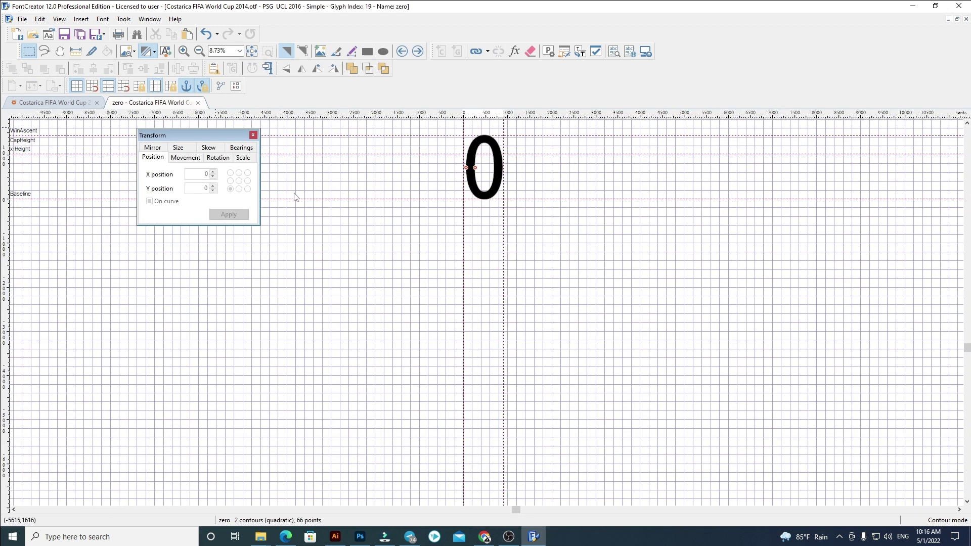
pyautogui.scroll(1, 609, 232)
pyautogui.scroll(2, 609, 303)
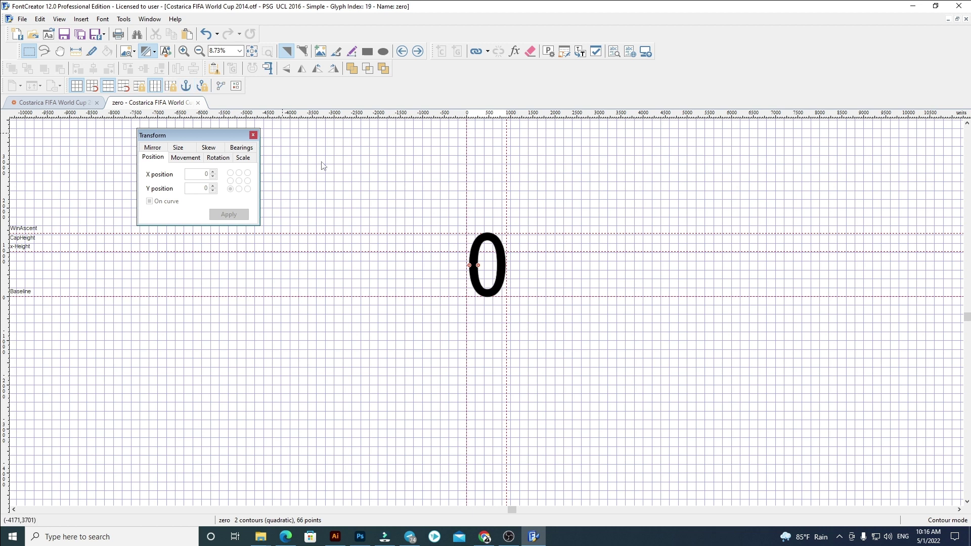
pyautogui.scroll(1, 544, 288)
pyautogui.hotkey('ctrl', 'a')
pyautogui.press('Delete')
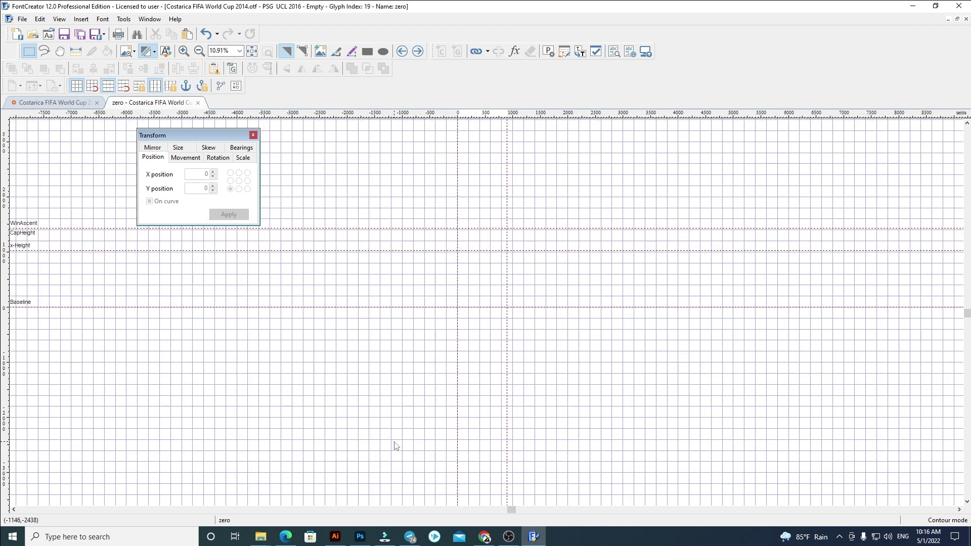
# - Switch to Illustrator and copy the row of yellow patterned digits 0 to 9
pyautogui.click(334, 537)
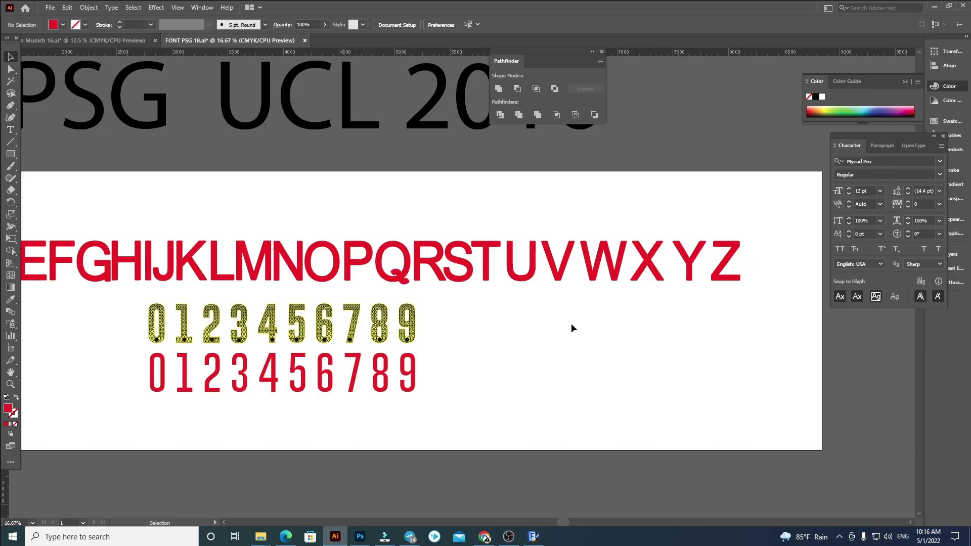
pyautogui.scroll(2, 156, 323)
pyautogui.press('v')
pyautogui.moveTo(91, 264); pyautogui.dragTo(695, 369)
pyautogui.press('a')
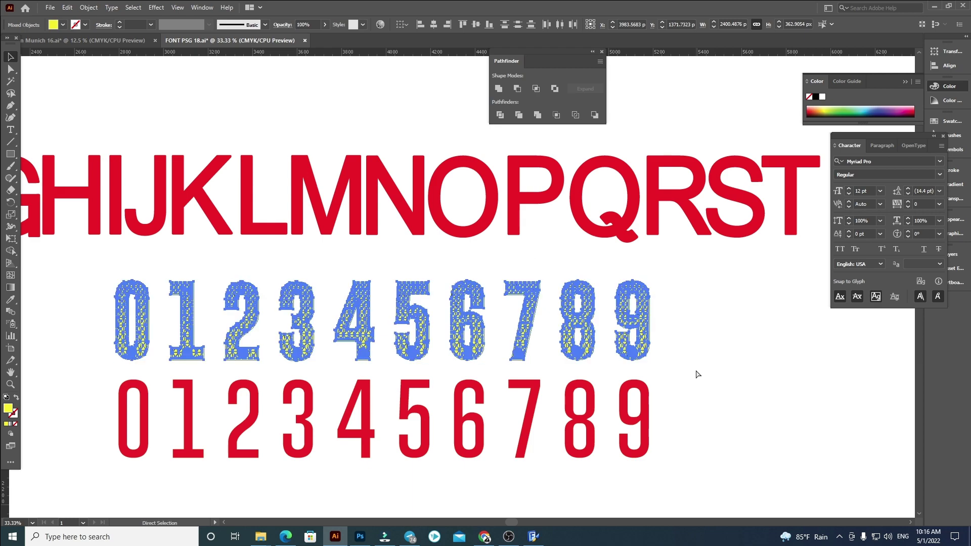
pyautogui.press('v')
# - Switch back to FontCreator, paste the patterned digits into the zero glyph, and set their position to X 60, Y 0
pyautogui.click(534, 536)
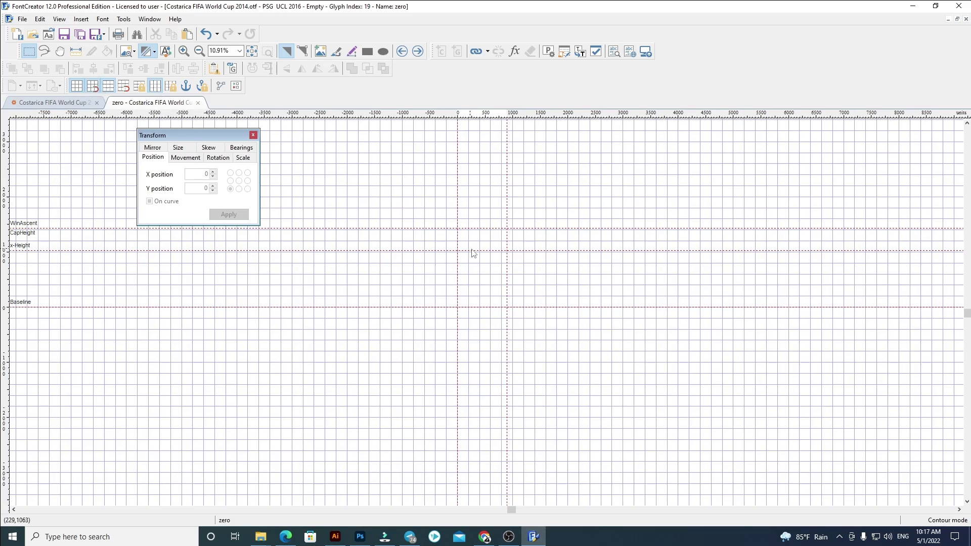
pyautogui.hotkey('ctrl', 'v')
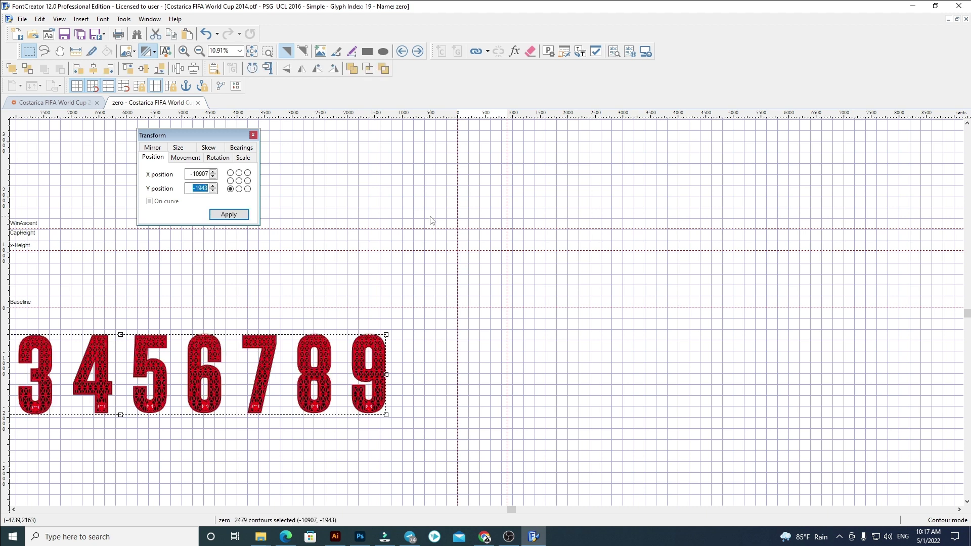
pyautogui.write('0')
pyautogui.press('Return')
pyautogui.hotkey('shift', 'Tab')
pyautogui.write('60')
pyautogui.press('Return')
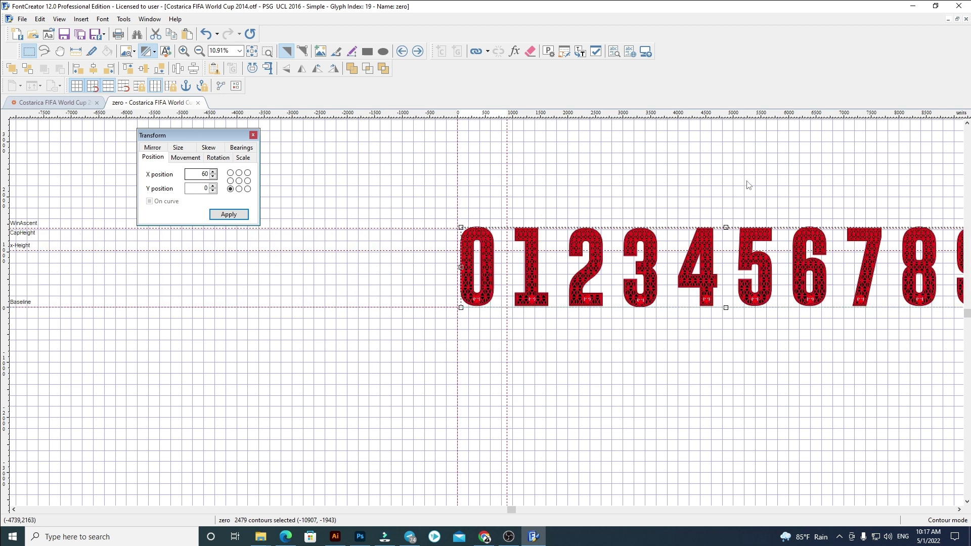
# - Reduce the zero glyph's advance width to about 700 units, just past the digit 0's right edge
pyautogui.click(573, 324)
pyautogui.scroll(4, 531, 276)
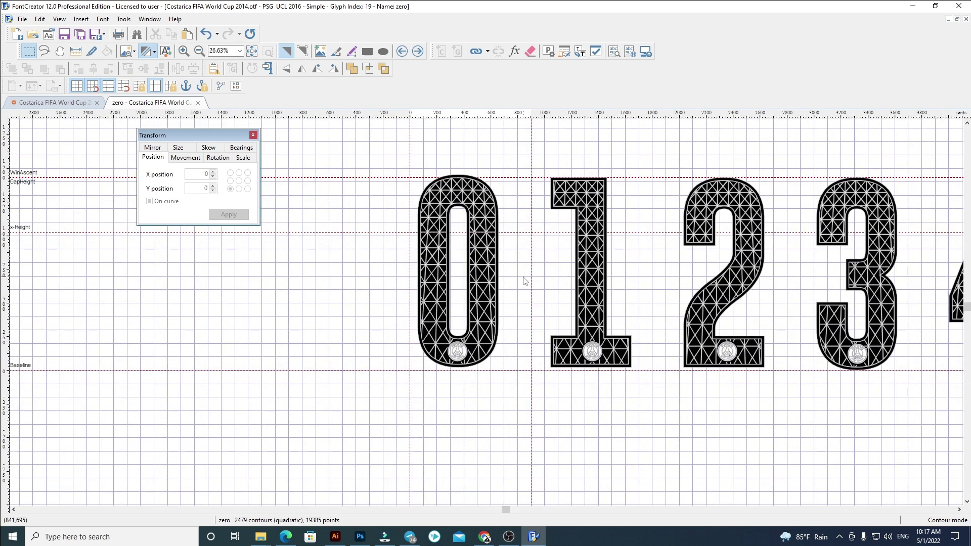
pyautogui.moveTo(530, 277); pyautogui.dragTo(504, 276)
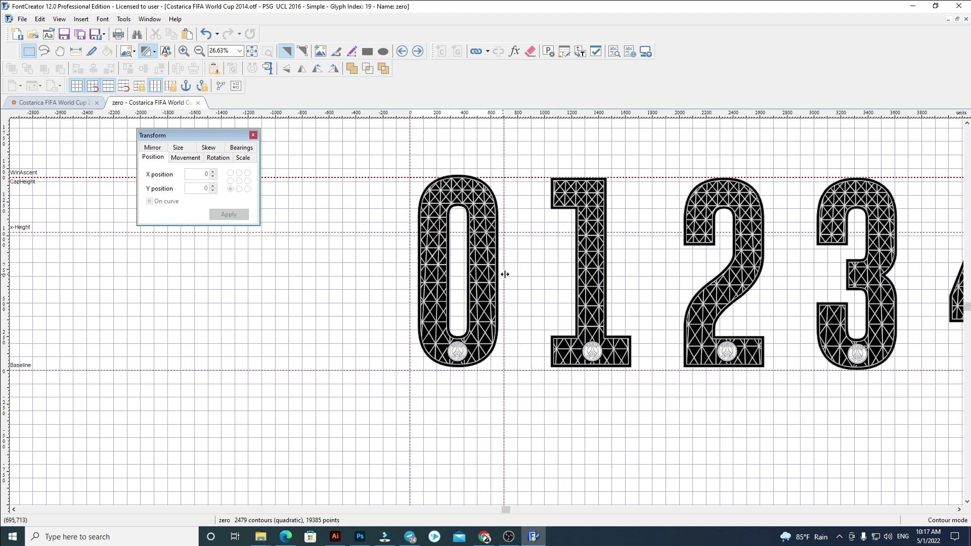
# - Try to cut the digits 1 to 9 out of the zero glyph and undo the removal
pyautogui.scroll(-1, 242, 306)
pyautogui.scroll(-1, 243, 306)
pyautogui.scroll(-1, 646, 397)
pyautogui.moveTo(906, 424); pyautogui.dragTo(249, 246)
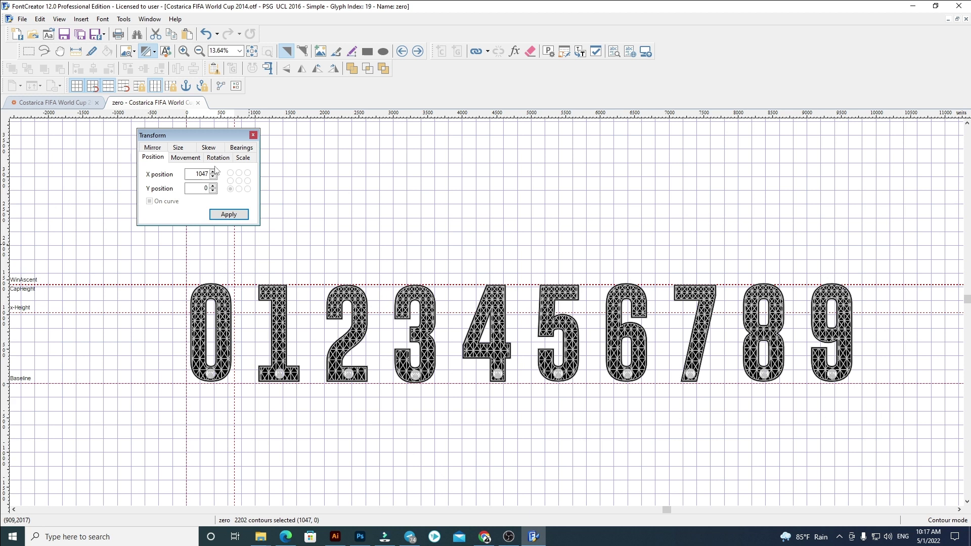
pyautogui.press('Delete')
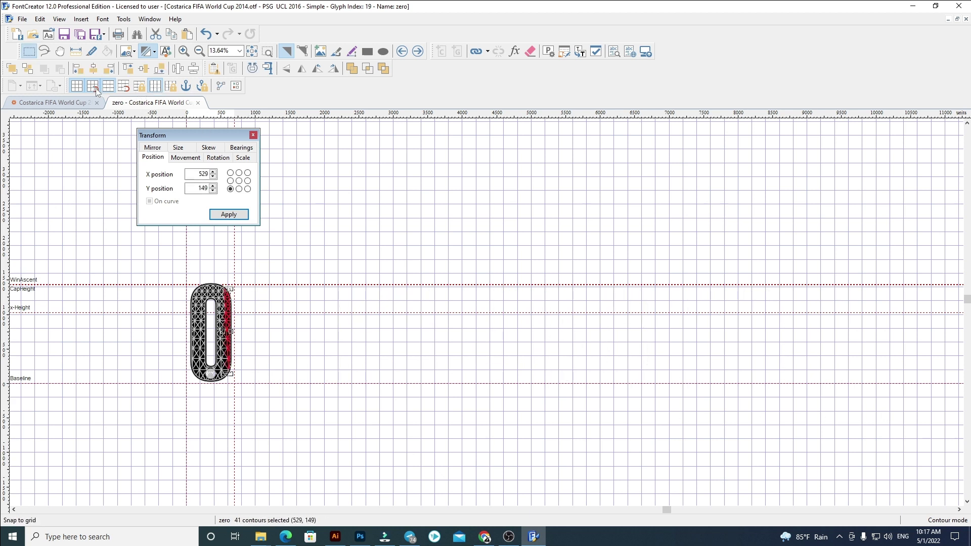
pyautogui.hotkey('ctrl', 'z')
pyautogui.click(278, 268)
pyautogui.click(706, 439)
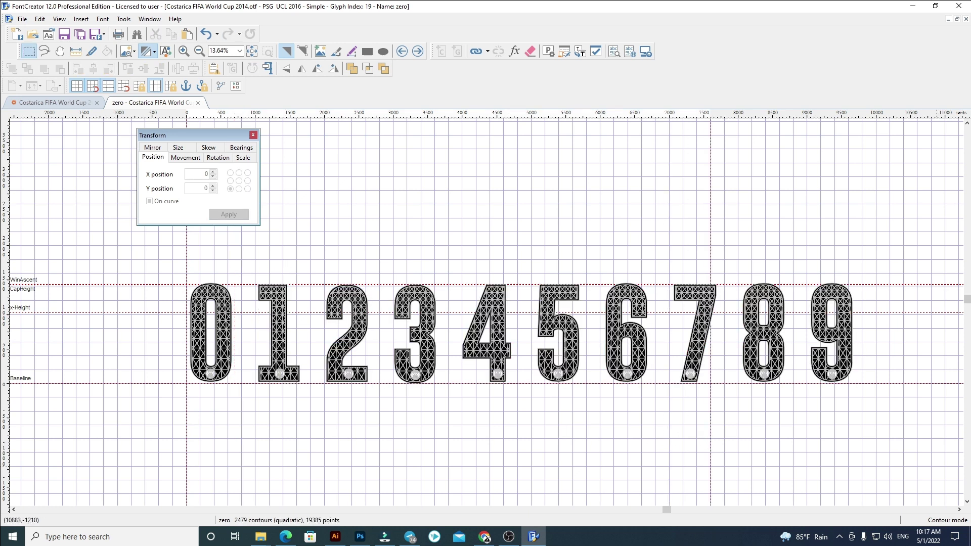
# - Cut the digits 1 to 9 out of the zero glyph, leaving only the patterned 0
pyautogui.moveTo(943, 455); pyautogui.dragTo(240, 249)
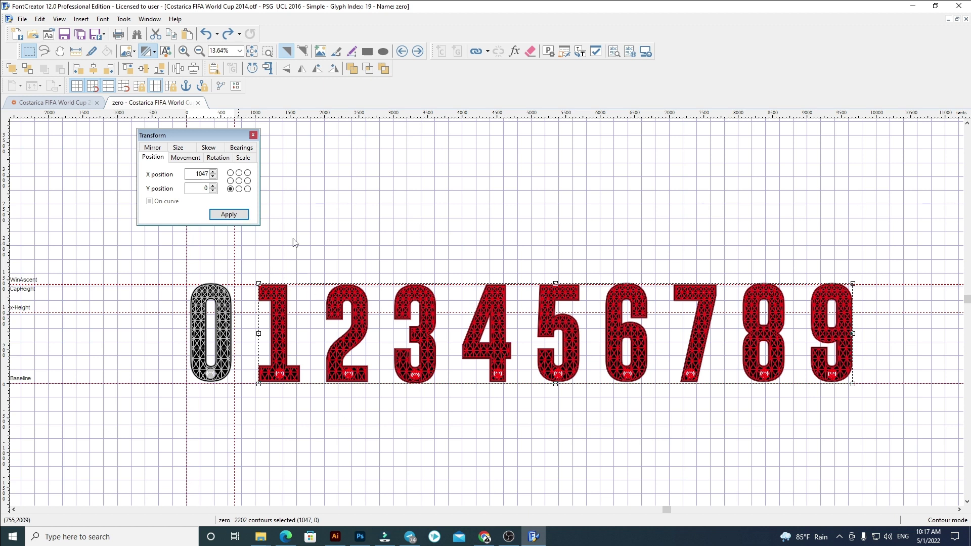
pyautogui.press('Delete')
pyautogui.scroll(5, 305, 294)
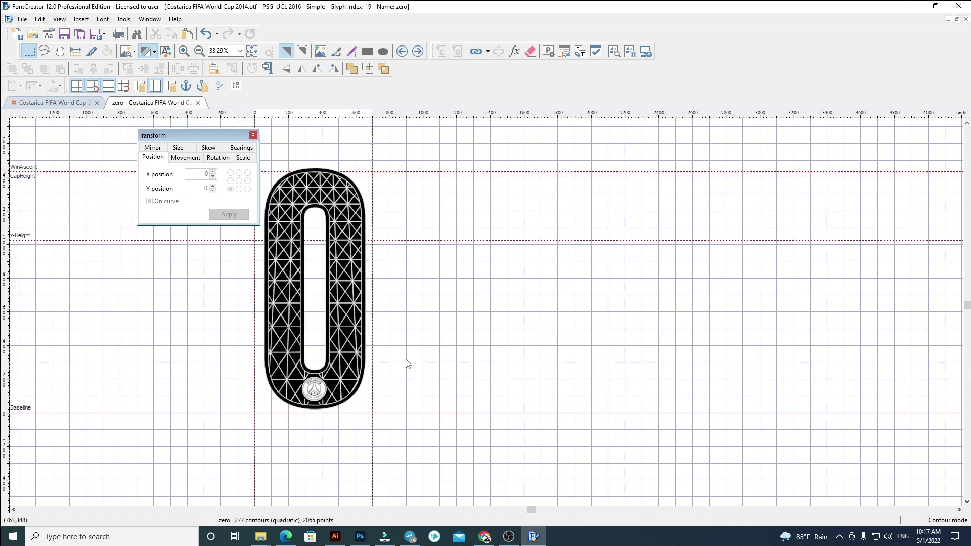
# - Go to the one glyph, replace its old outline with the cut digits 1 to 9, and set their X position to 60
pyautogui.click(418, 52)
pyautogui.hotkey('ctrl', 'a')
pyautogui.press('Delete')
pyautogui.hotkey('ctrl', 'v')
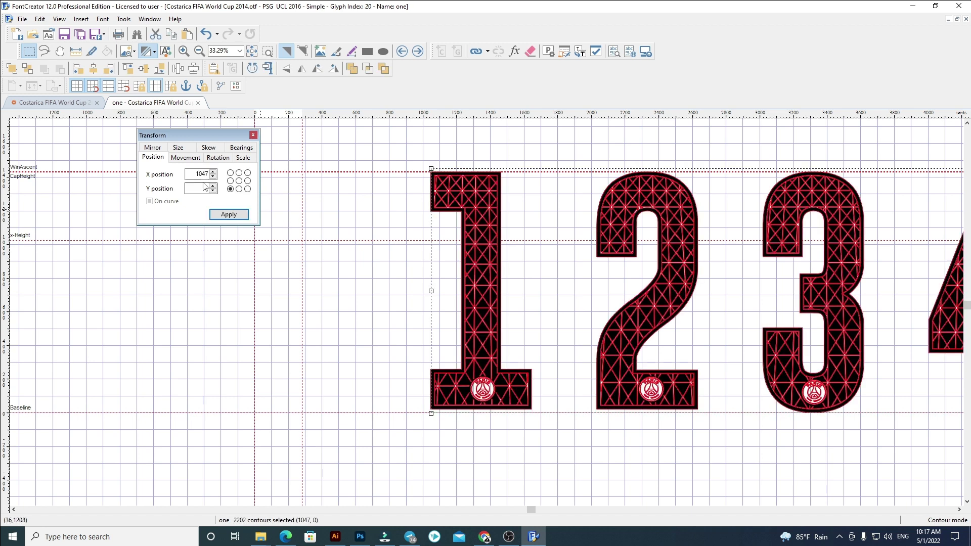
pyautogui.press('Return')
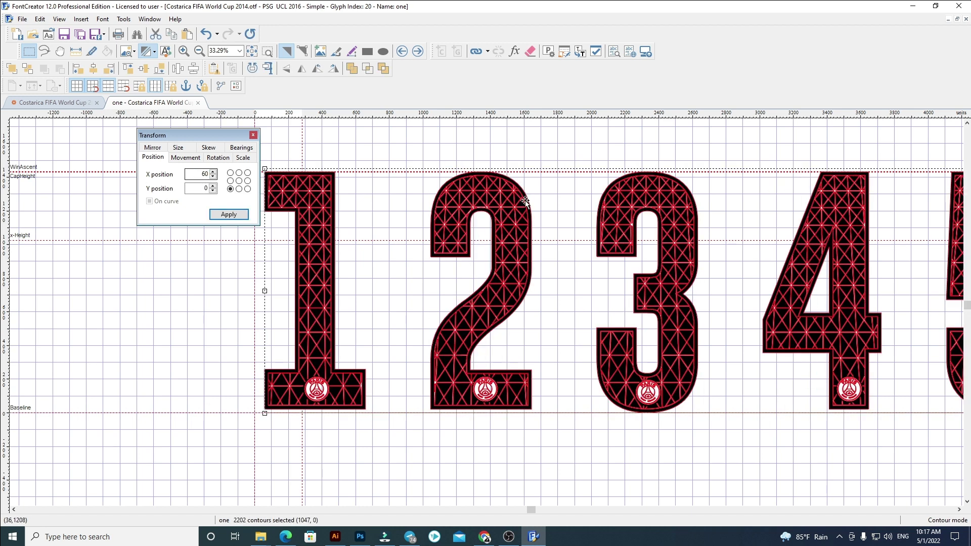
# - Extend the one glyph's advance width to the digit 1's right edge, about 660 units, and cut out the digits 2 to 9
pyautogui.click(299, 453)
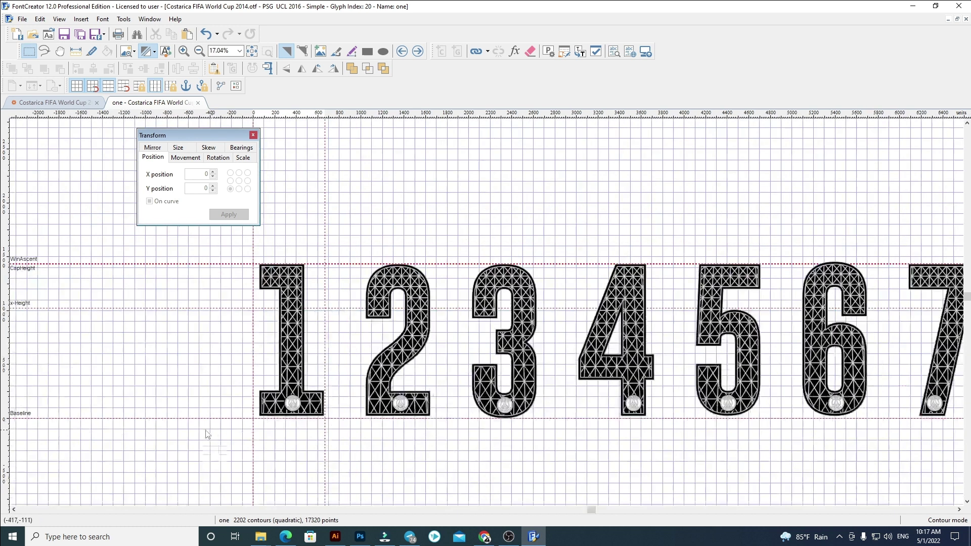
pyautogui.scroll(-3, 364, 448)
pyautogui.moveTo(807, 464); pyautogui.dragTo(275, 312)
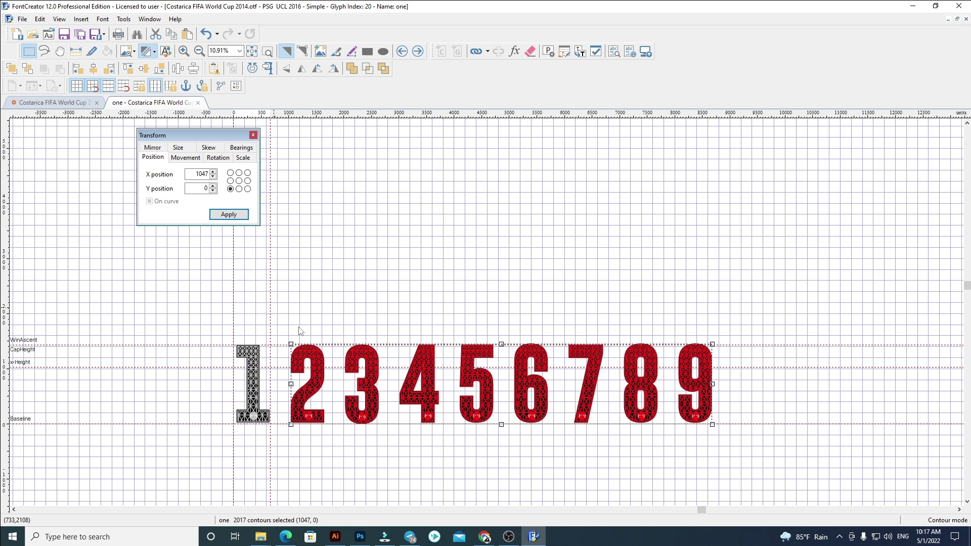
pyautogui.press('Delete')
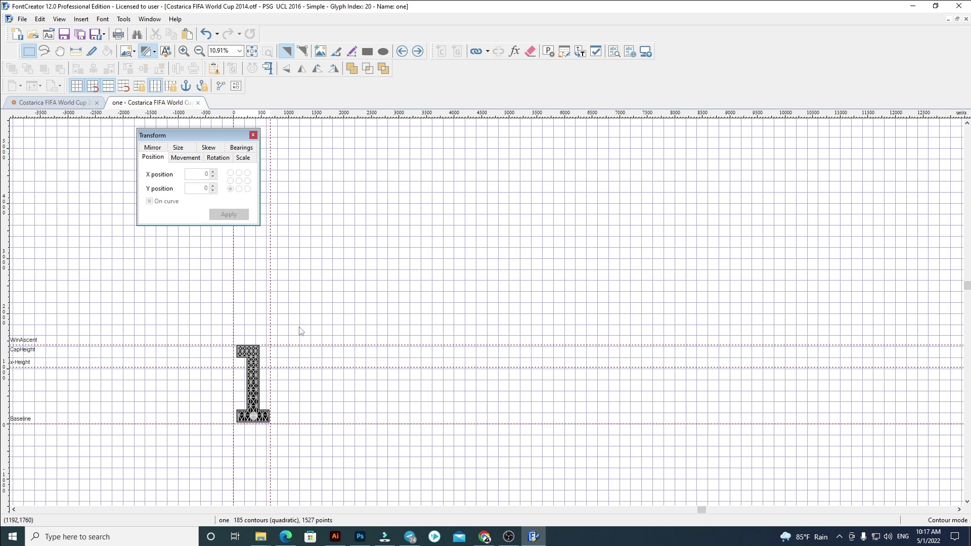
pyautogui.scroll(3, 222, 424)
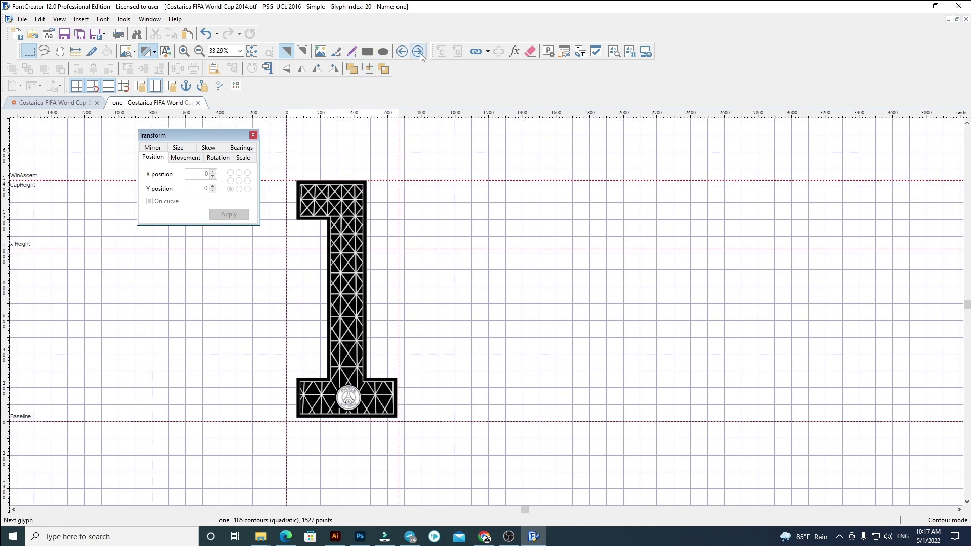
# - Go to the two glyph, replace its old outline with the cut digits 2 to 9, and set their X position to 60
pyautogui.hotkey('ctrl', 'Right')
pyautogui.hotkey('ctrl', 'a')
pyautogui.press('Delete')
pyautogui.hotkey('ctrl', 'v')
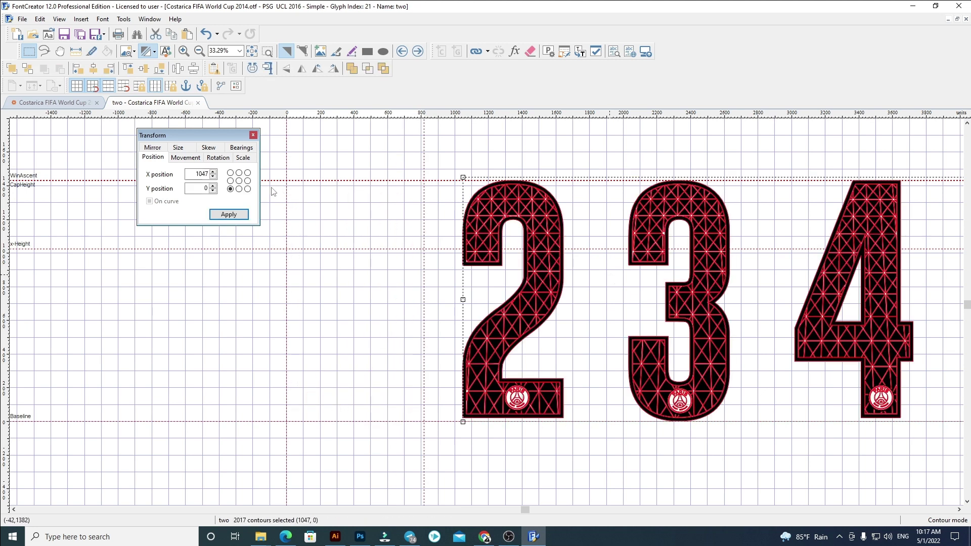
pyautogui.write('60')
pyautogui.press('Return')
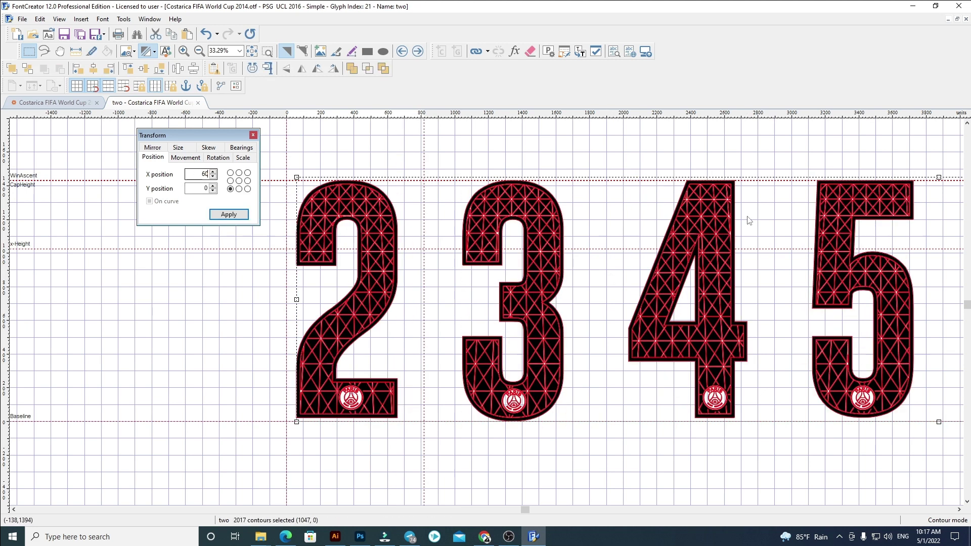
# - Reduce the two glyph's advance width to the digit 2's right edge, about 660 units, and cut out the digits 3 to 9
pyautogui.click(440, 423)
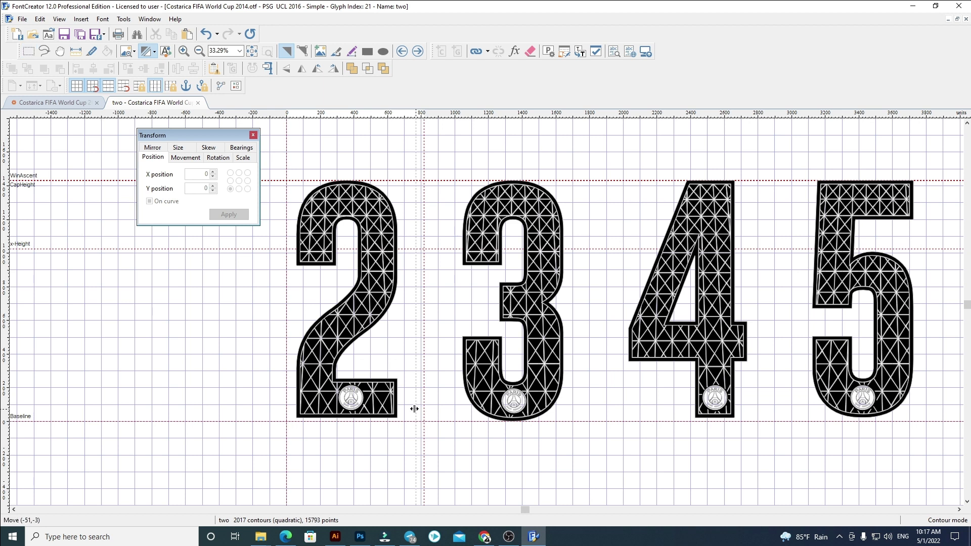
pyautogui.scroll(-3, 210, 420)
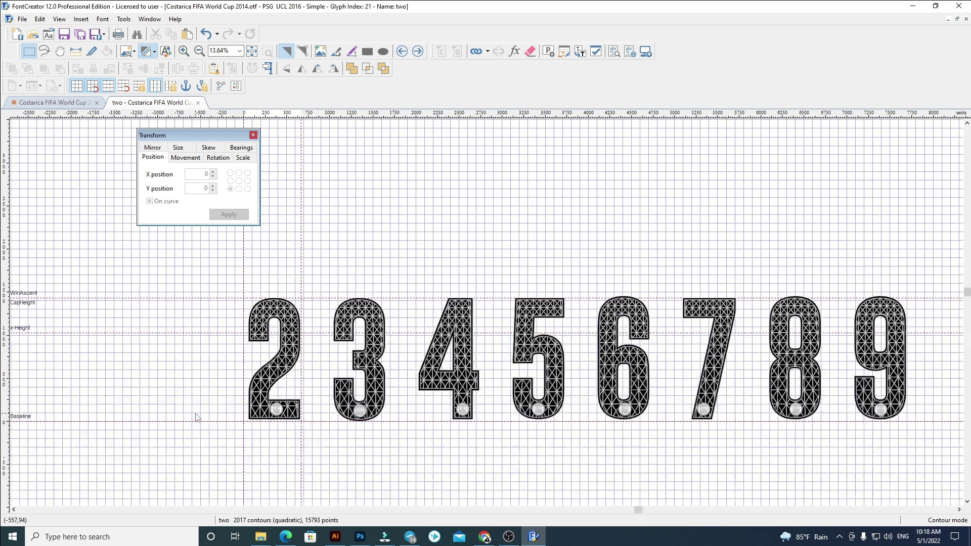
pyautogui.moveTo(847, 456); pyautogui.dragTo(273, 298)
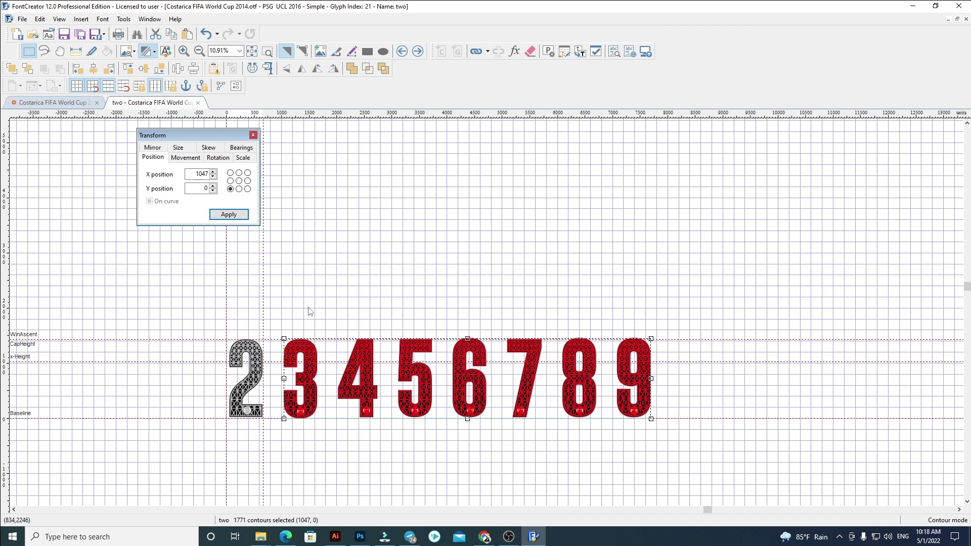
pyautogui.press('Delete')
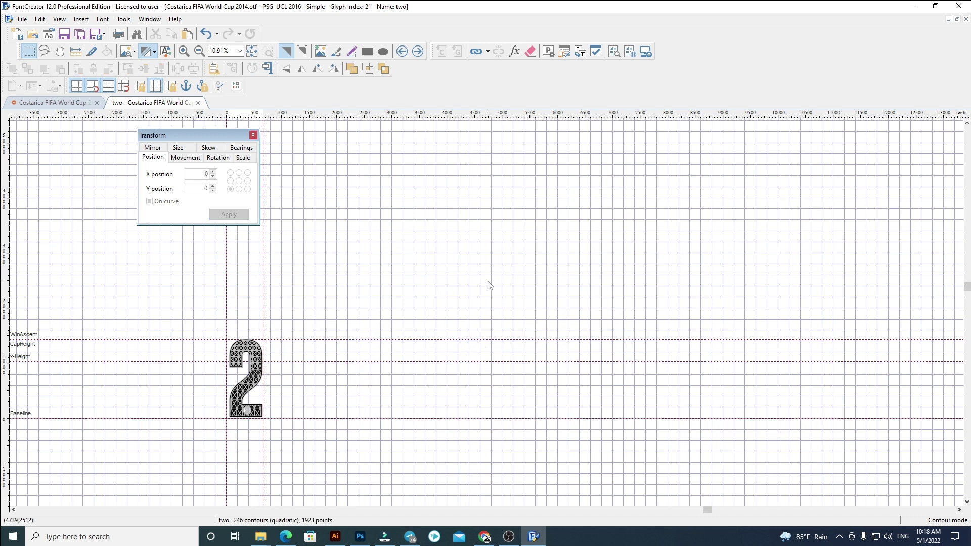
# - Go to the three glyph, replace its old outline with the cut digits 3 to 9, and set their X position to 60
pyautogui.click(418, 51)
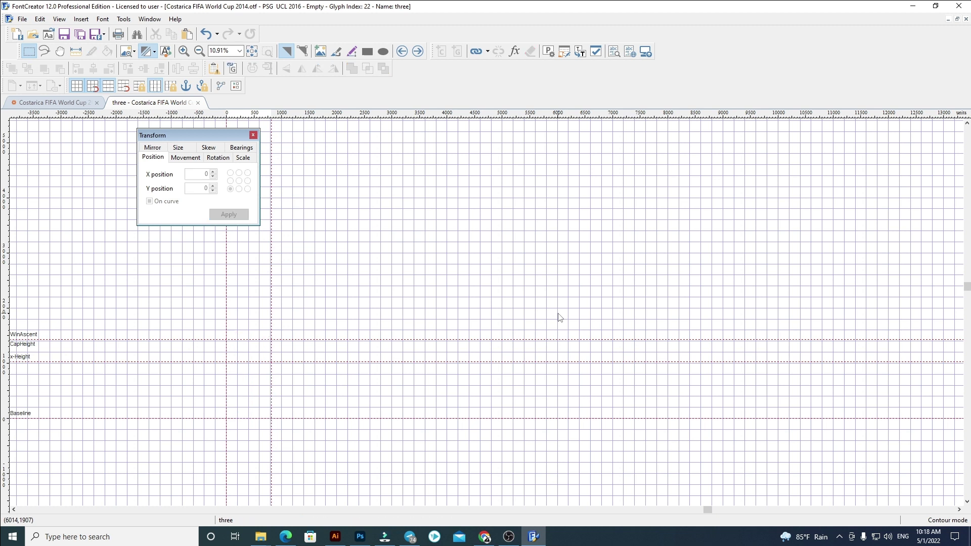
pyautogui.hotkey('ctrl', 'v')
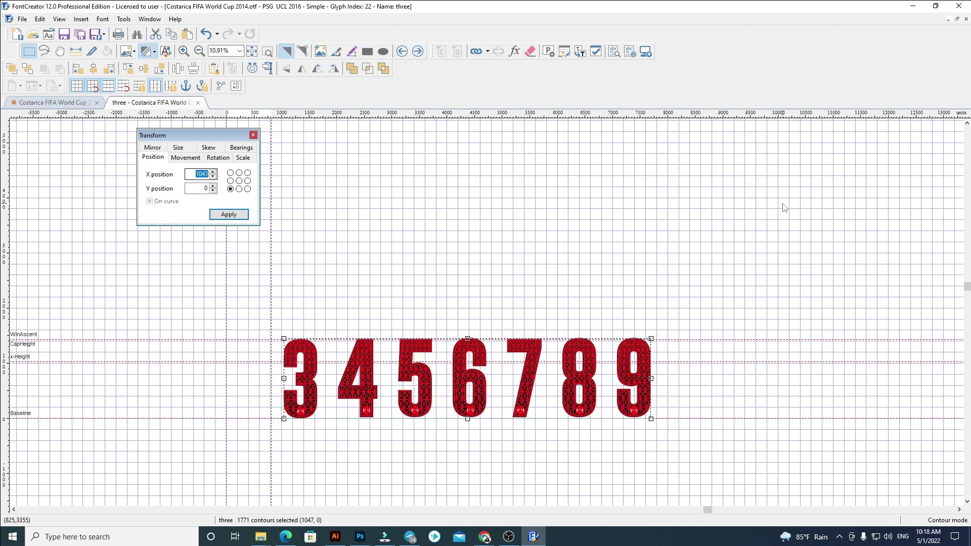
pyautogui.write('60')
pyautogui.press('Return')
pyautogui.click(590, 249)
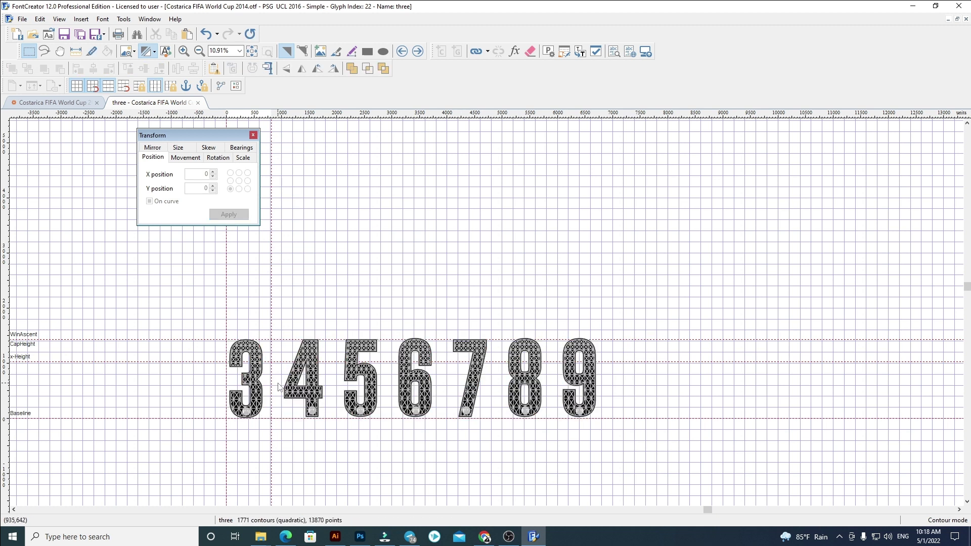
# - Reduce the three glyph's advance width to about 700 units, just past the digit 3's right edge
pyautogui.scroll(4, 280, 387)
pyautogui.moveTo(263, 378); pyautogui.dragTo(516, 295)
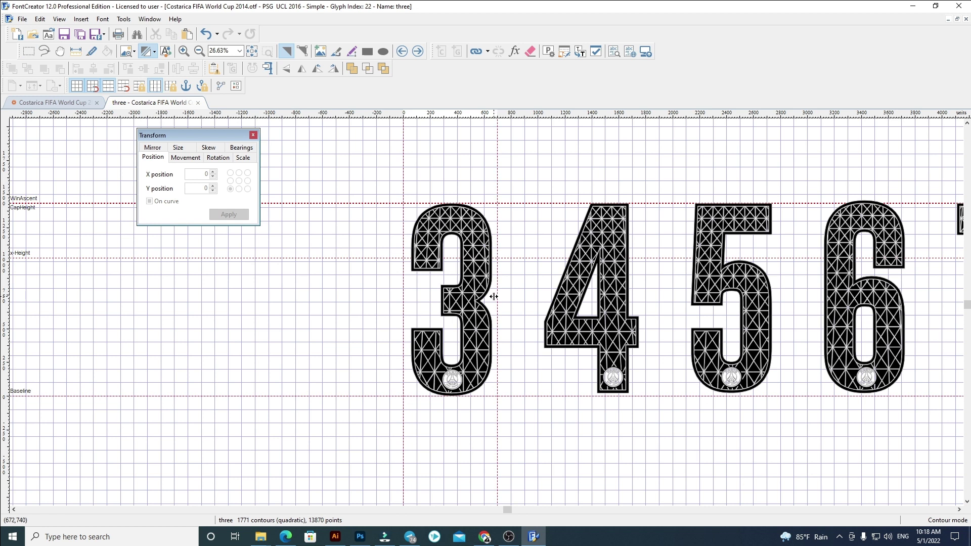
pyautogui.moveTo(563, 173); pyautogui.dragTo(478, 204)
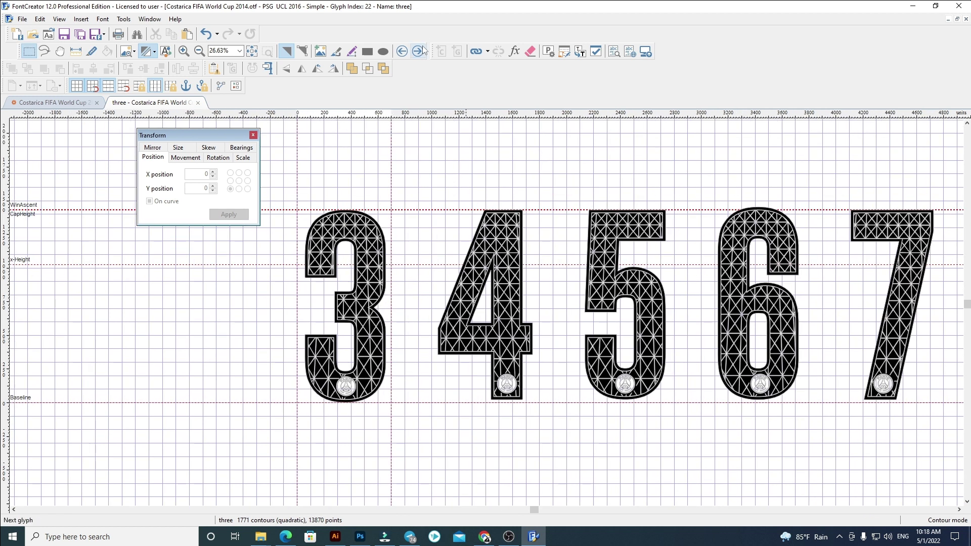
# - Go to the four glyph, delete its old outline, and undo a trial paste of the digits 3 to 9
pyautogui.hotkey('ctrl', 'Right')
pyautogui.hotkey('ctrl', 'a')
pyautogui.press('Delete')
pyautogui.hotkey('ctrl', 'v')
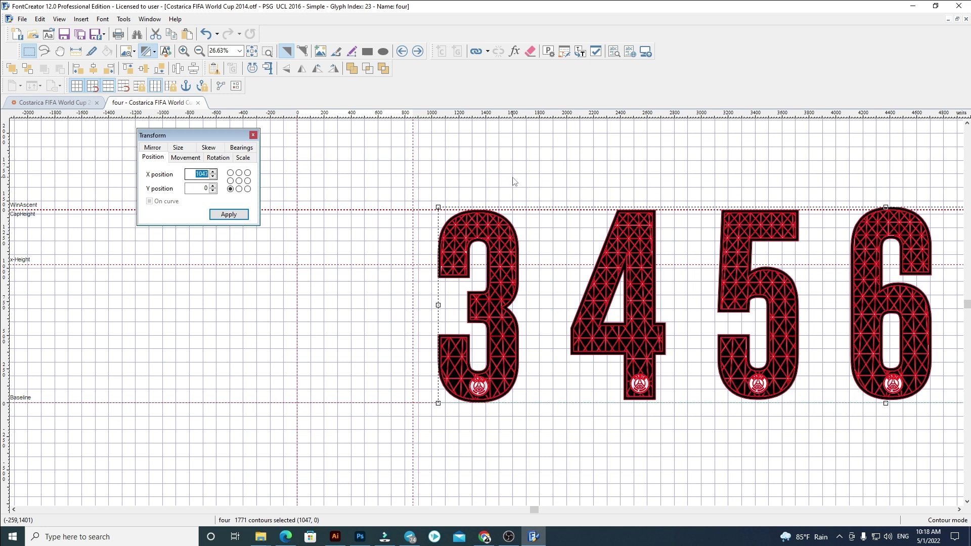
pyautogui.hotkey('ctrl', 'z')
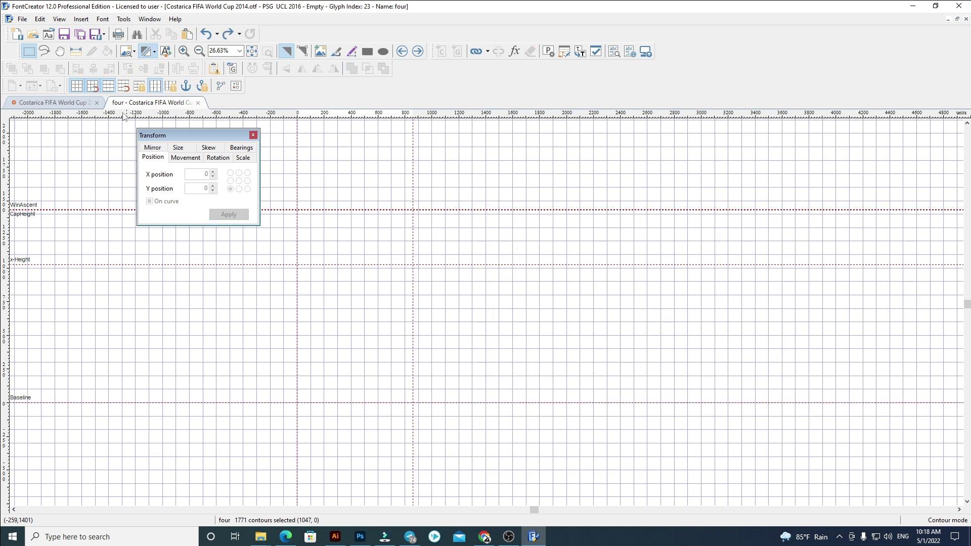
# - Return to the three glyph and cut out the digits 4 to 9, leaving only the digit 3
pyautogui.click(50, 102)
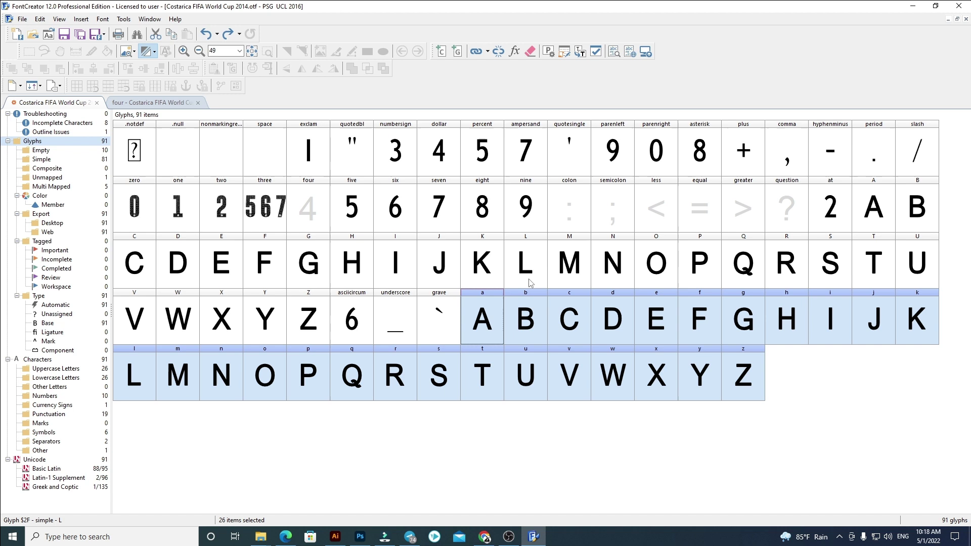
pyautogui.click(530, 283)
pyautogui.click(225, 215)
pyautogui.click(272, 215)
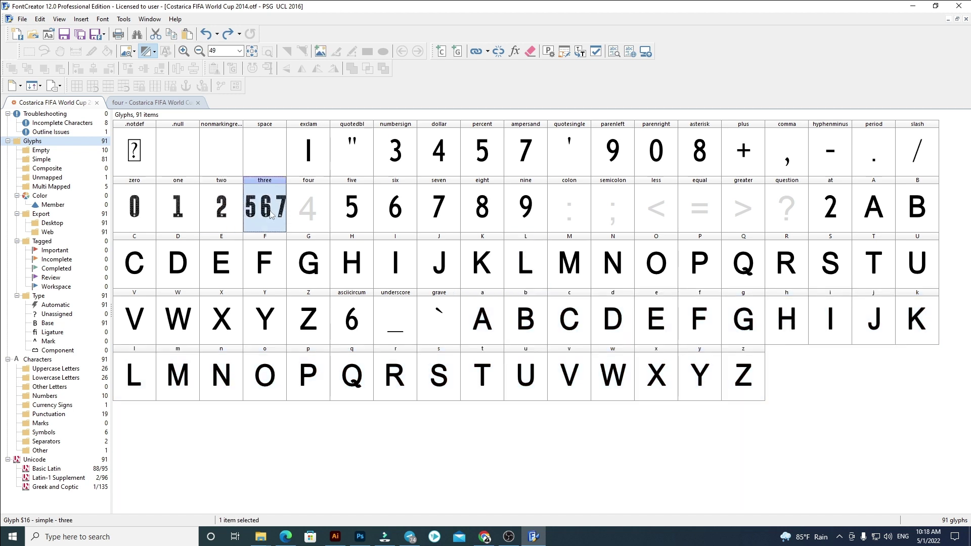
pyautogui.doubleClick(272, 215)
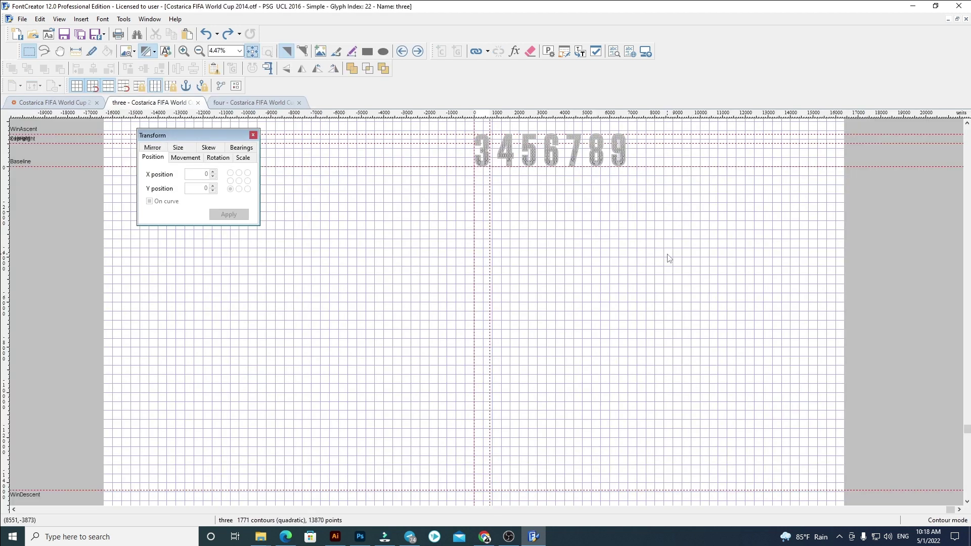
pyautogui.scroll(3, 572, 136)
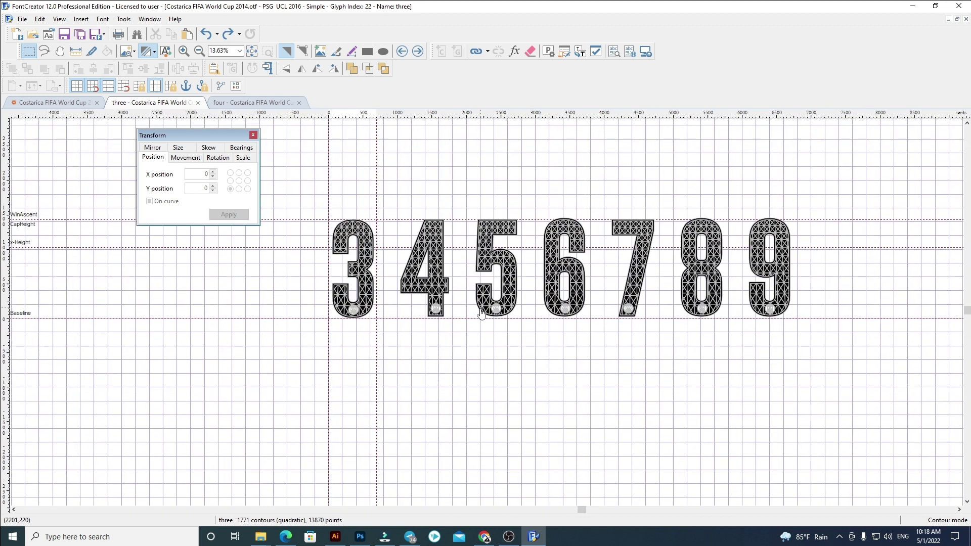
pyautogui.moveTo(927, 418); pyautogui.dragTo(387, 191)
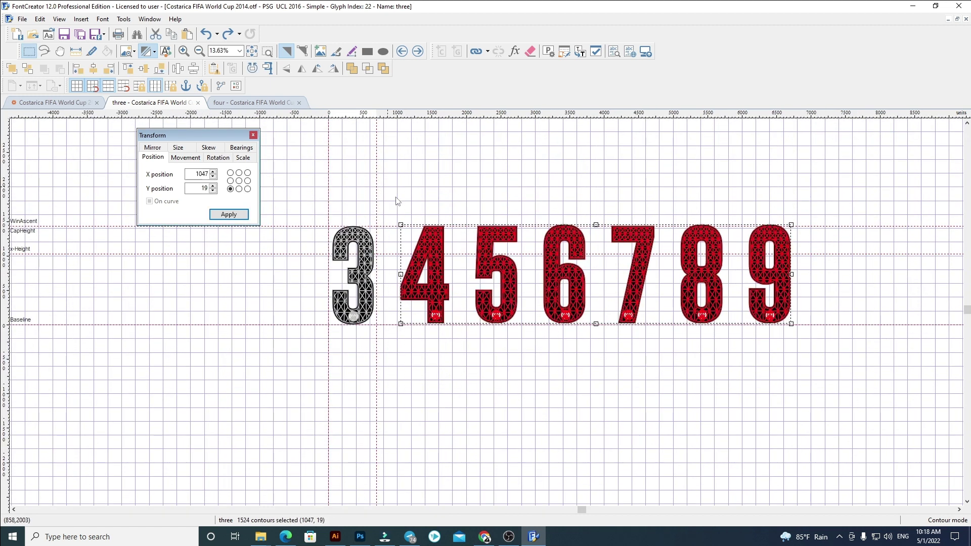
pyautogui.press('Delete')
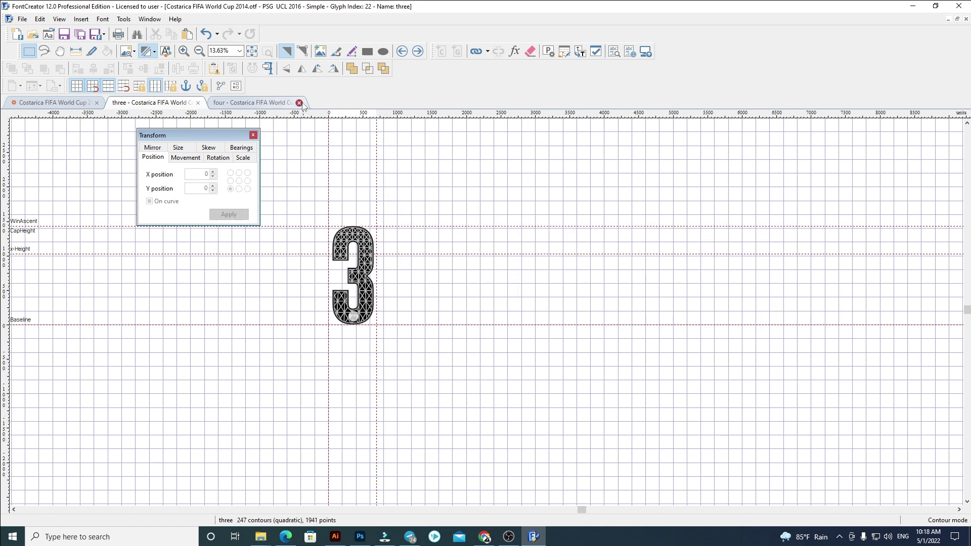
# - Go to the empty four glyph, paste the cut digits 4 to 9, and set their X position to 60
pyautogui.click(417, 52)
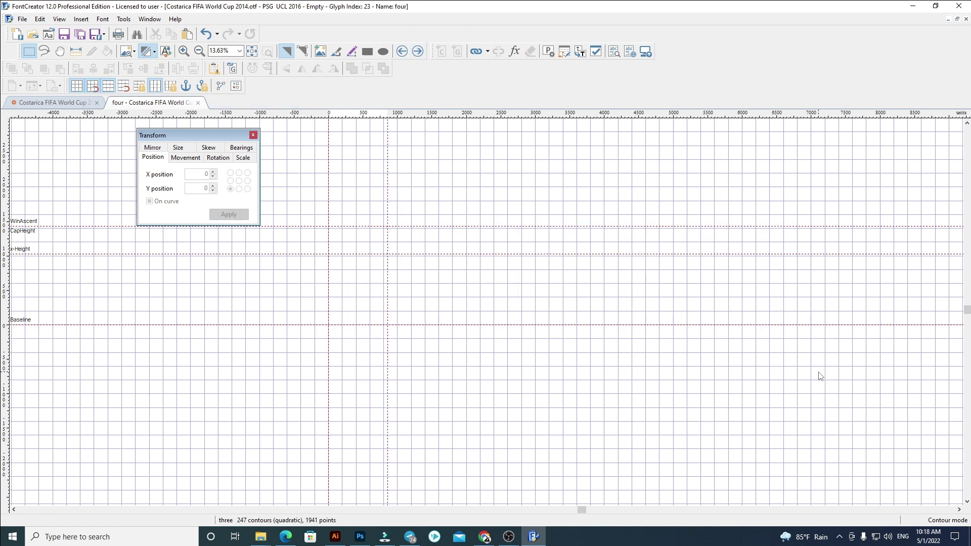
pyautogui.hotkey('ctrl', 'v')
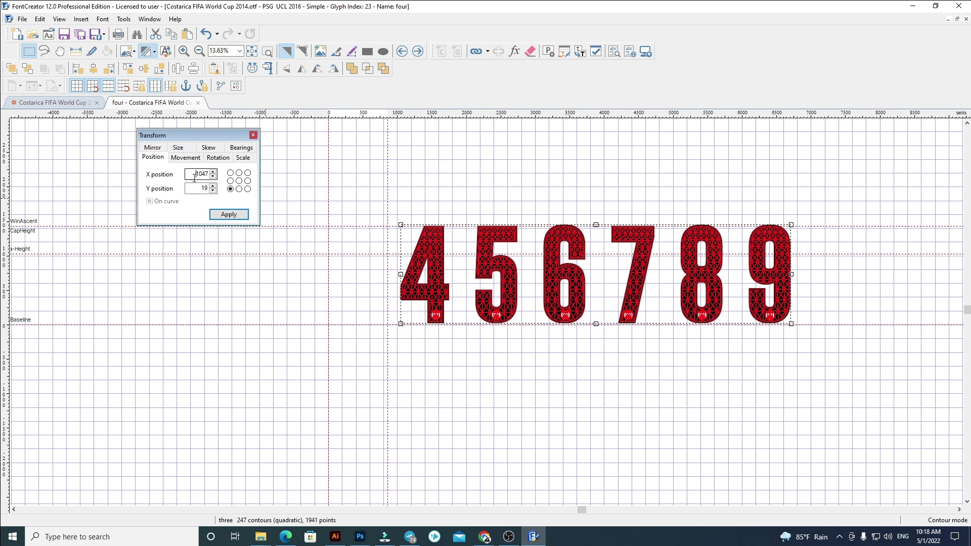
pyautogui.write('60')
pyautogui.press('Return')
pyautogui.click(469, 252)
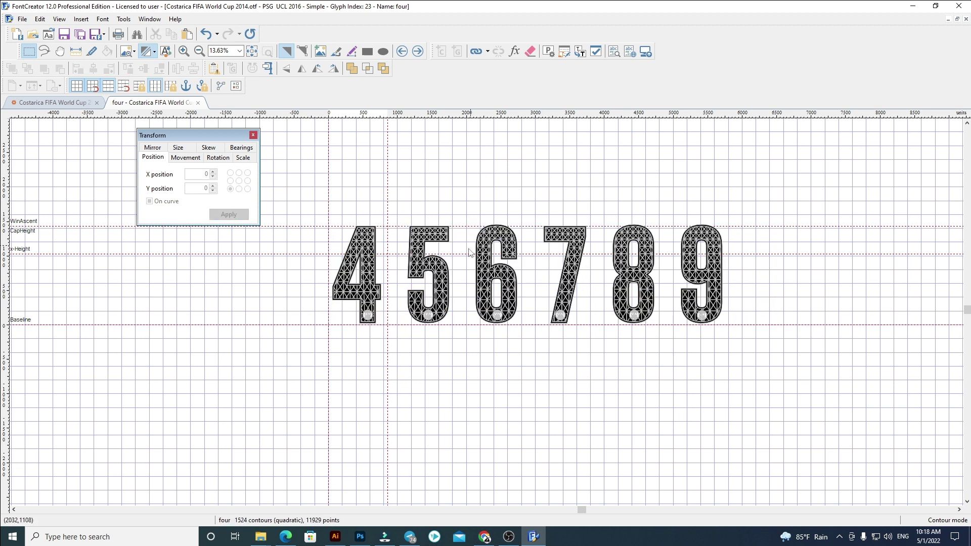
# - Reduce the four glyph's advance width to about 800 units and cut out the digits 5 to 9
pyautogui.moveTo(389, 316); pyautogui.dragTo(384, 316)
pyautogui.press('Tab')
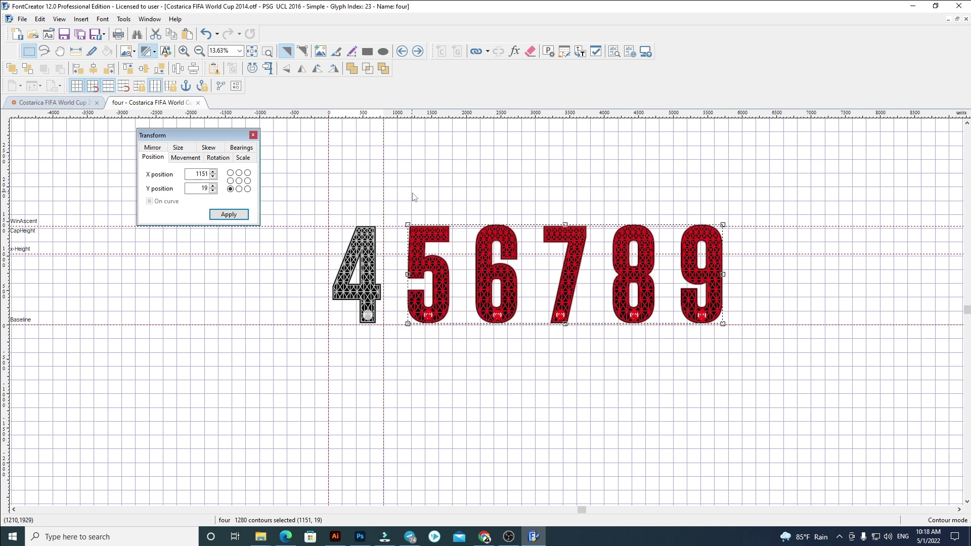
pyautogui.press('Delete')
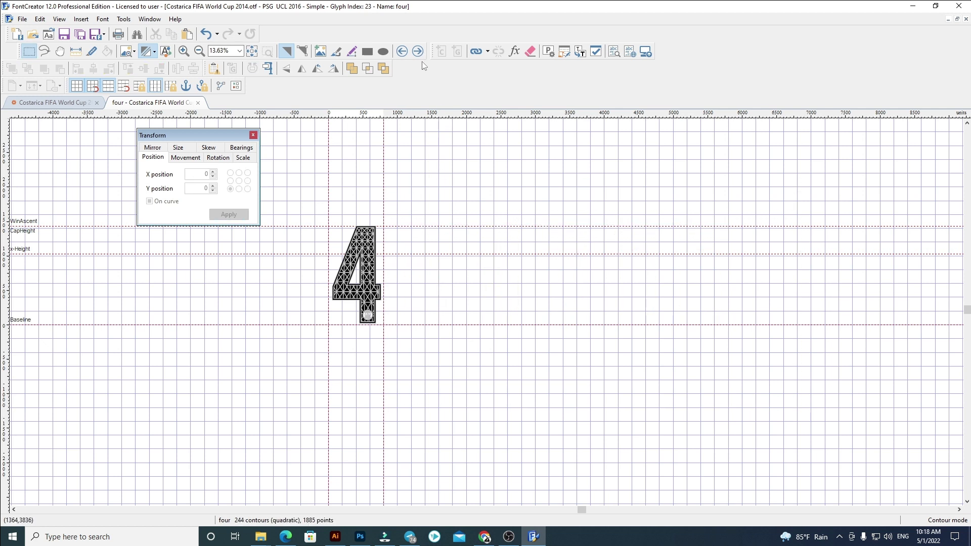
# - Go to the five glyph, replace its old outline with the cut digits 5 to 9, and set their X position to 60
pyautogui.click(418, 51)
pyautogui.press('Tab')
pyautogui.press('Delete')
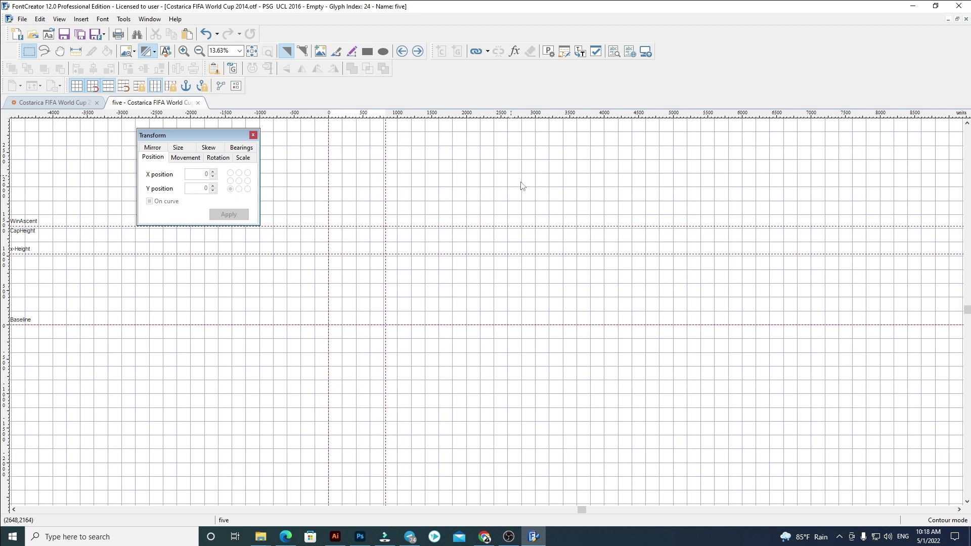
pyautogui.hotkey('ctrl', 'v')
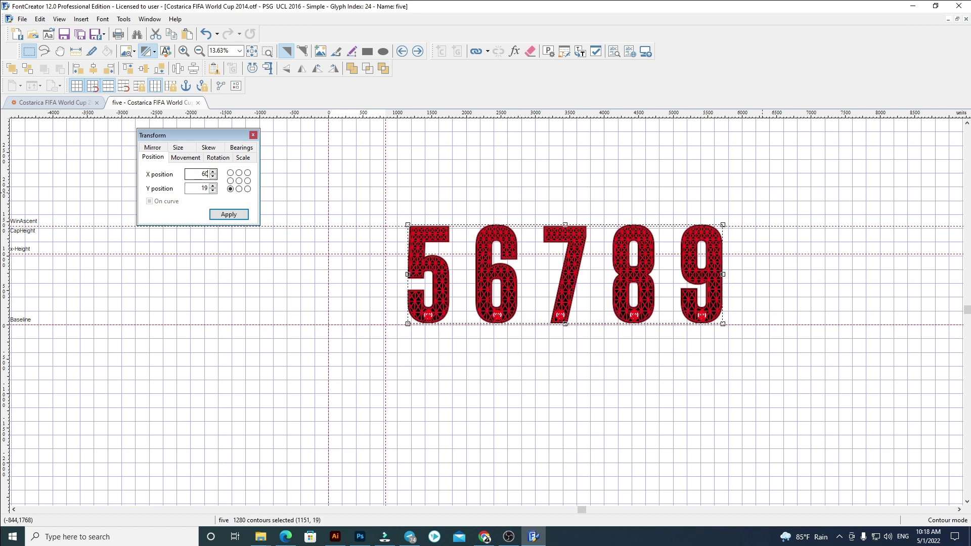
pyautogui.click(206, 174)
pyautogui.write('60')
pyautogui.press('Return')
pyautogui.click(768, 198)
# - Reduce the five glyph's advance width to about 700 units and cut out the digits 6 to 9
pyautogui.scroll(2, 385, 283)
pyautogui.moveTo(389, 305); pyautogui.dragTo(367, 302)
pyautogui.scroll(-2, 367, 302)
pyautogui.moveTo(819, 404); pyautogui.dragTo(396, 215)
pyautogui.hotkey('ctrl', 'x')
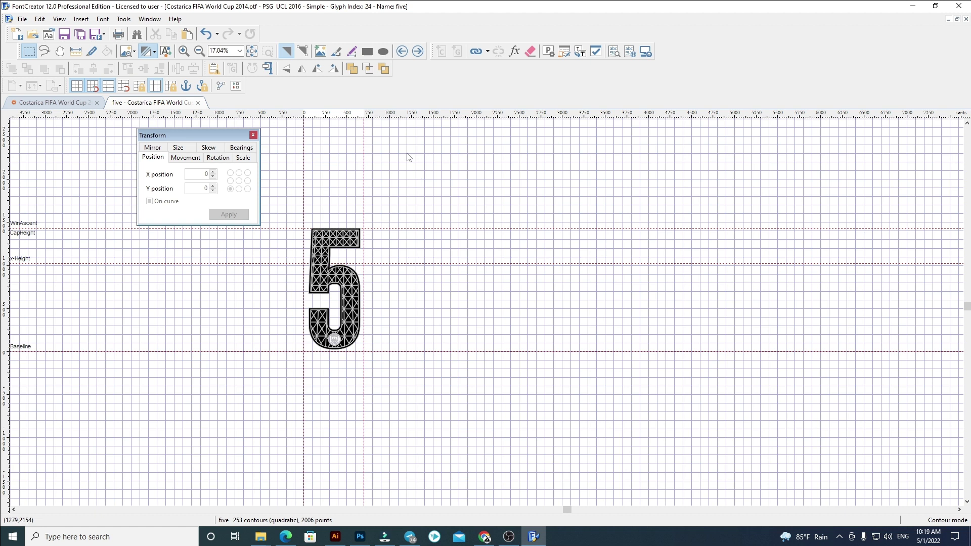
# - Go to the six glyph, replace its old outline with the cut digits 6 to 9, and set their X position to 60
pyautogui.click(418, 51)
pyautogui.hotkey('ctrl', 'a')
pyautogui.press('Delete')
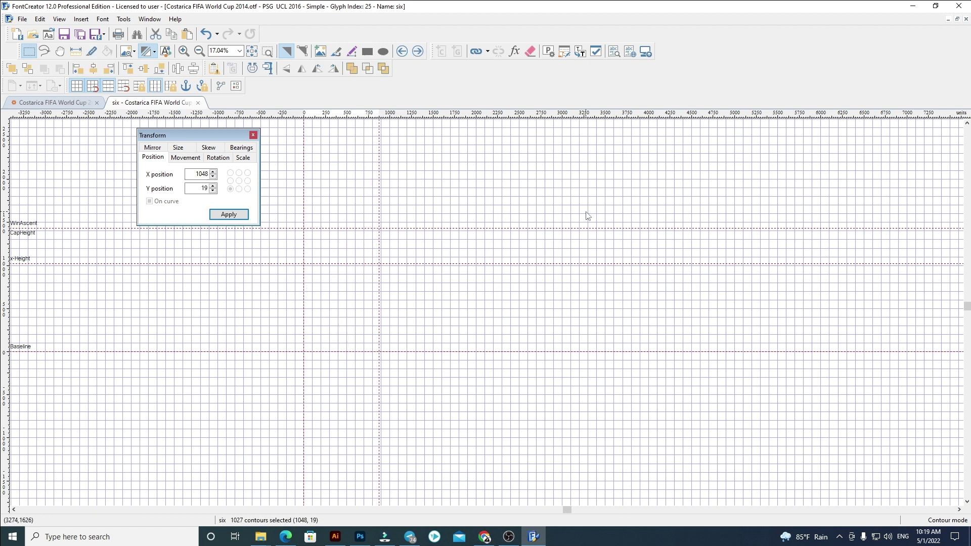
pyautogui.hotkey('ctrl', 'v')
pyautogui.click(199, 174)
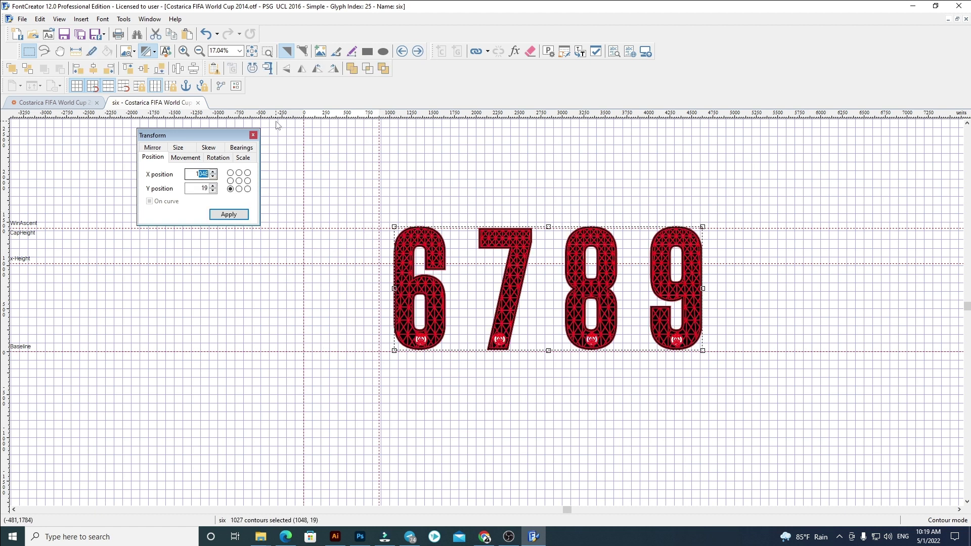
pyautogui.write('60')
pyautogui.press('Return')
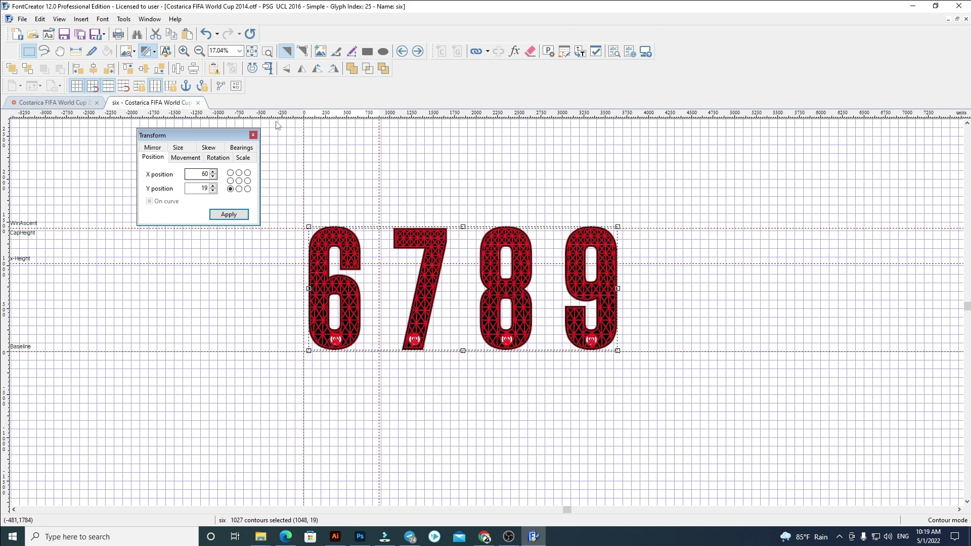
pyautogui.press('Escape')
# - Reduce the six glyph's advance width to about 700 units and cut out the digits 7 to 9
pyautogui.scroll(1, 2, 259)
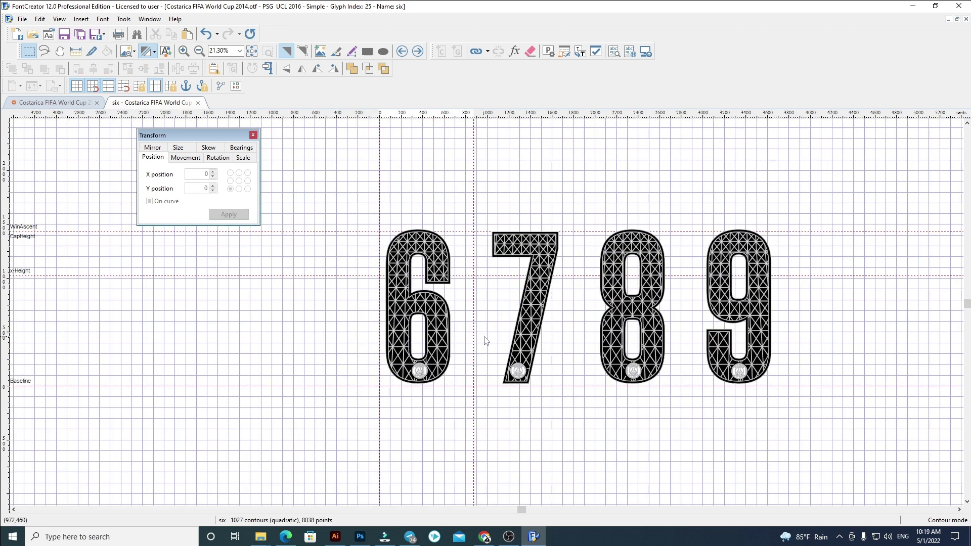
pyautogui.scroll(2, 485, 340)
pyautogui.moveTo(433, 341); pyautogui.dragTo(433, 341)
pyautogui.scroll(-4, 210, 318)
pyautogui.moveTo(704, 441); pyautogui.dragTo(307, 231)
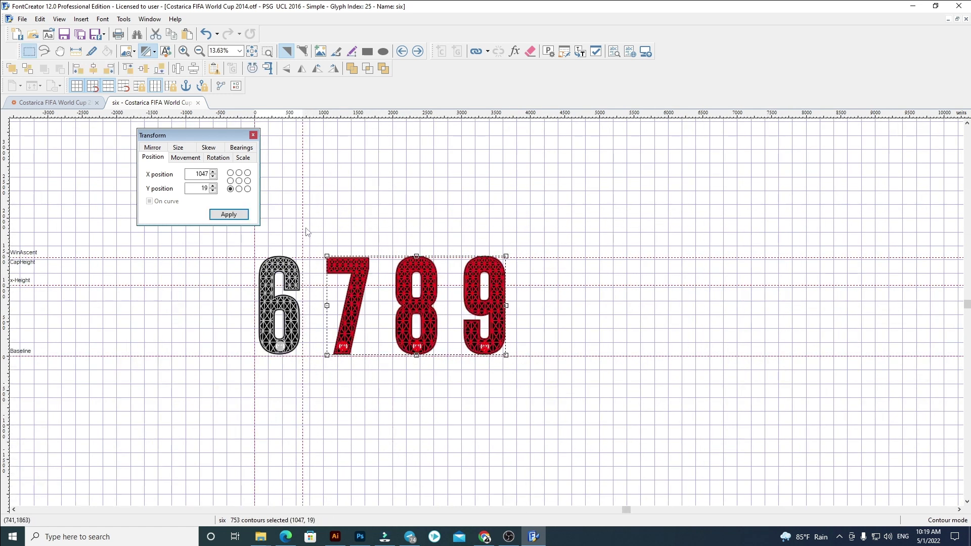
pyautogui.press('Delete')
# - Go to the seven glyph, replace its old outline with the cut digits 7 to 9, and set their X position to 60
pyautogui.click(418, 51)
pyautogui.hotkey('ctrl', 'a')
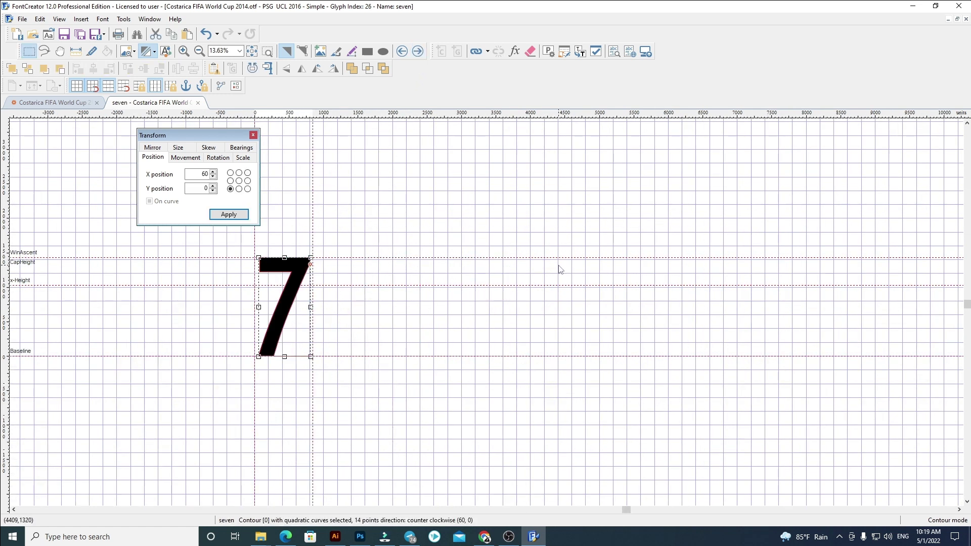
pyautogui.press('Delete')
pyautogui.hotkey('ctrl', 'v')
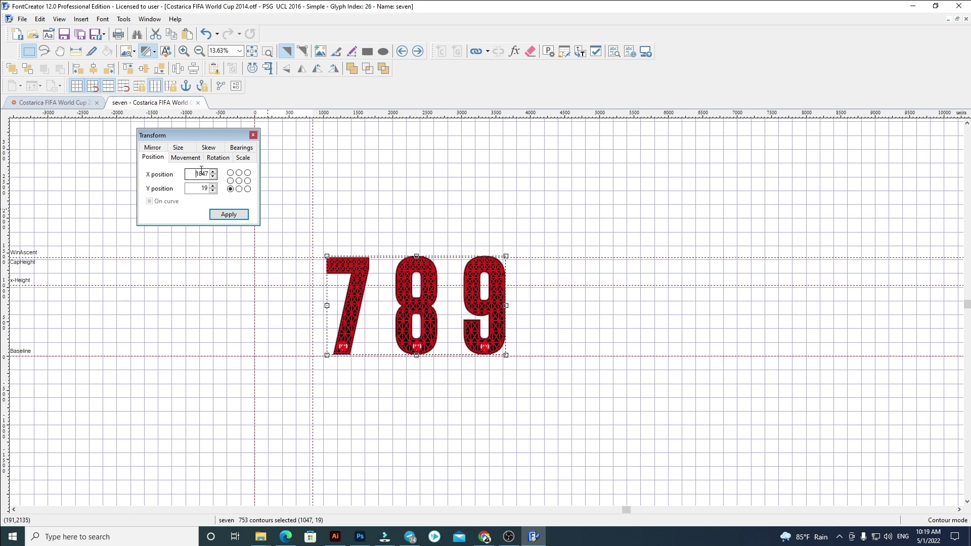
pyautogui.write('60')
pyautogui.press('Return')
pyautogui.click(493, 191)
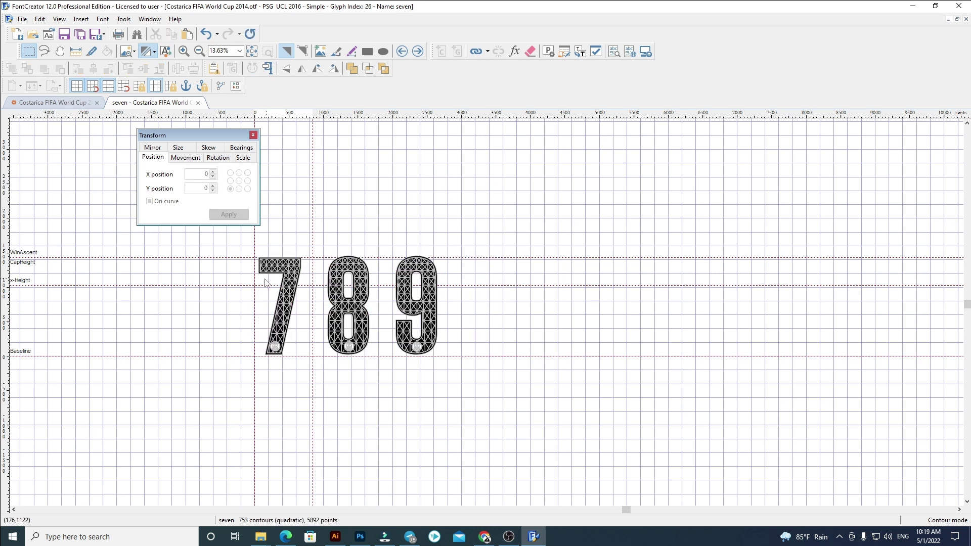
# - Reduce the seven glyph's advance width to about 700 units and cut out the digits 8 and 9
pyautogui.scroll(5, 409, 289)
pyautogui.moveTo(412, 279); pyautogui.dragTo(378, 277)
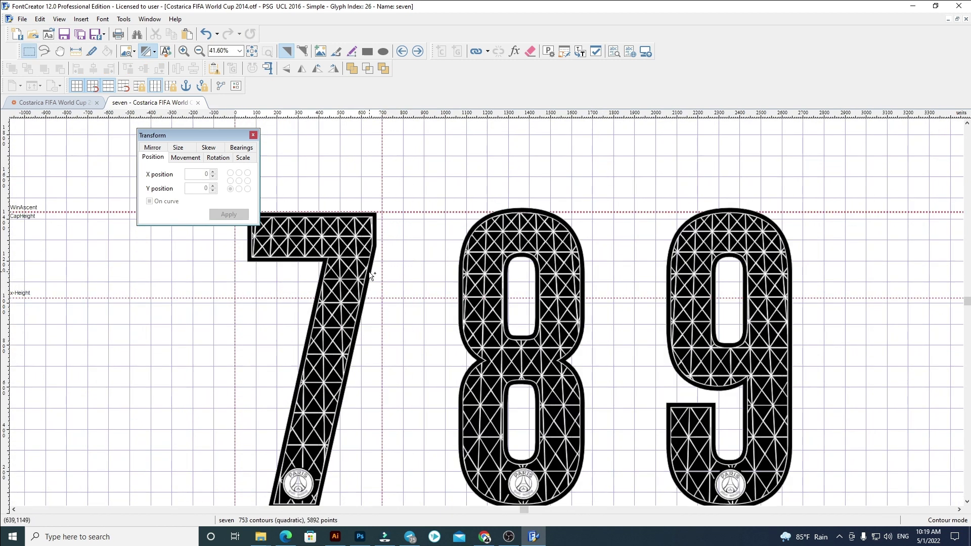
pyautogui.scroll(-2, 369, 278)
pyautogui.moveTo(751, 451); pyautogui.dragTo(387, 205)
pyautogui.press('Delete')
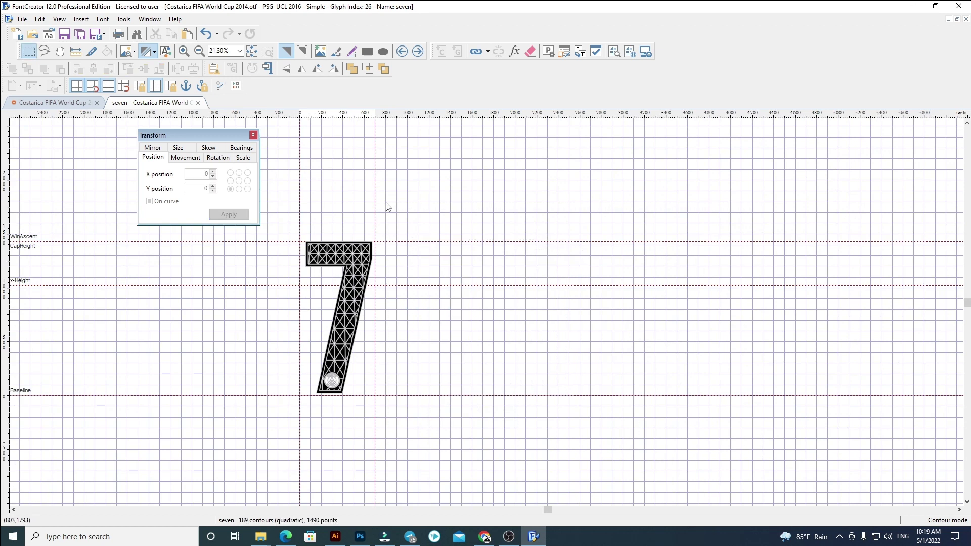
# - Close the seven glyph, open the eight glyph, replace its outline with the cut digits 8 and 9, and set their X position to 60
pyautogui.click(197, 103)
pyautogui.click(434, 209)
pyautogui.click(483, 205)
pyautogui.doubleClick(483, 205)
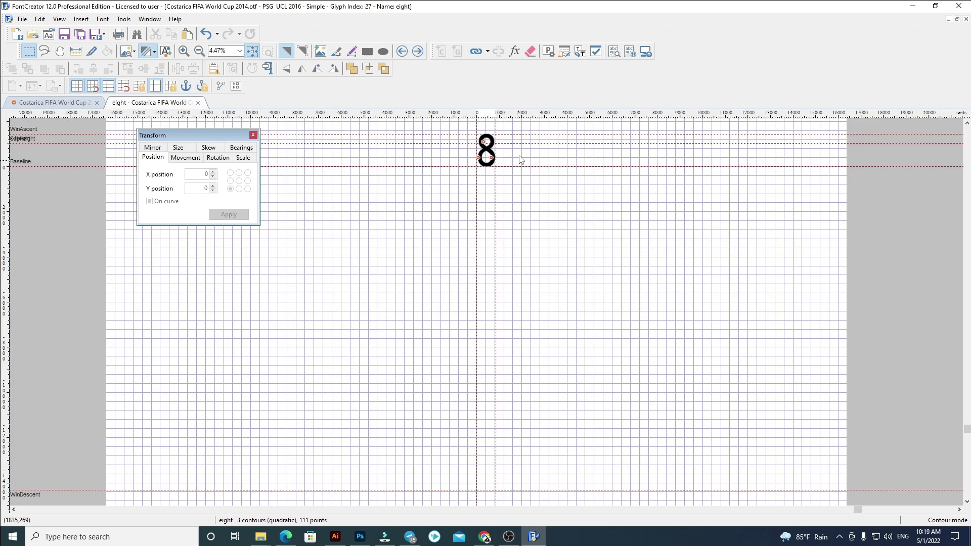
pyautogui.hotkey('ctrl', 'a')
pyautogui.press('Delete')
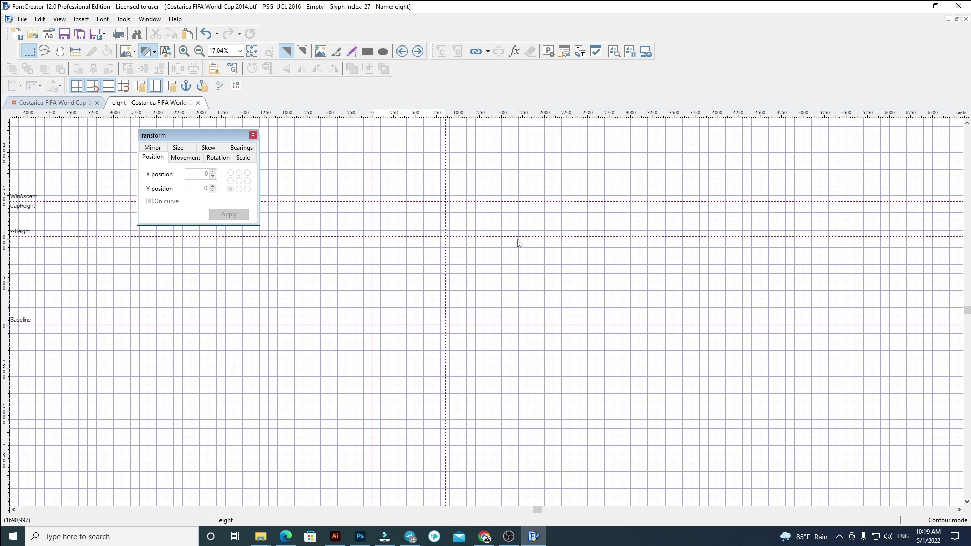
pyautogui.hotkey('ctrl', 'v')
pyautogui.doubleClick(199, 174)
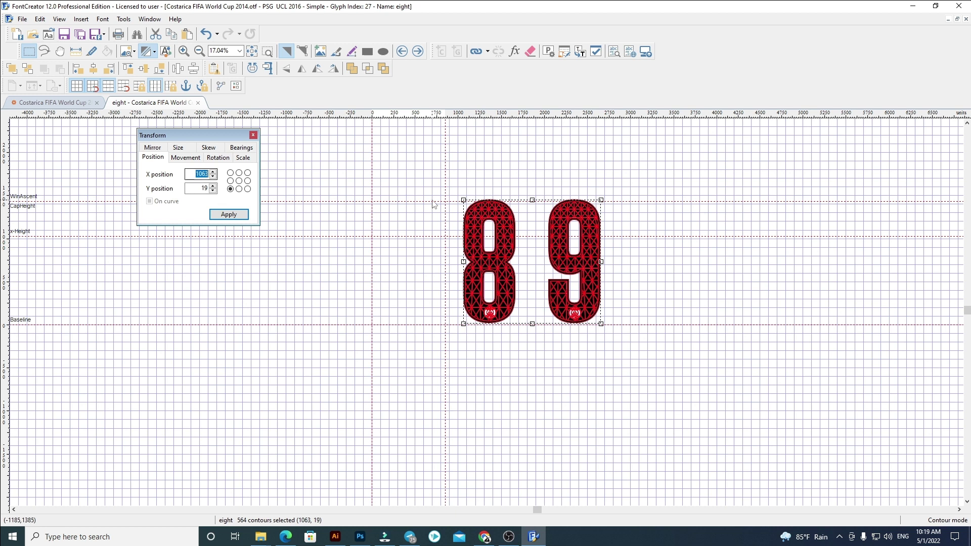
pyautogui.write('60')
pyautogui.press('Return')
pyautogui.click(256, 273)
# - Reduce the eight glyph's advance width to about 680 units and cut out the digit 9
pyautogui.scroll(3, 559, 293)
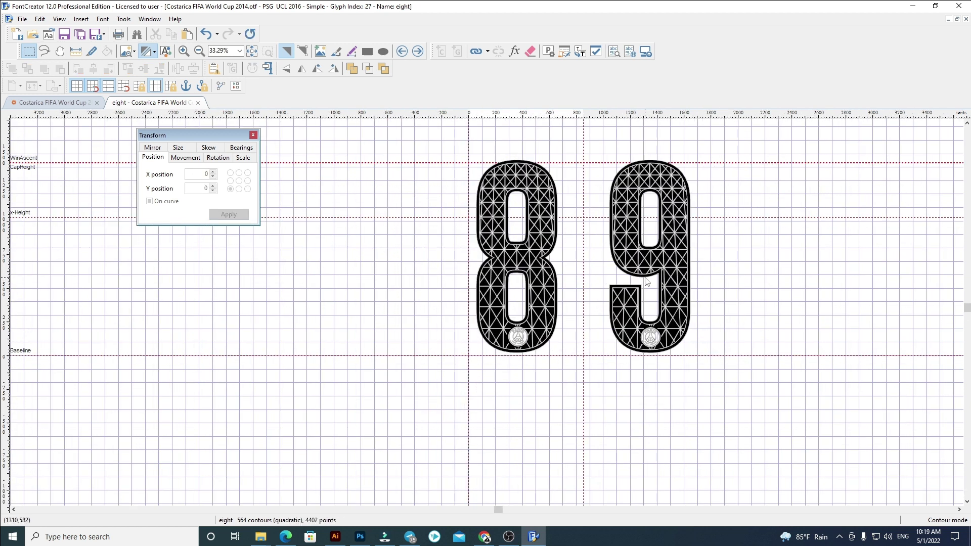
pyautogui.moveTo(548, 289); pyautogui.dragTo(510, 295)
pyautogui.scroll(-2, 713, 392)
pyautogui.moveTo(713, 393); pyautogui.dragTo(546, 160)
pyautogui.press('Delete')
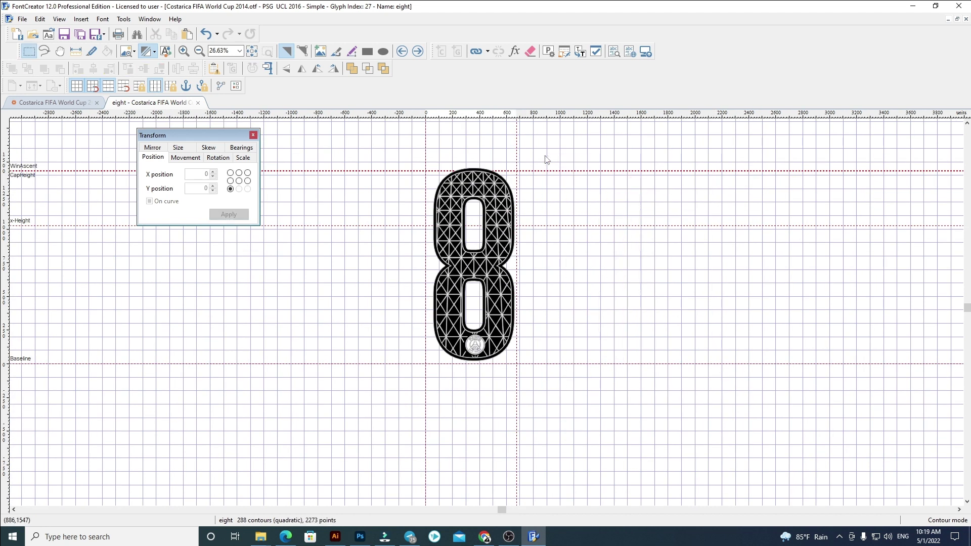
# - Go to the nine glyph, replace its old outline with the cut digit 9, and set its X position to 65
pyautogui.click(418, 51)
pyautogui.hotkey('ctrl', 'a')
pyautogui.press('Delete')
pyautogui.hotkey('ctrl', 'v')
pyautogui.doubleClick(194, 175)
pyautogui.write('65')
pyautogui.press('Return')
pyautogui.click(630, 172)
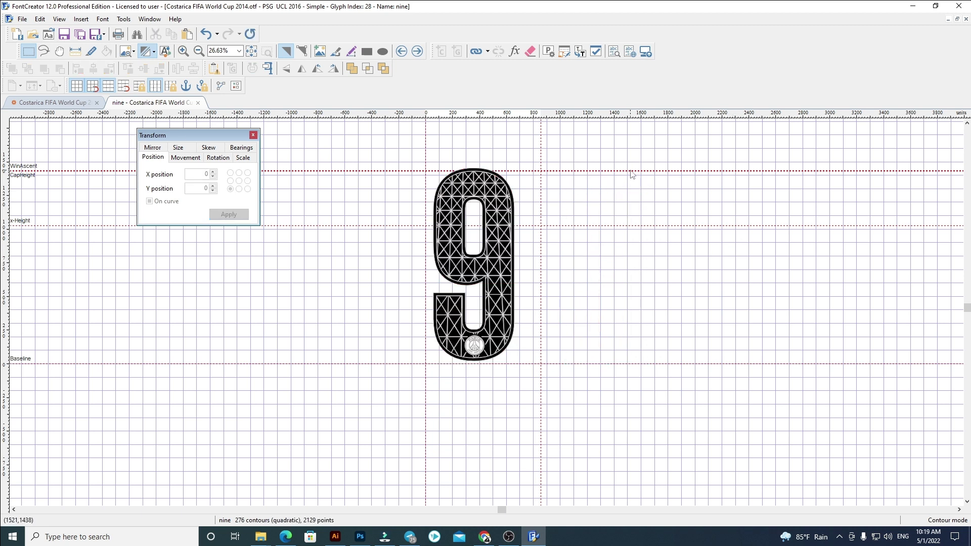
# - Reduce the nine glyph's advance width to about 680 units and close the glyph
pyautogui.scroll(1, 539, 249)
pyautogui.moveTo(520, 254); pyautogui.dragTo(494, 256)
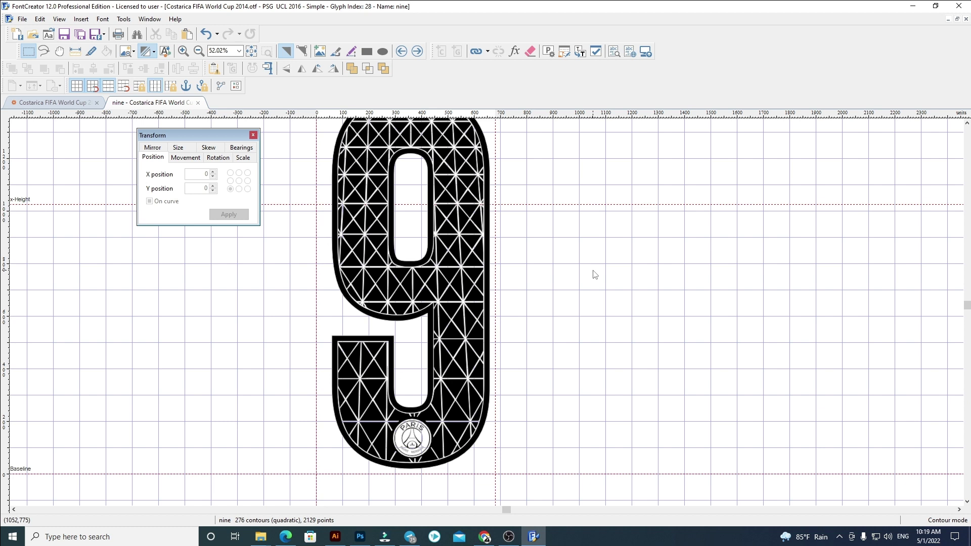
pyautogui.scroll(-1, 661, 239)
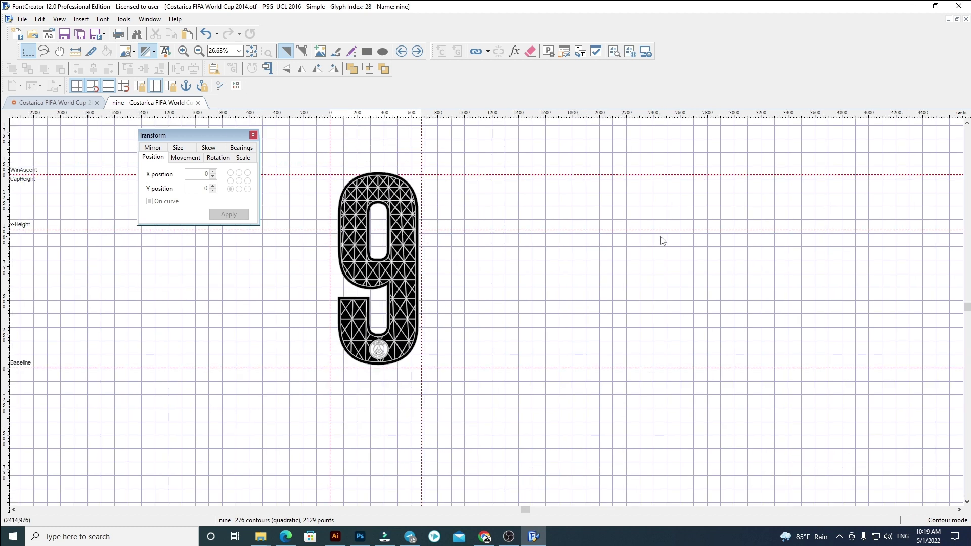
pyautogui.click(198, 103)
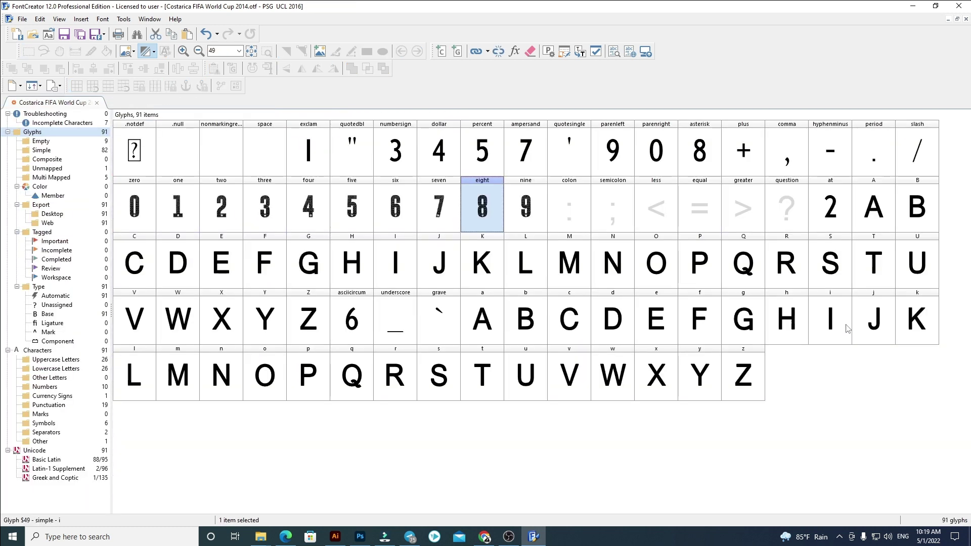
# - Copy the patterned 9 from the nine glyph into the parenleft glyph, and select the eight glyph
pyautogui.click(526, 213)
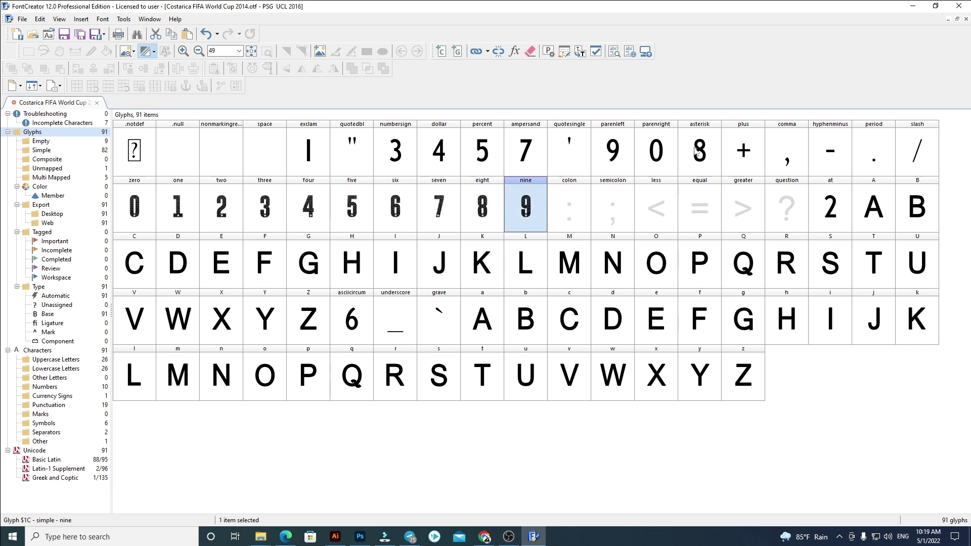
pyautogui.click(612, 152)
pyautogui.click(480, 207)
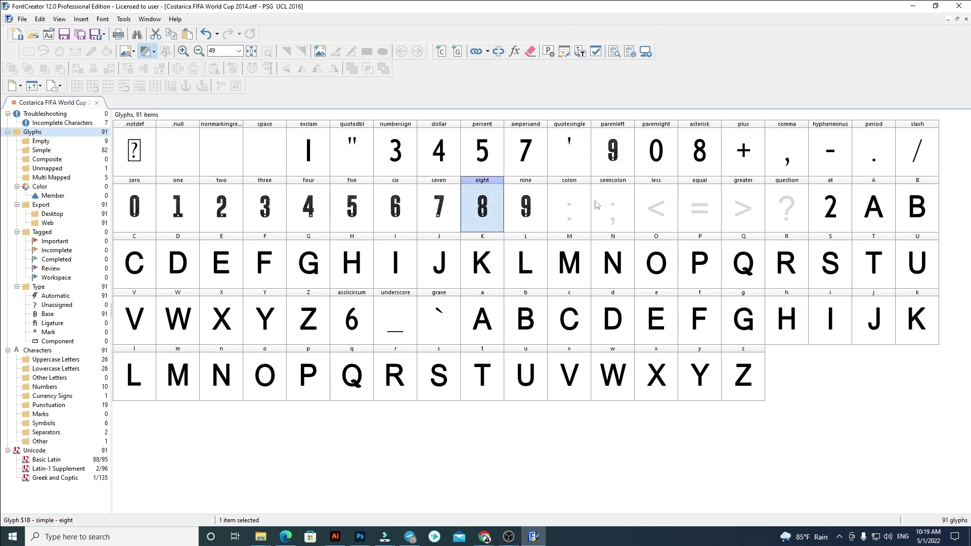
# - Copy the patterned 8 into the asterisk glyph and the patterned 7 into the ampersand glyph
pyautogui.click(703, 163)
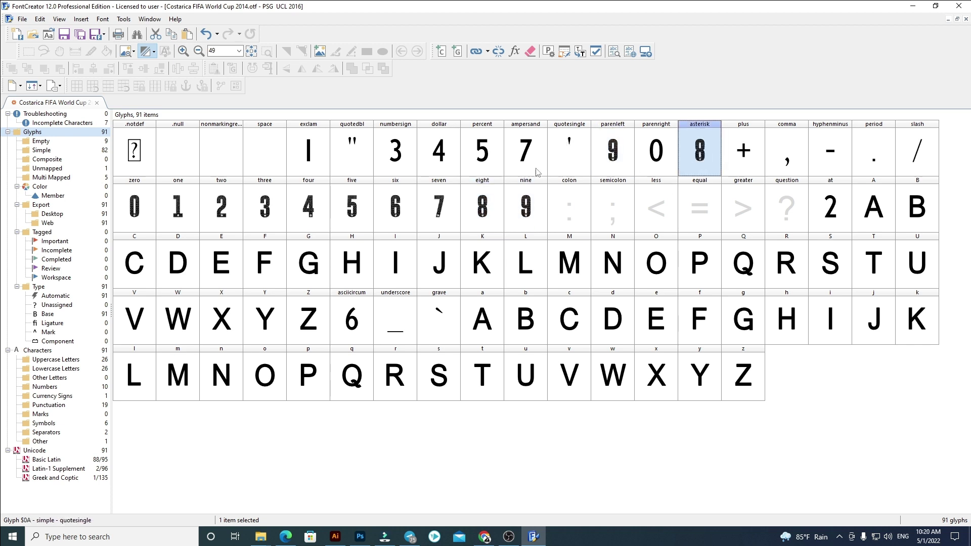
pyautogui.press('7')
pyautogui.click(532, 150)
pyautogui.hotkey('ctrl', 'v')
# - Copy the patterned 6 into the asciicircum glyph and the patterned 0 into the parenright glyph
pyautogui.click(407, 215)
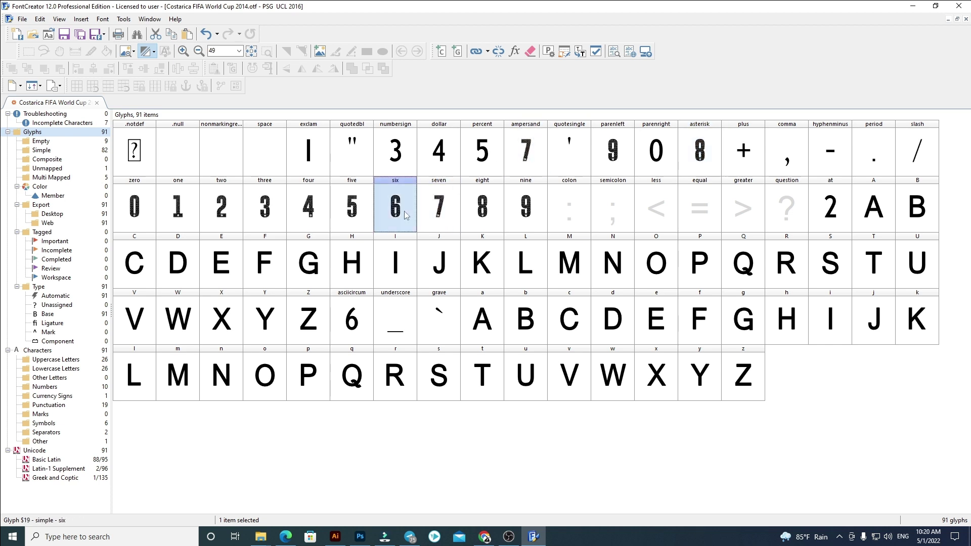
pyautogui.click(335, 318)
pyautogui.hotkey('ctrl', 'v')
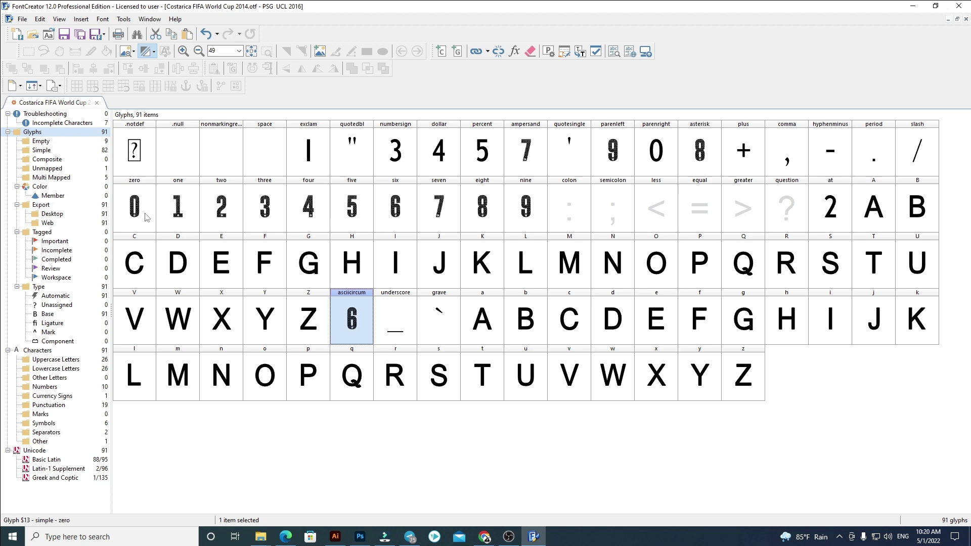
pyautogui.press('0')
pyautogui.hotkey('shift', '0')
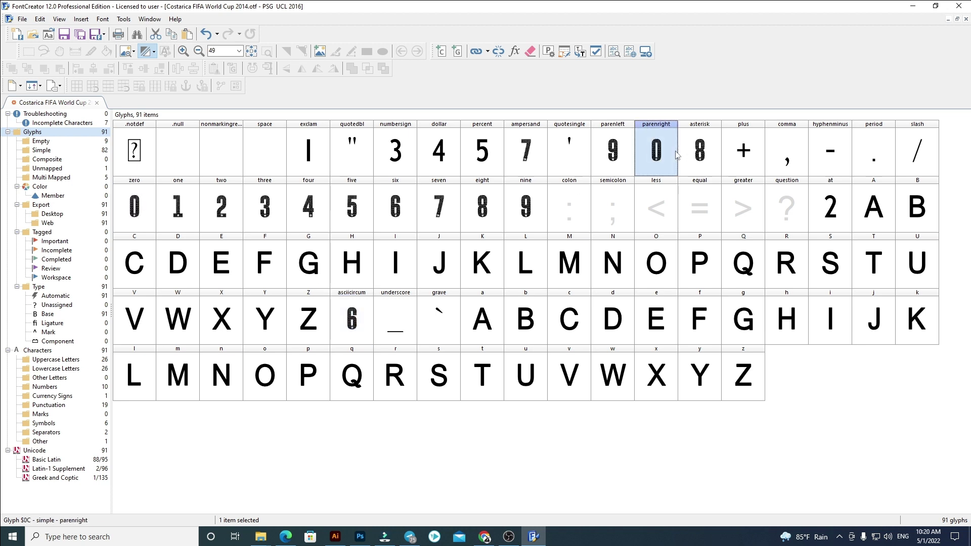
# - Copy the patterned 1 into the exclam glyph and the patterned 2 into the at glyph
pyautogui.click(188, 211)
pyautogui.hotkey('ctrl', 'c')
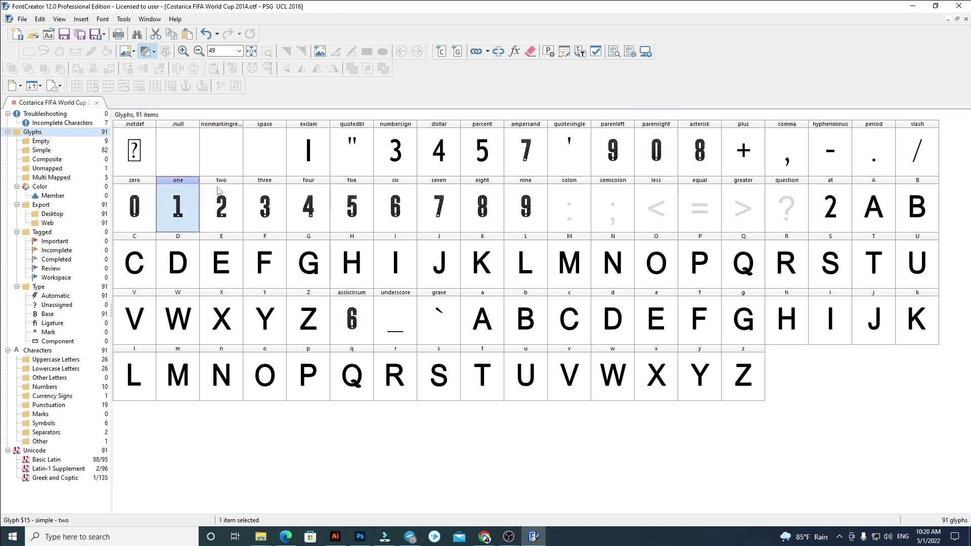
pyautogui.hotkey('shift', '1')
pyautogui.hotkey('ctrl', 'v')
pyautogui.click(234, 220)
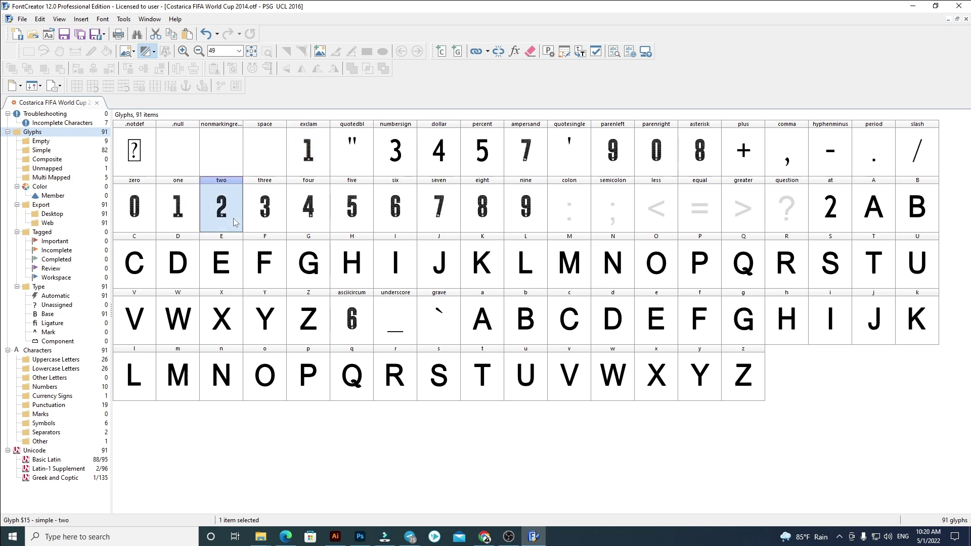
pyautogui.click(845, 208)
pyautogui.hotkey('ctrl', 'v')
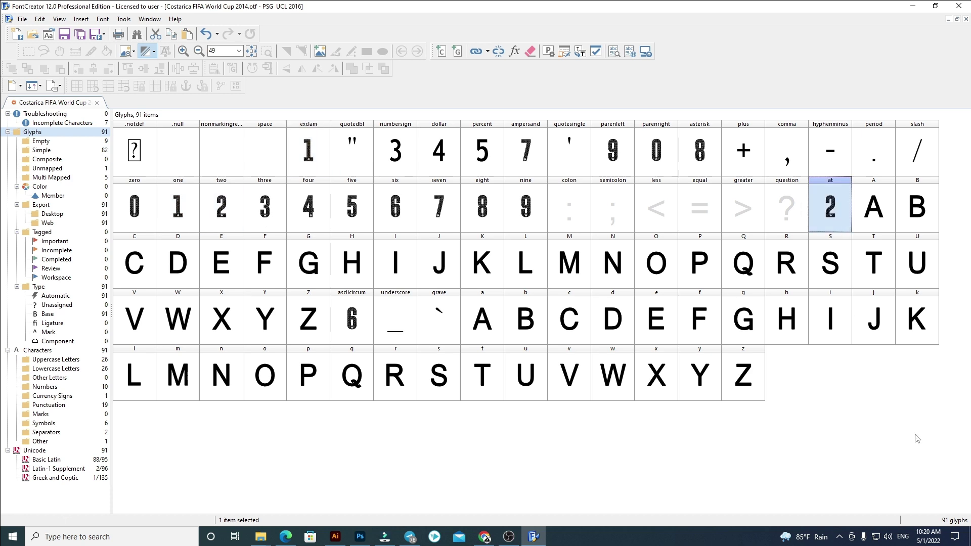
# - Copy the patterned digits 3, 4 and 5 together into the numbersign, dollar and percent glyphs
pyautogui.press('4')
pyautogui.click(277, 214)
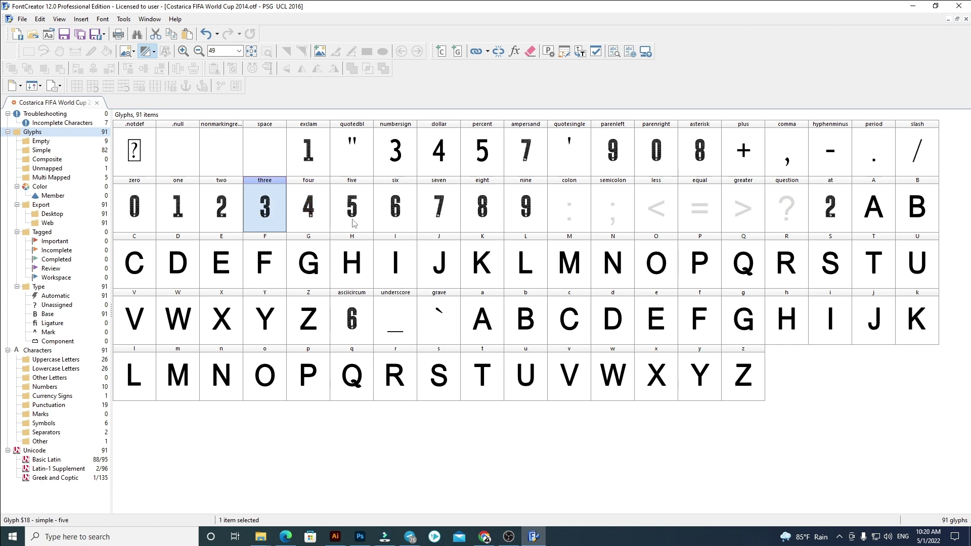
pyautogui.keyDown('shift'); pyautogui.click(356, 223); pyautogui.keyUp('shift')
pyautogui.hotkey('shift', '3')
pyautogui.keyDown('shift'); pyautogui.click(483, 160); pyautogui.keyUp('shift')
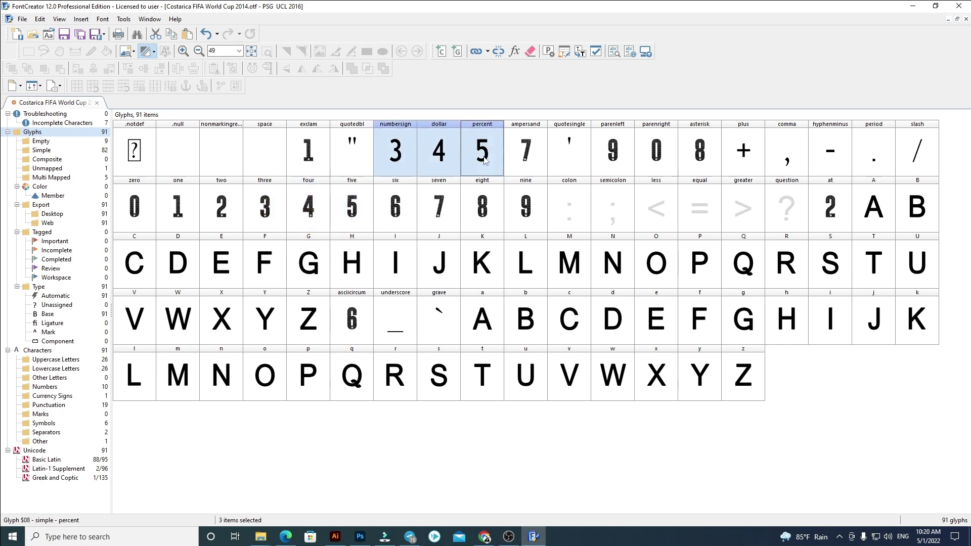
pyautogui.hotkey('ctrl', 'v')
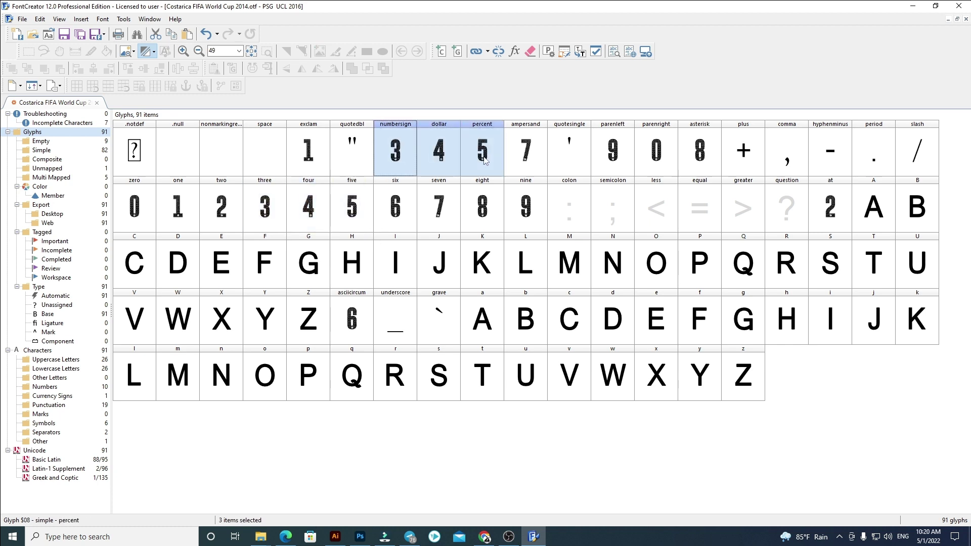
# - Clear the glyph selection and check the font properties
pyautogui.click(444, 200)
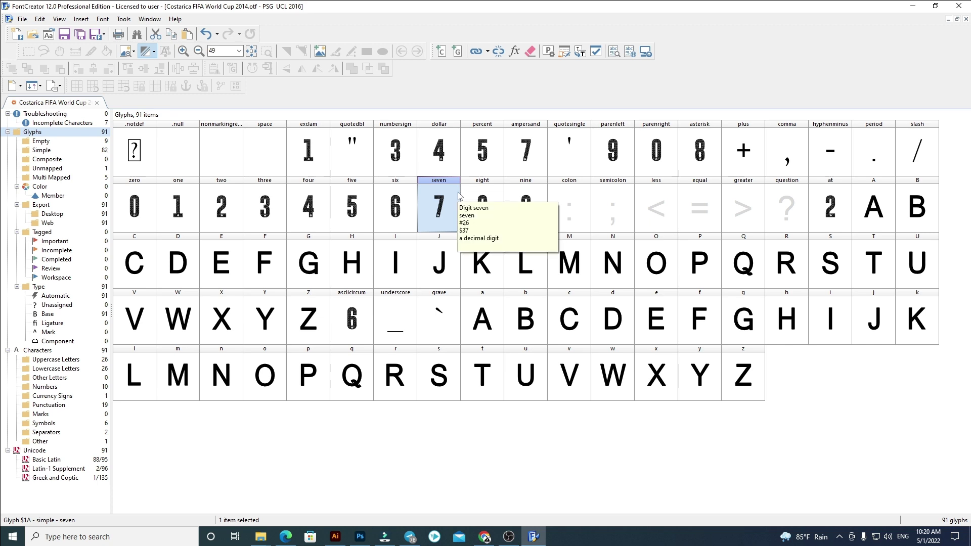
pyautogui.click(569, 416)
pyautogui.click(103, 19)
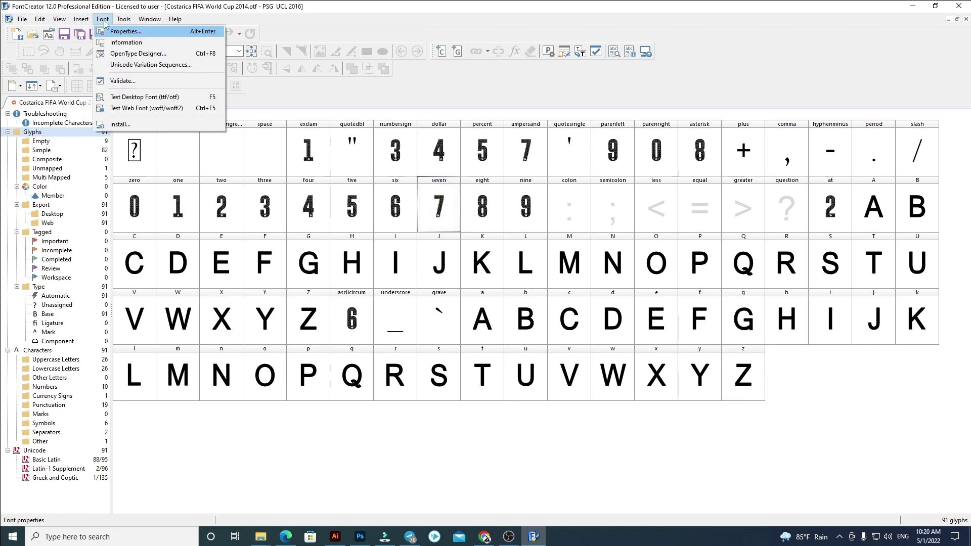
pyautogui.press('Escape')
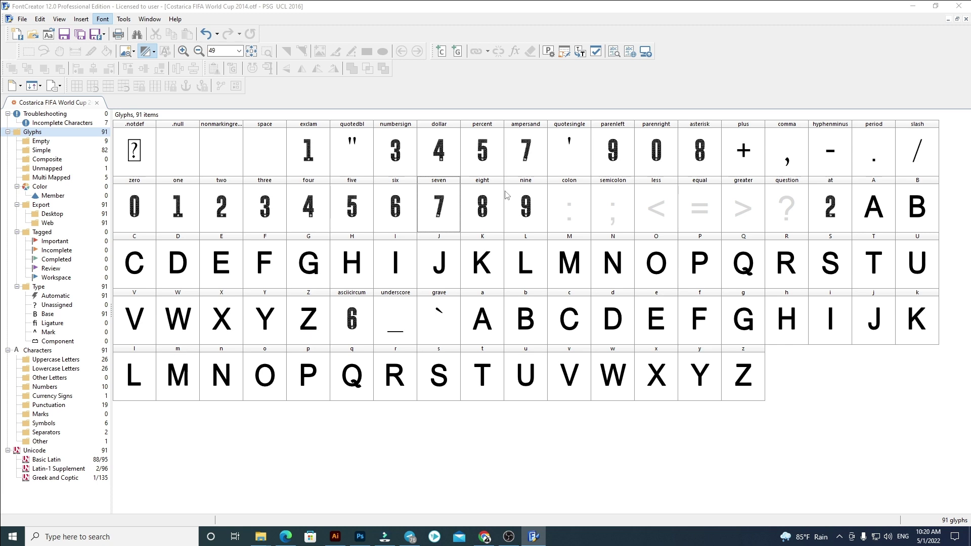
pyautogui.hotkey('alt', 'Return')
pyautogui.click(536, 390)
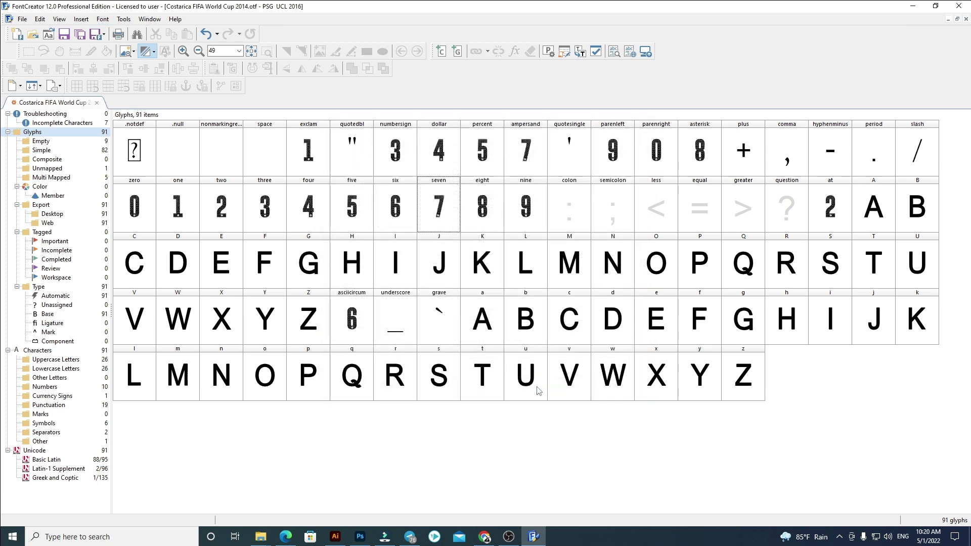
# - Start a desktop font export with TrueType outlines and create and open a PSG UCL 2016 folder inside Font Design
pyautogui.click(22, 19)
pyautogui.moveTo(56, 164)
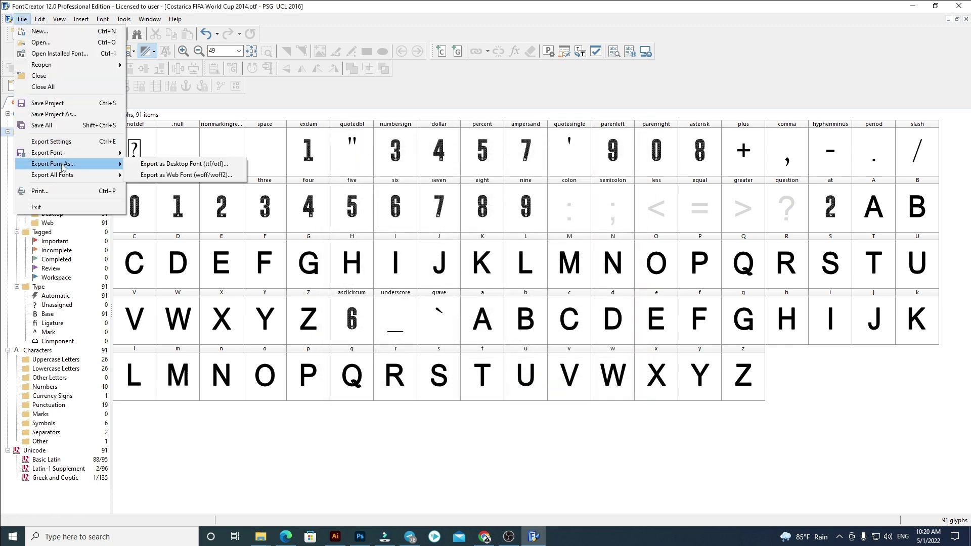
pyautogui.click(162, 163)
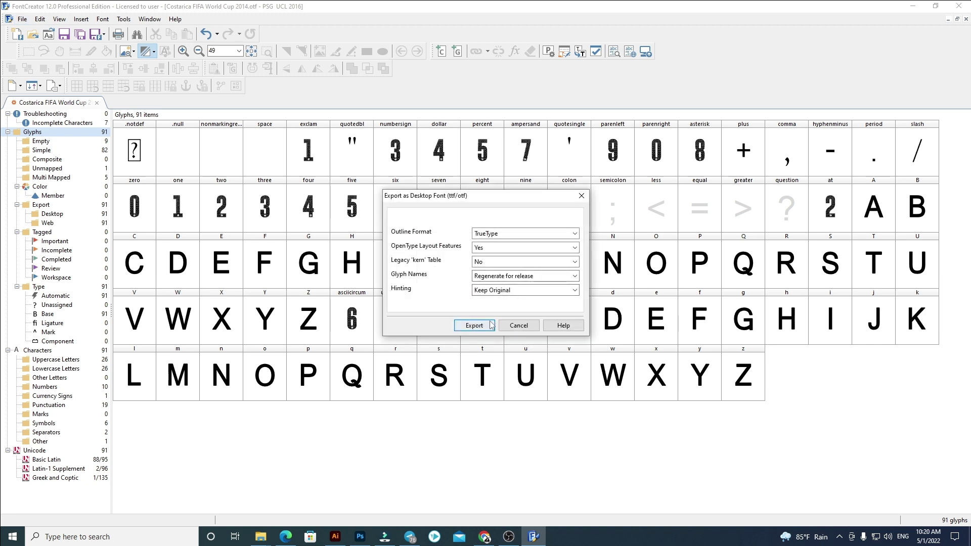
pyautogui.click(490, 323)
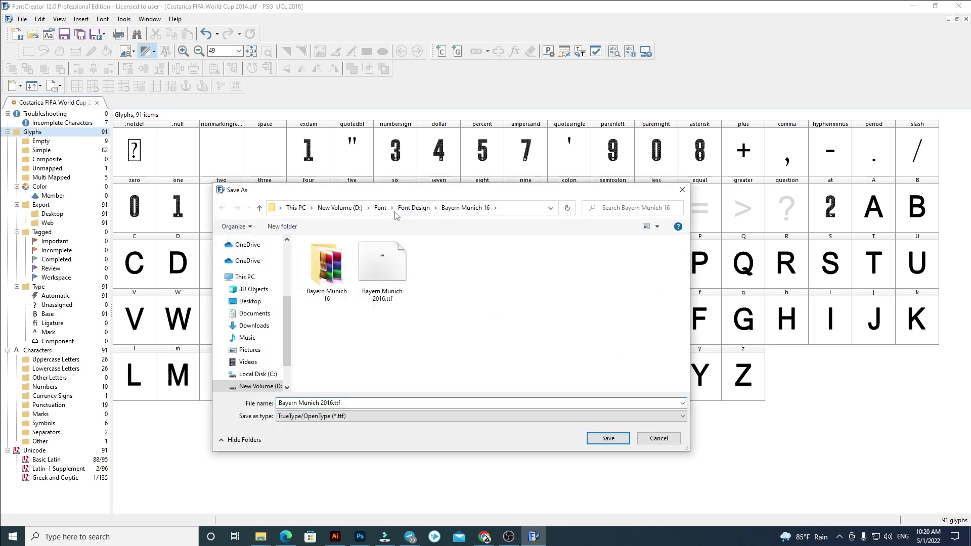
pyautogui.click(397, 212)
pyautogui.click(282, 226)
pyautogui.hotkey('ctrl', 'v')
pyautogui.press('Return')
pyautogui.press('Return')
# - Name the exported font PSG UCL 2016 and save it as a .ttf file
pyautogui.click(380, 402)
pyautogui.hotkey('ctrl', 'a')
pyautogui.hotkey('ctrl', 'v')
pyautogui.click(621, 439)
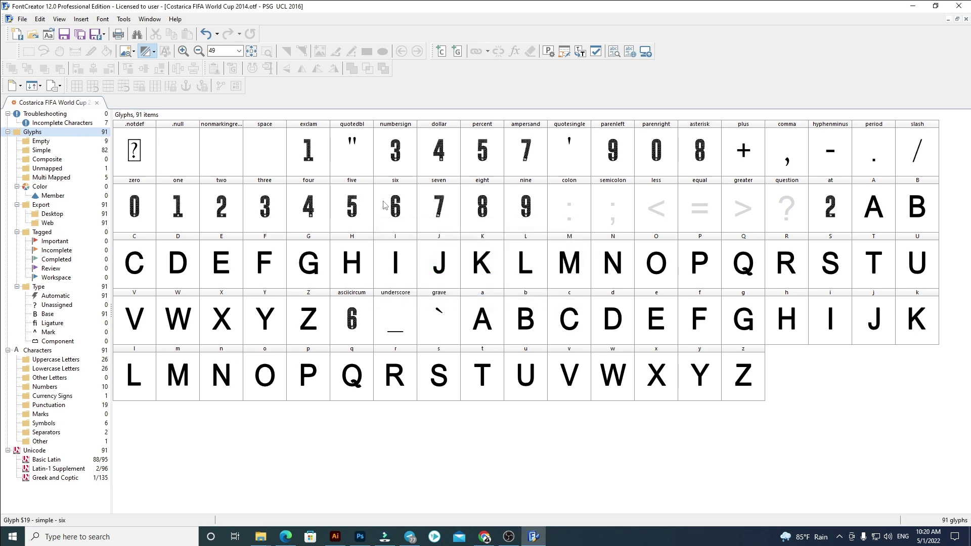
# - Export the font again as a desktop font, saving it in .otf format as PSG UCL 2016
pyautogui.click(22, 19)
pyautogui.moveTo(82, 165)
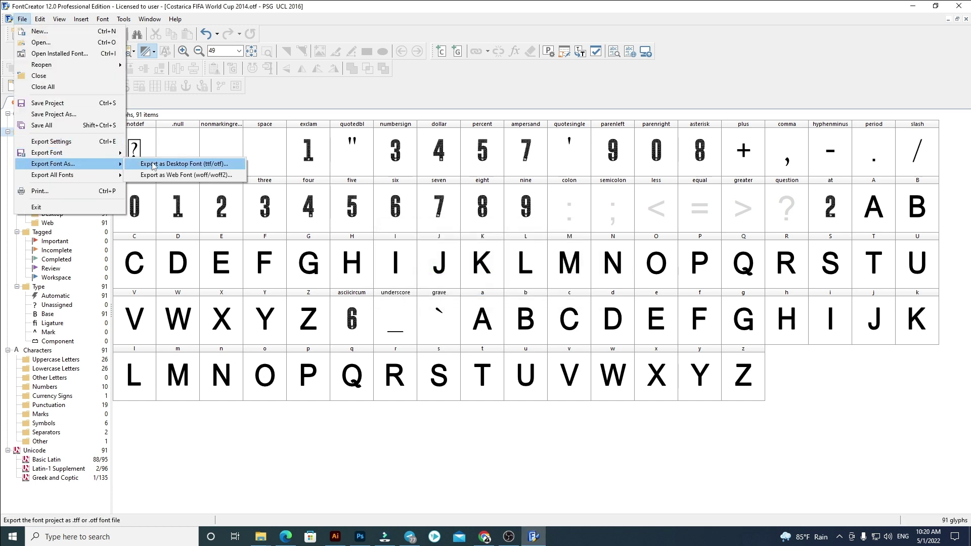
pyautogui.click(161, 163)
pyautogui.click(474, 325)
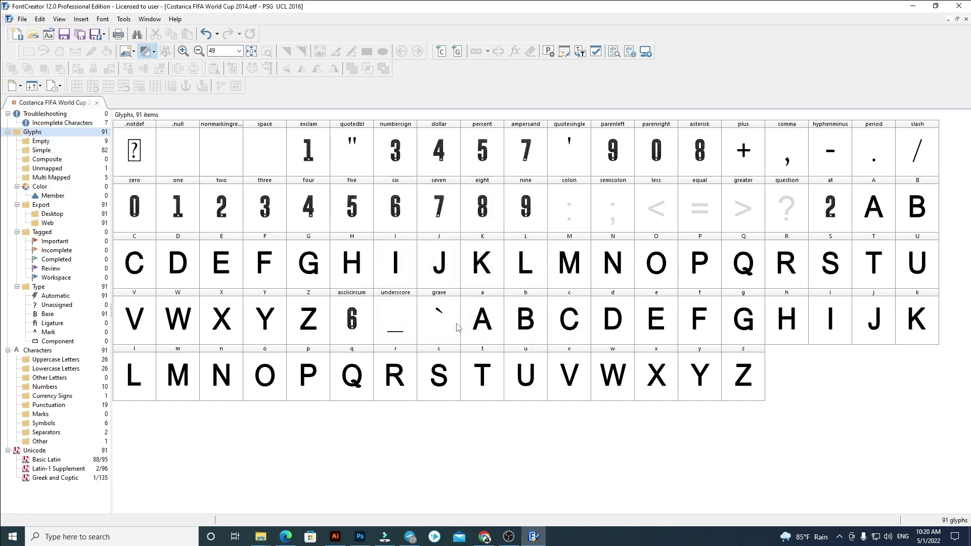
pyautogui.click(339, 419)
pyautogui.click(364, 435)
pyautogui.click(607, 438)
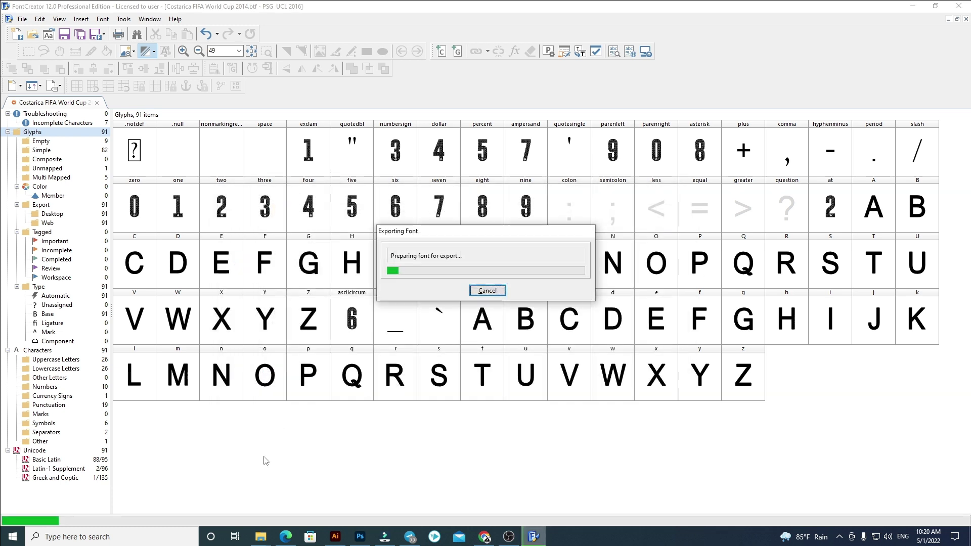
# - Switch to File Explorer and open the PSG UCL 2016 folder inside Font Design
pyautogui.moveTo(260, 536)
pyautogui.click(204, 490)
pyautogui.press('p')
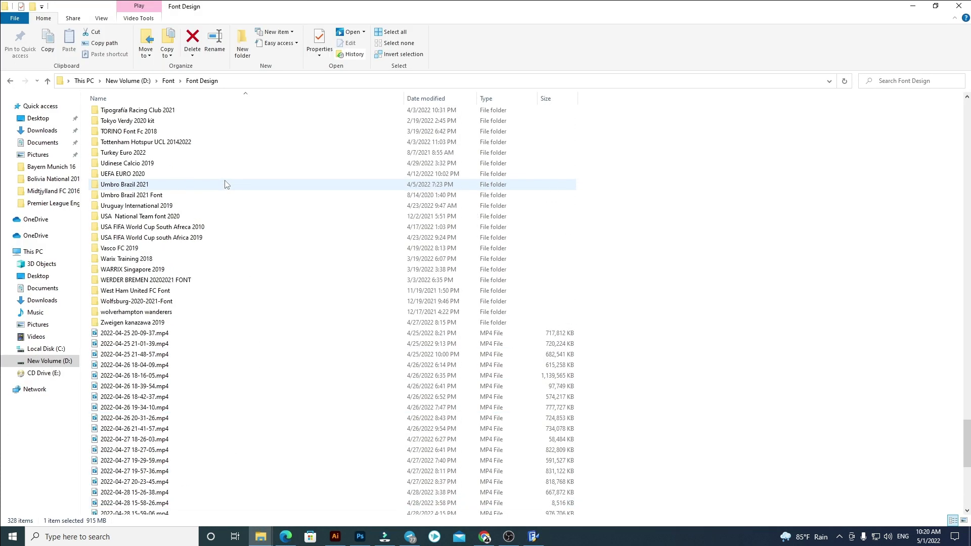
pyautogui.press('p')
pyautogui.press('p')
pyautogui.press('p')
pyautogui.press('p')
pyautogui.press('p')
pyautogui.press('p')
pyautogui.press('p')
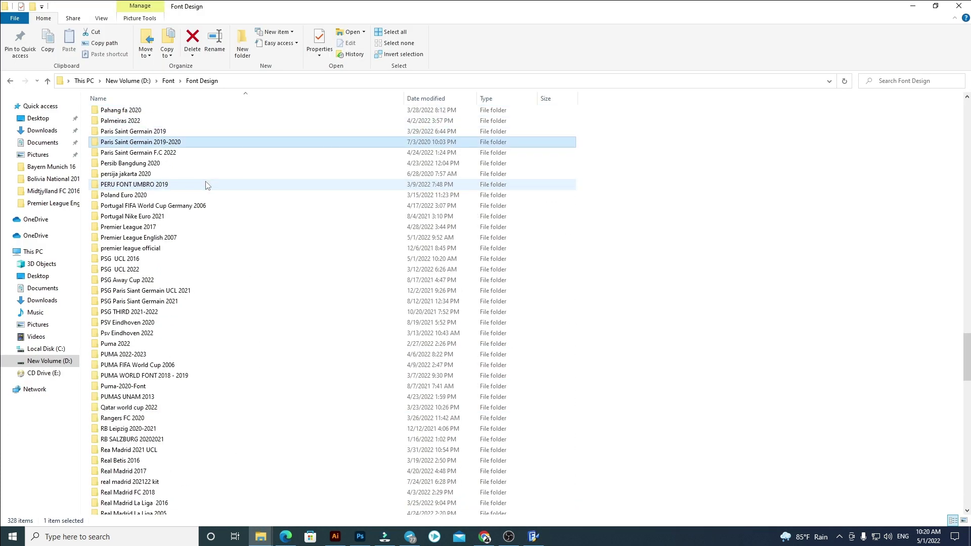
pyautogui.press('p')
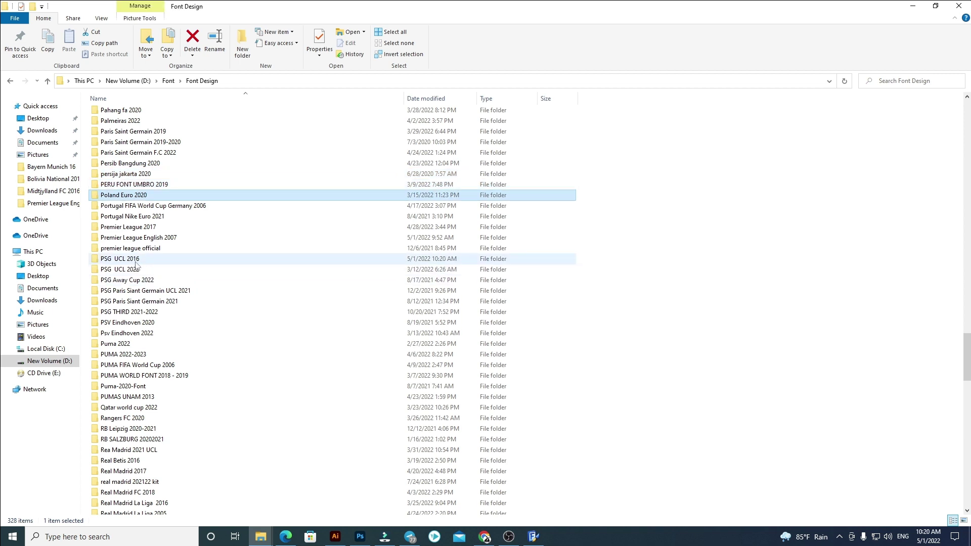
pyautogui.doubleClick(139, 259)
# - Open PSG UCL 2016.otf, install the font and close its preview
pyautogui.doubleClick(167, 113)
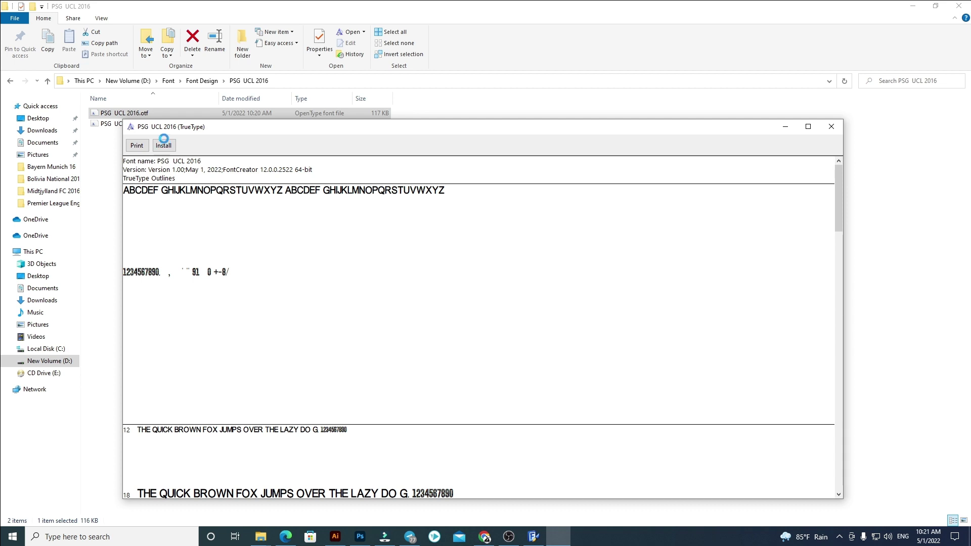
pyautogui.click(163, 145)
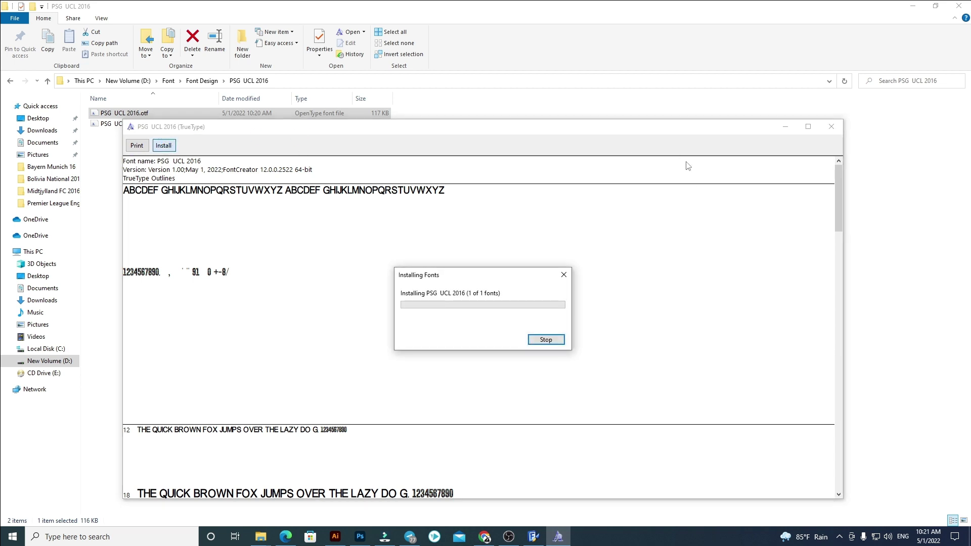
pyautogui.click(832, 126)
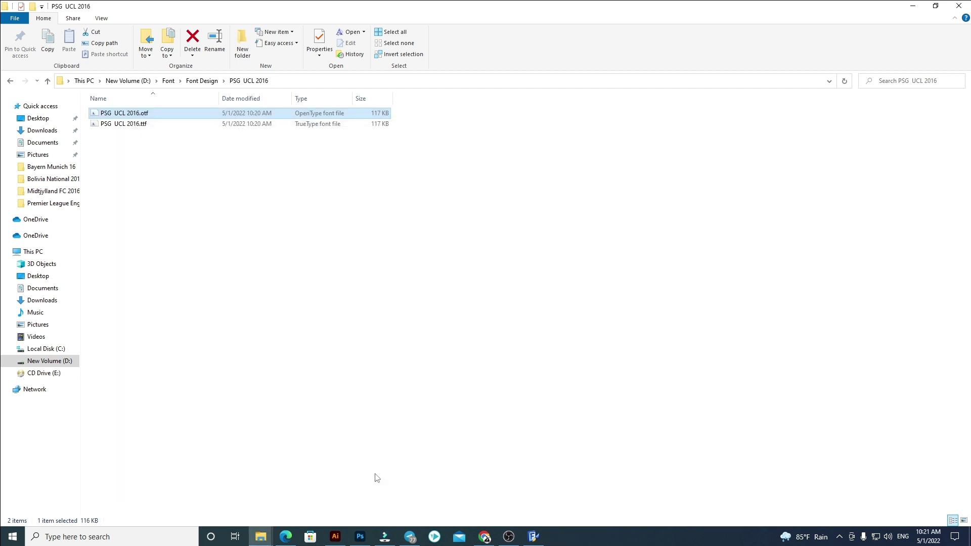
# - Switch to Illustrator and set the PSG UCL 2016 title text above the artboard in the PSG UCL 2016 font
pyautogui.click(335, 536)
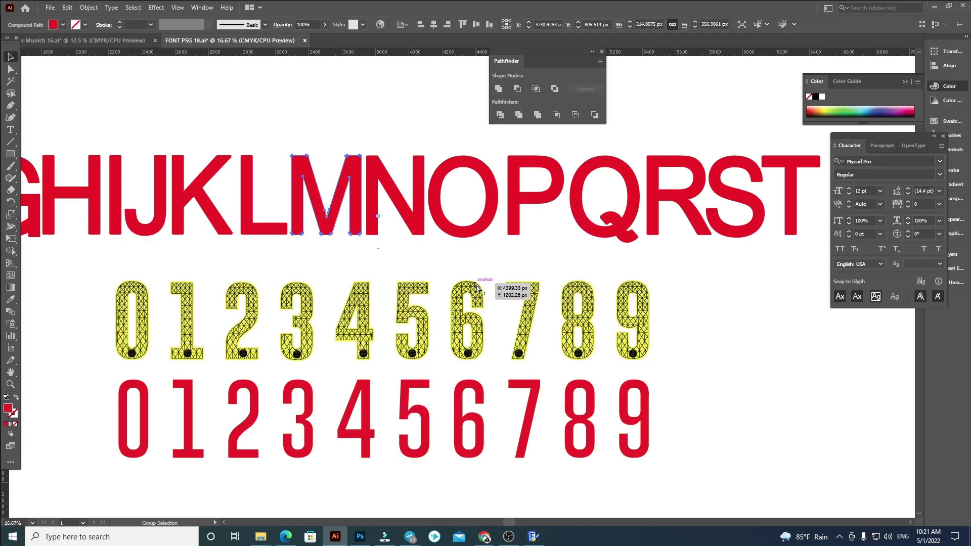
pyautogui.hotkey('ctrl', '-')
pyautogui.hotkey('ctrl', '-')
pyautogui.hotkey('ctrl', '-')
pyautogui.click(342, 131)
pyautogui.click(363, 24)
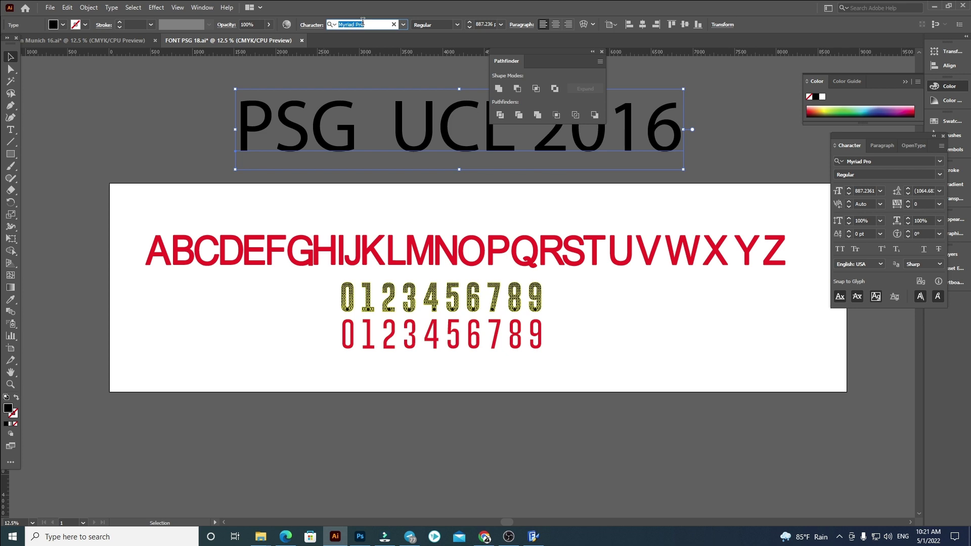
pyautogui.write('psg')
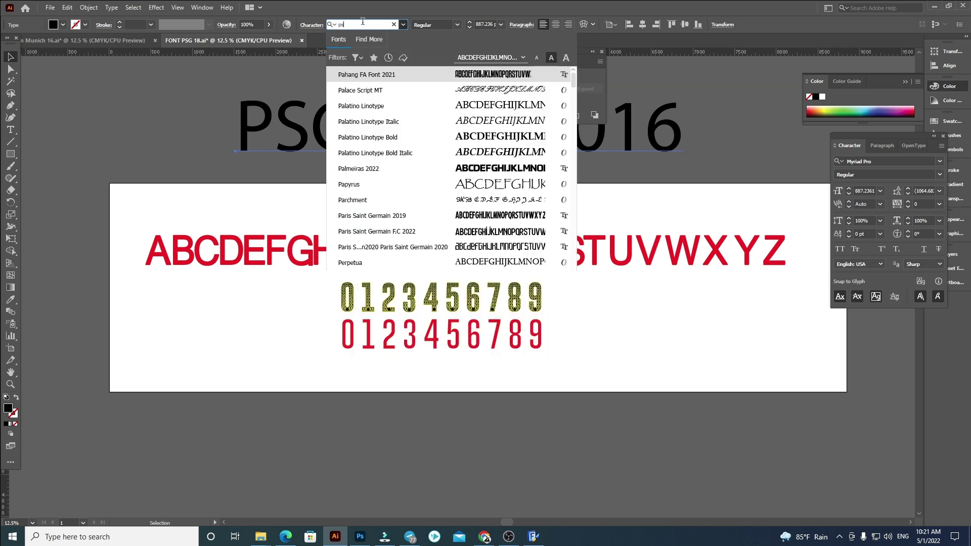
pyautogui.click(365, 74)
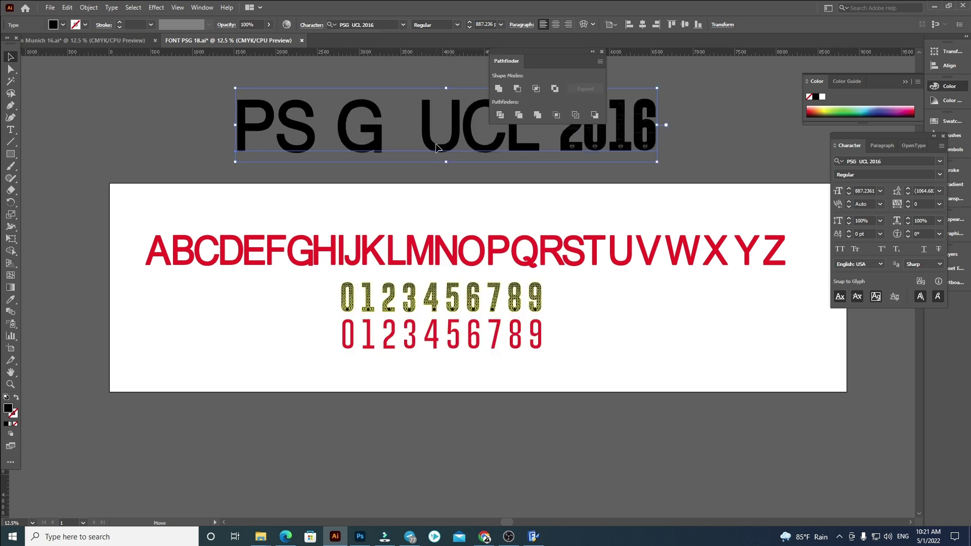
# - Inspect the title's patterned digits up close and move the title down to just above the artboard's upper edge
pyautogui.click(675, 136)
pyautogui.scroll(4, 640, 141)
pyautogui.moveTo(529, 227); pyautogui.dragTo(558, 248)
pyautogui.scroll(-3, 558, 248)
pyautogui.click(667, 221)
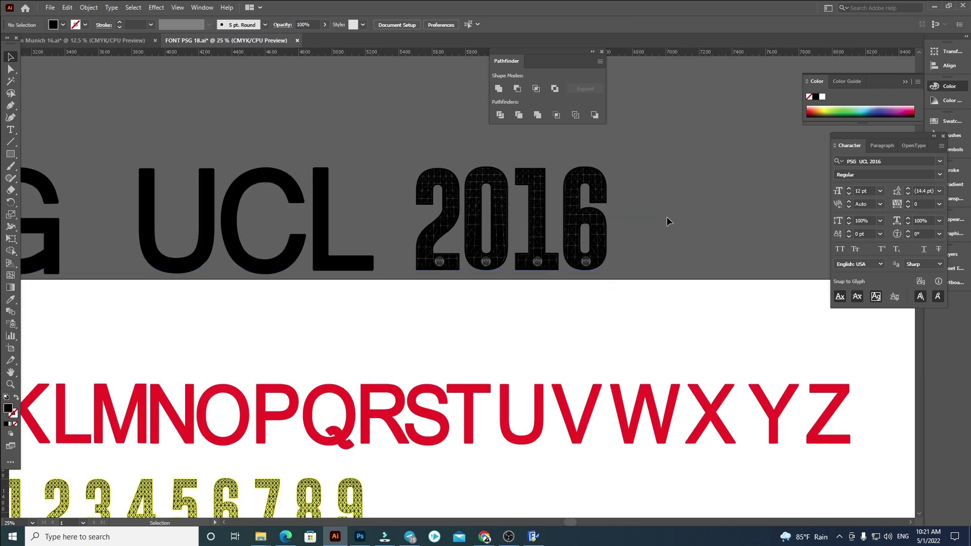
# - Shift the title slightly up and to the right, leaving a small gap above the artboard, and select it
pyautogui.scroll(-2, 501, 217)
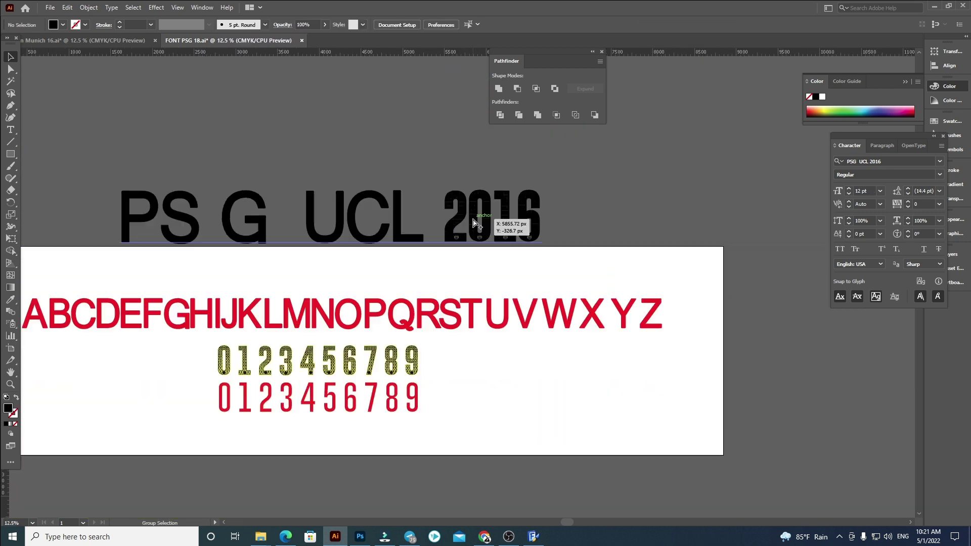
pyautogui.scroll(1, 93, 253)
pyautogui.scroll(-2, 257, 317)
pyautogui.moveTo(272, 235); pyautogui.dragTo(278, 228)
pyautogui.click(225, 190)
pyautogui.click(506, 250)
pyautogui.click(676, 281)
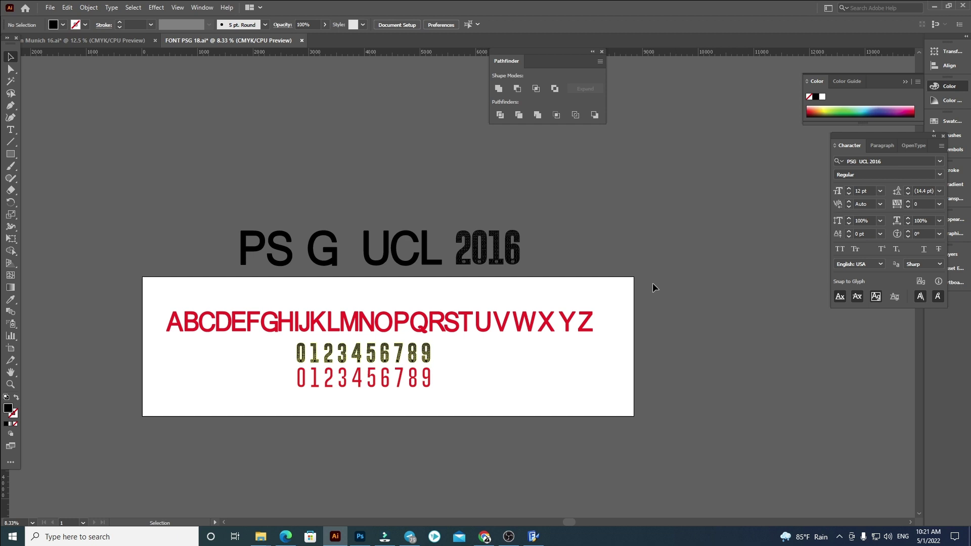
pyautogui.scroll(1, 319, 296)
pyautogui.click(347, 250)
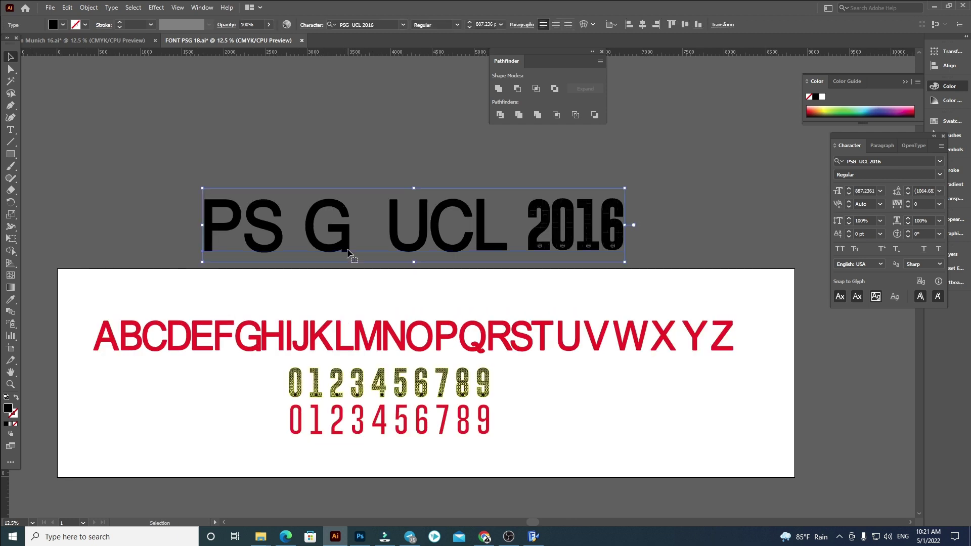
# - Check the gap between S and G in the title, then switch to FontCreator and examine the uppercase S and T glyphs' side spacing
pyautogui.doubleClick(293, 230)
pyautogui.tripleClick(303, 235)
pyautogui.click(303, 238)
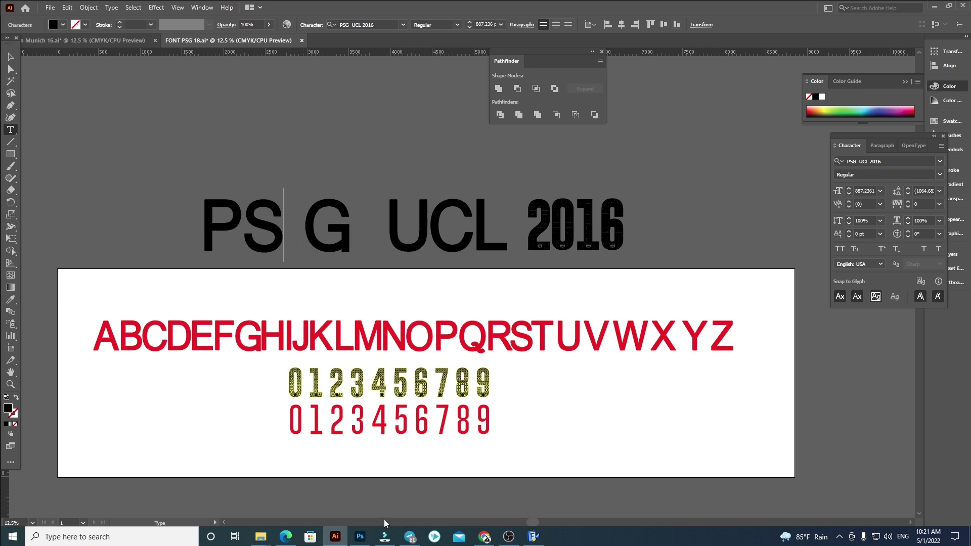
pyautogui.click(533, 536)
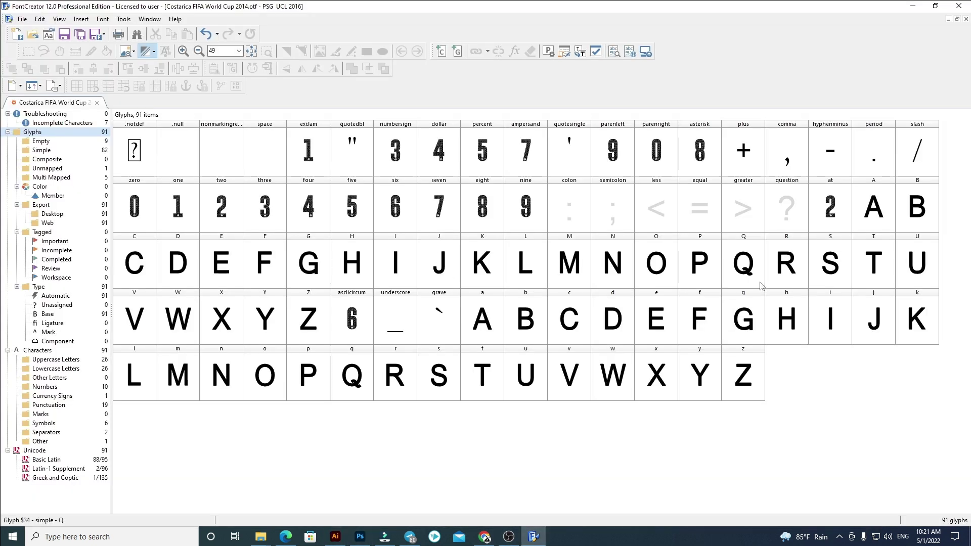
pyautogui.doubleClick(829, 269)
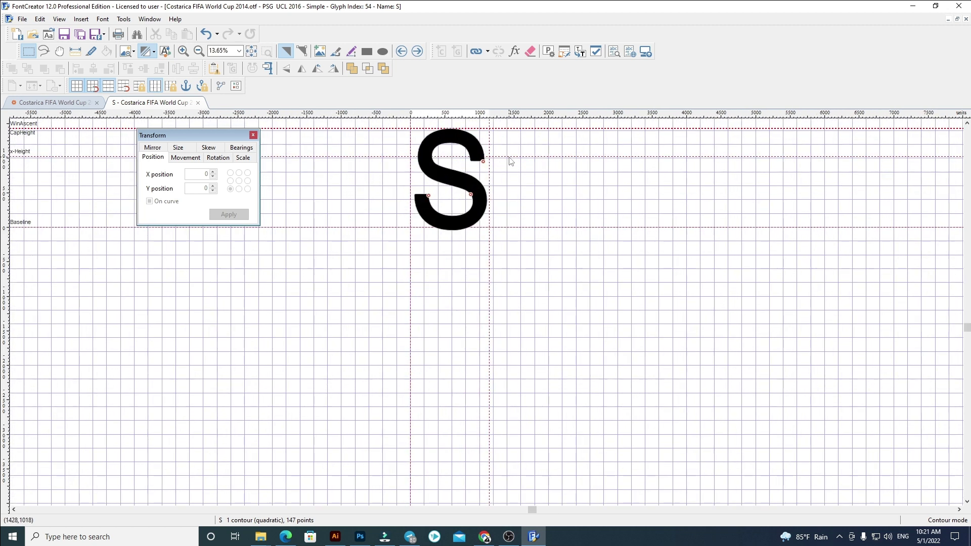
pyautogui.click(197, 102)
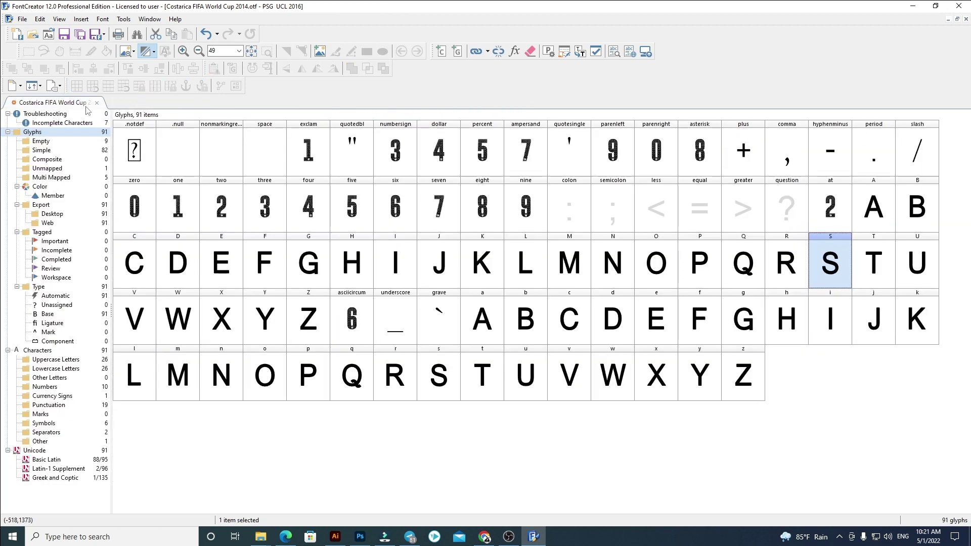
pyautogui.doubleClick(871, 272)
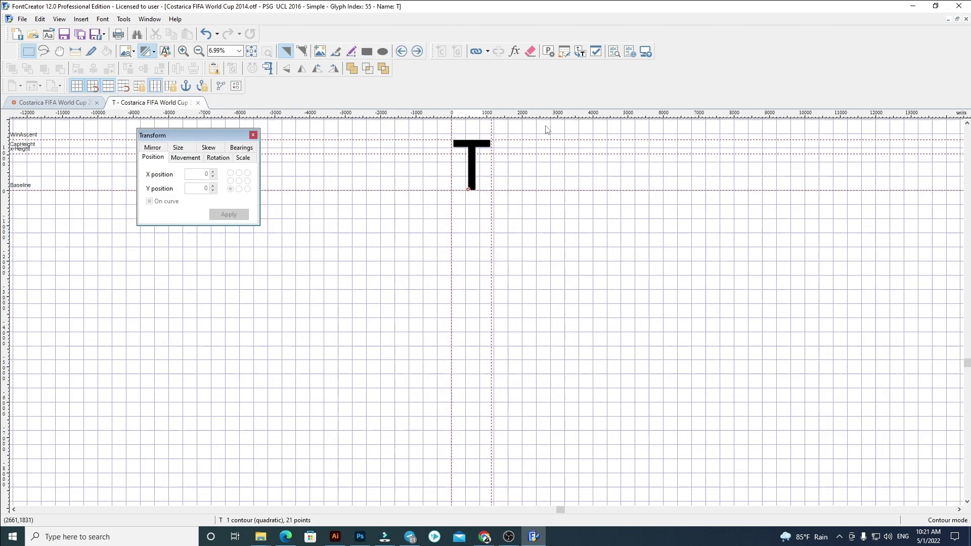
pyautogui.click(198, 103)
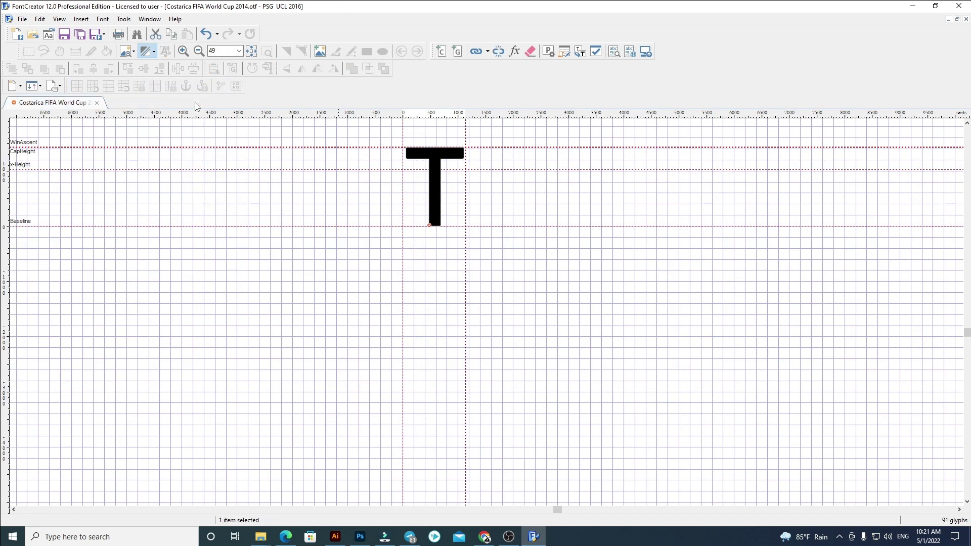
# - Set the uppercase G glyph's X position to 60 and pull its advance width in to about 1300 units, close to the letter's edge
pyautogui.doubleClick(309, 262)
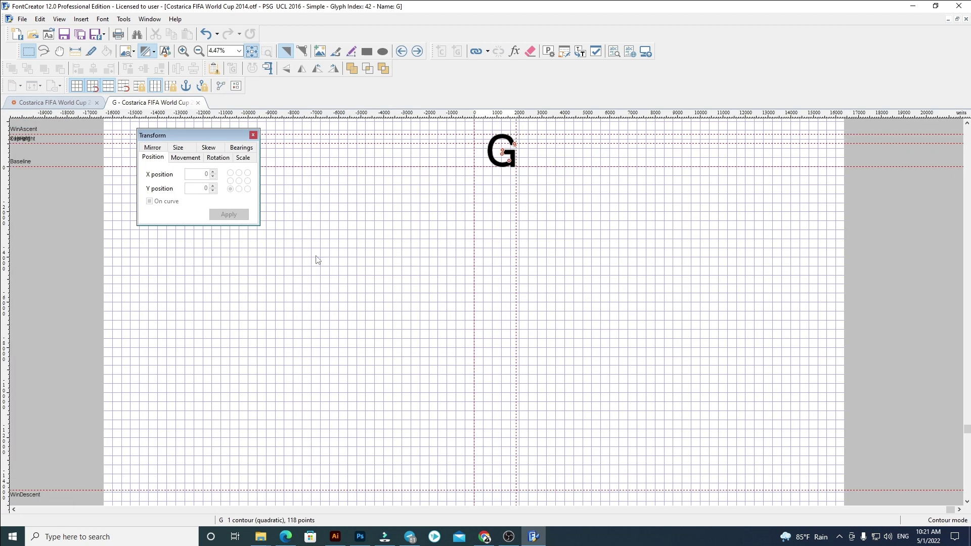
pyautogui.hotkey('ctrl', 'a')
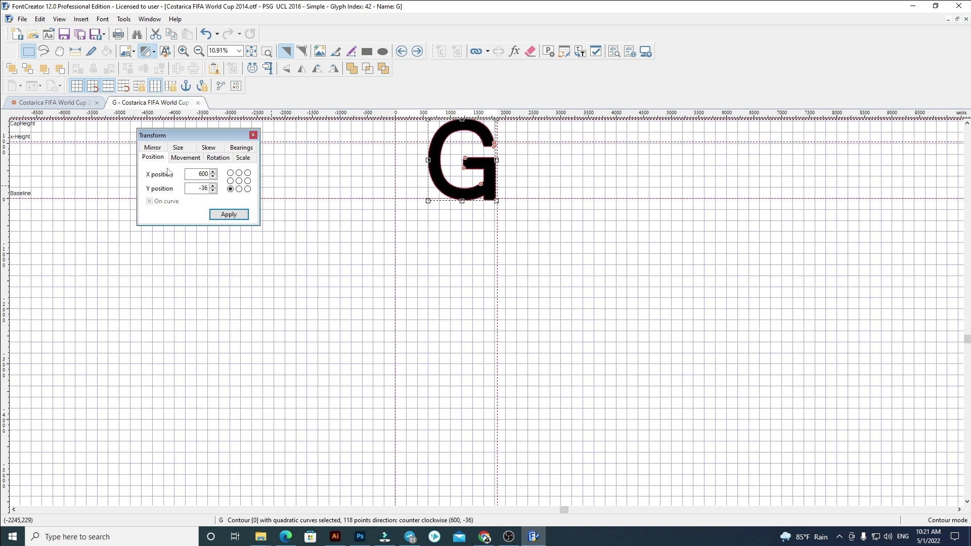
pyautogui.press('Return')
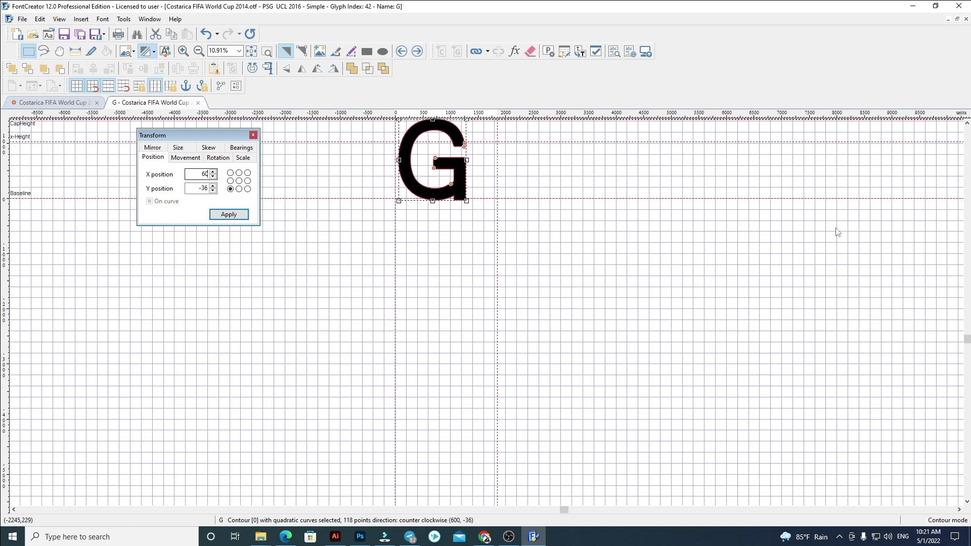
pyautogui.click(835, 232)
pyautogui.scroll(2, 512, 157)
pyautogui.moveTo(483, 163); pyautogui.dragTo(423, 177)
pyautogui.click(53, 102)
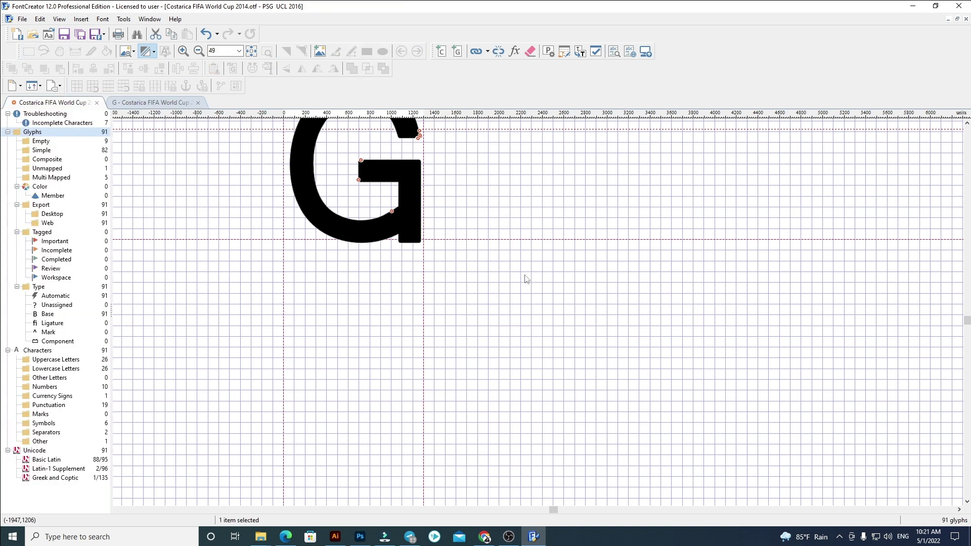
# - Copy the uppercase A to Z glyphs over the lowercase a to z glyphs and clear the selection
pyautogui.click(863, 201)
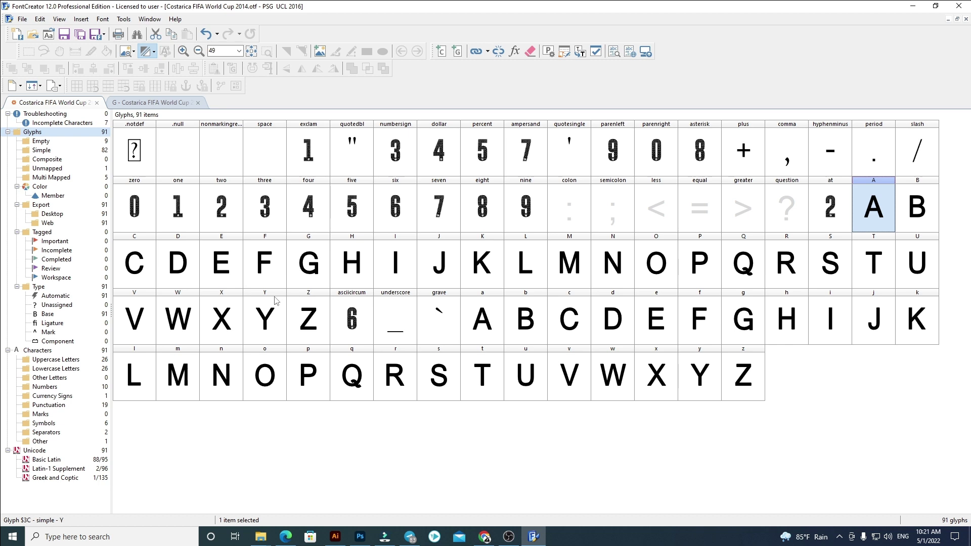
pyautogui.keyDown('shift'); pyautogui.click(315, 333); pyautogui.keyUp('shift')
pyautogui.click(483, 322)
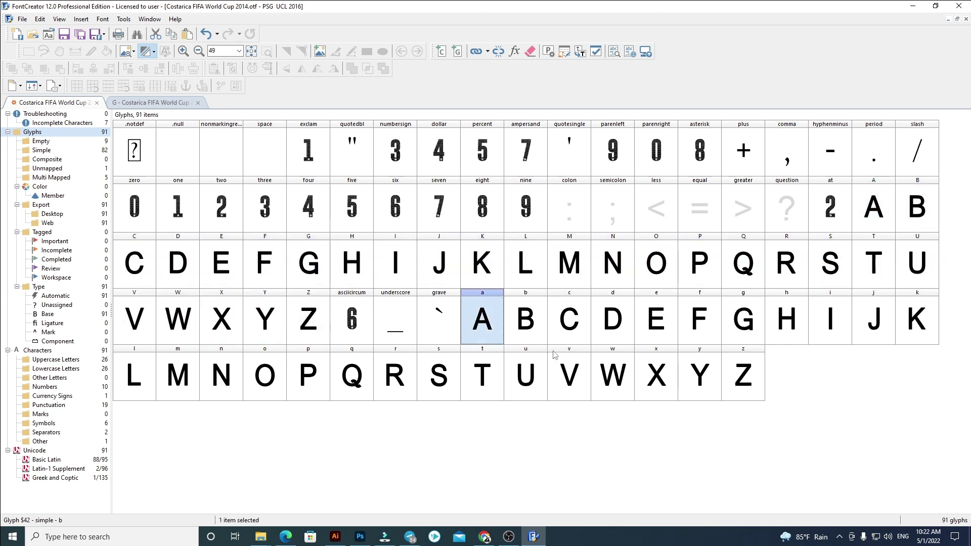
pyautogui.keyDown('shift'); pyautogui.click(734, 387); pyautogui.keyUp('shift')
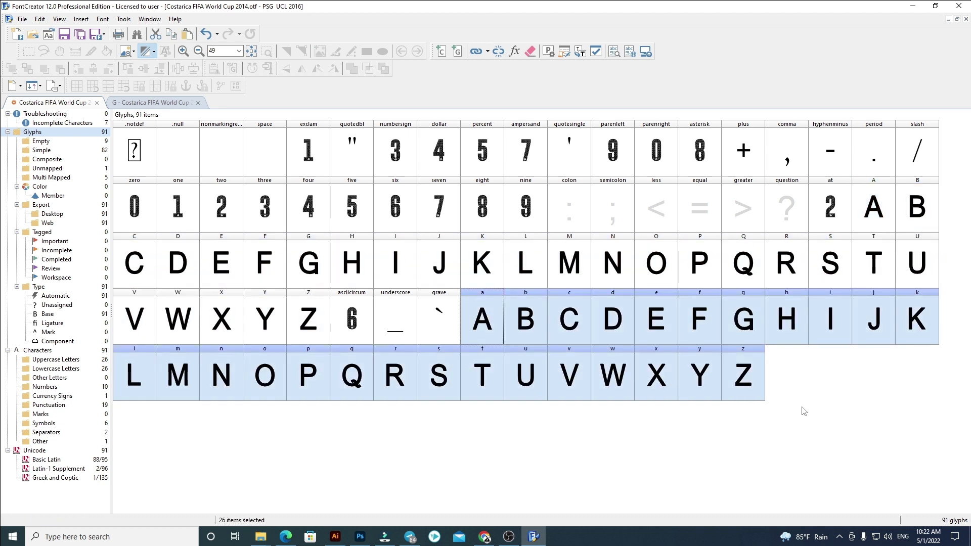
pyautogui.click(804, 402)
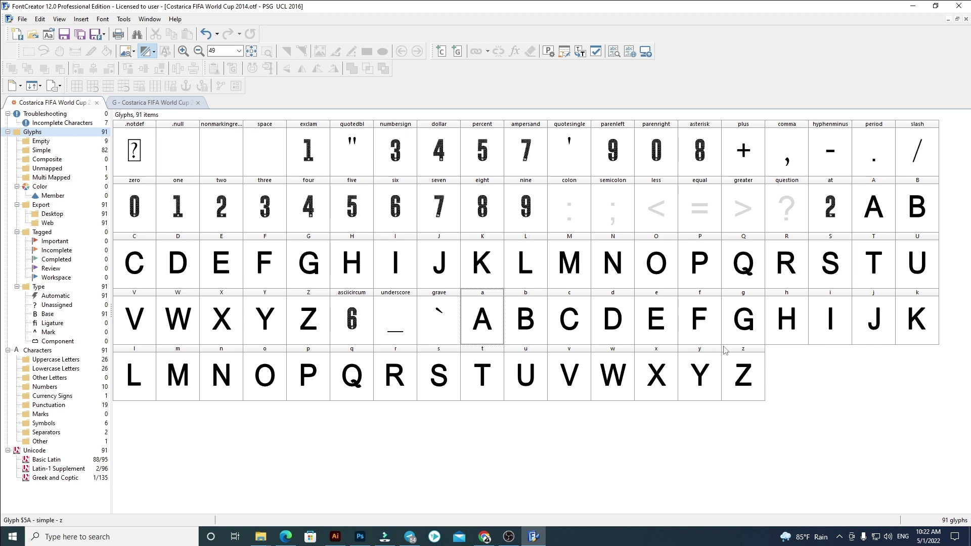
# - Export the font as a desktop font to PSG UCL 2016.otf, replacing the existing file
pyautogui.click(23, 19)
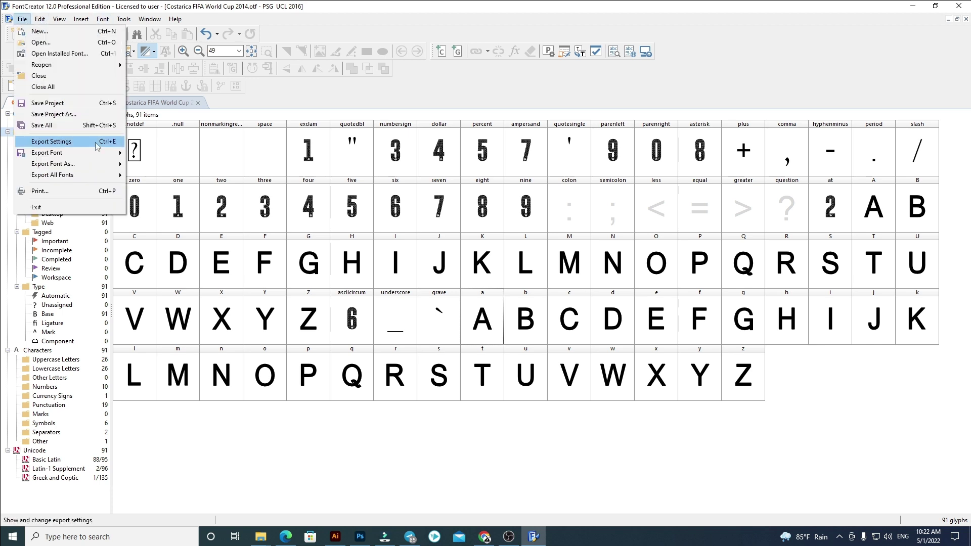
pyautogui.moveTo(71, 165)
pyautogui.click(167, 165)
pyautogui.click(468, 326)
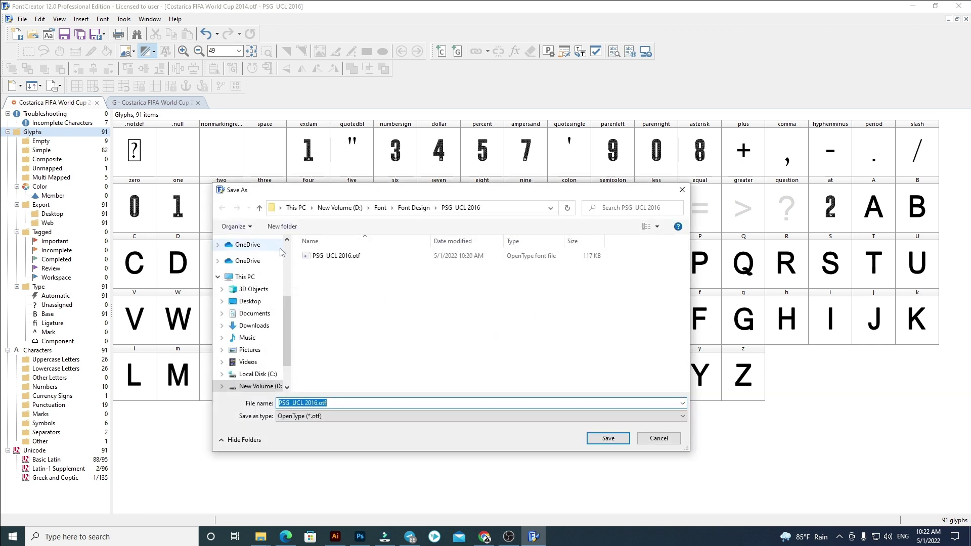
pyautogui.click(600, 438)
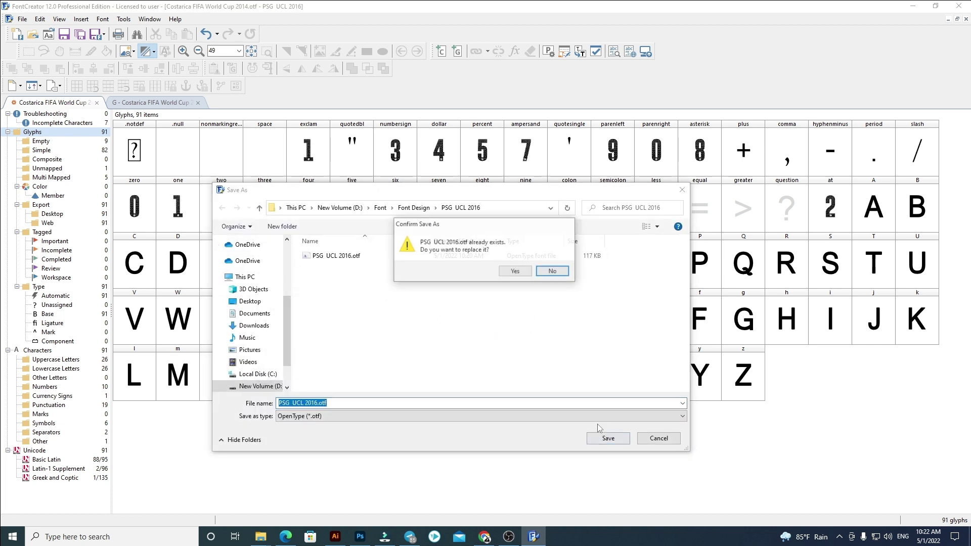
pyautogui.click(515, 271)
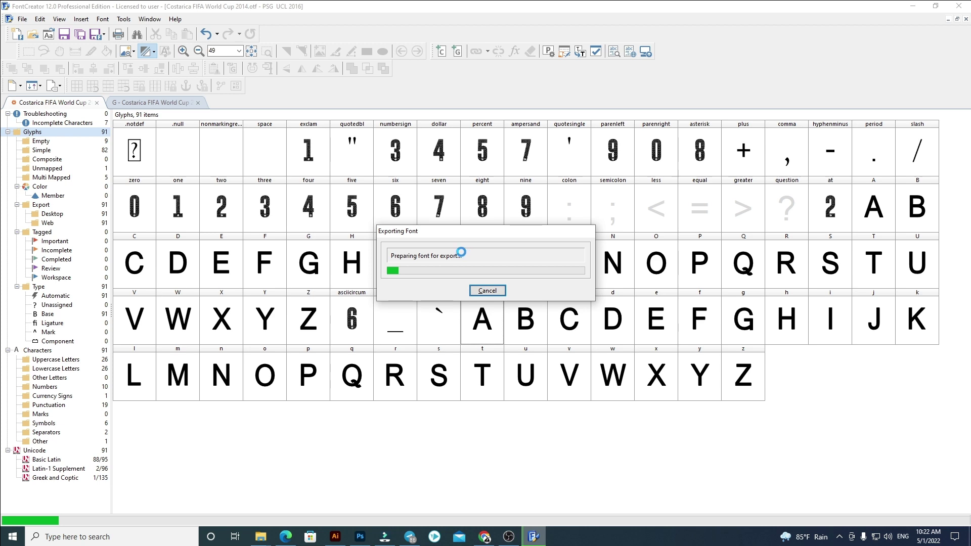
# - Export the font with TrueType outlines to PSG UCL 2016.ttf, replacing the existing file
pyautogui.click(22, 19)
pyautogui.moveTo(64, 166)
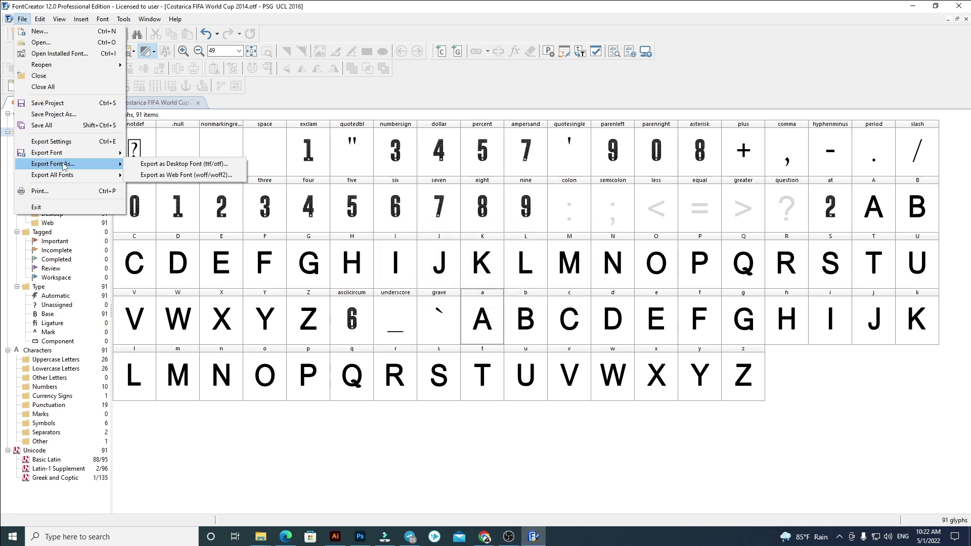
pyautogui.click(182, 164)
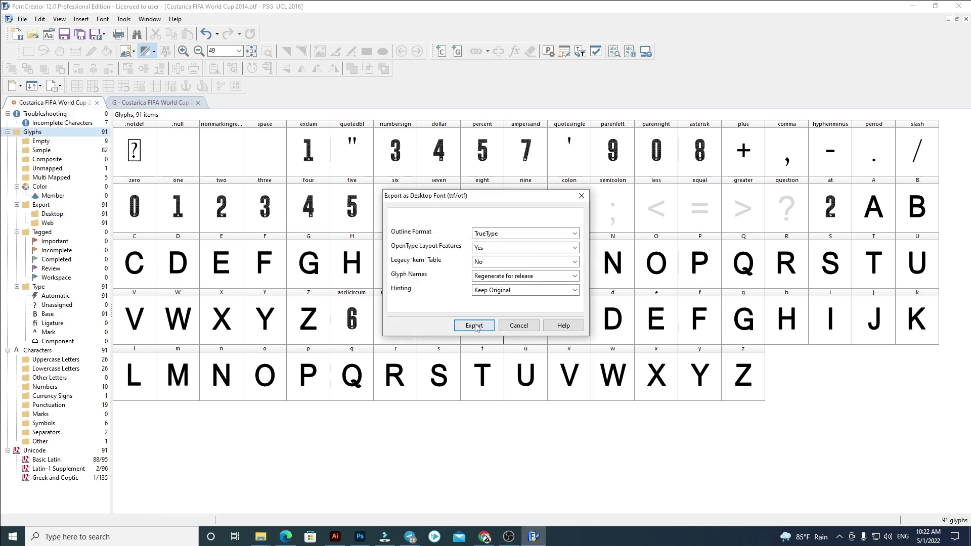
pyautogui.click(476, 326)
pyautogui.click(311, 417)
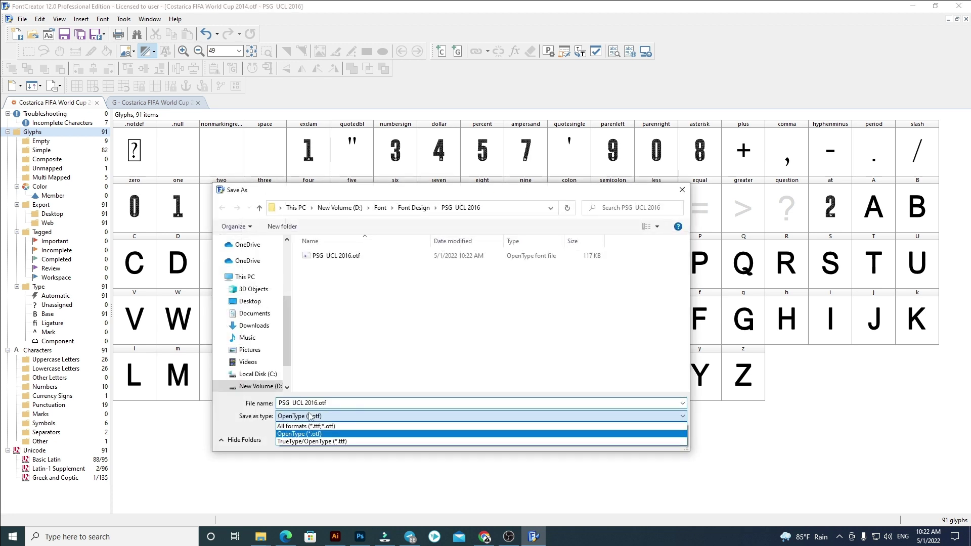
pyautogui.click(323, 443)
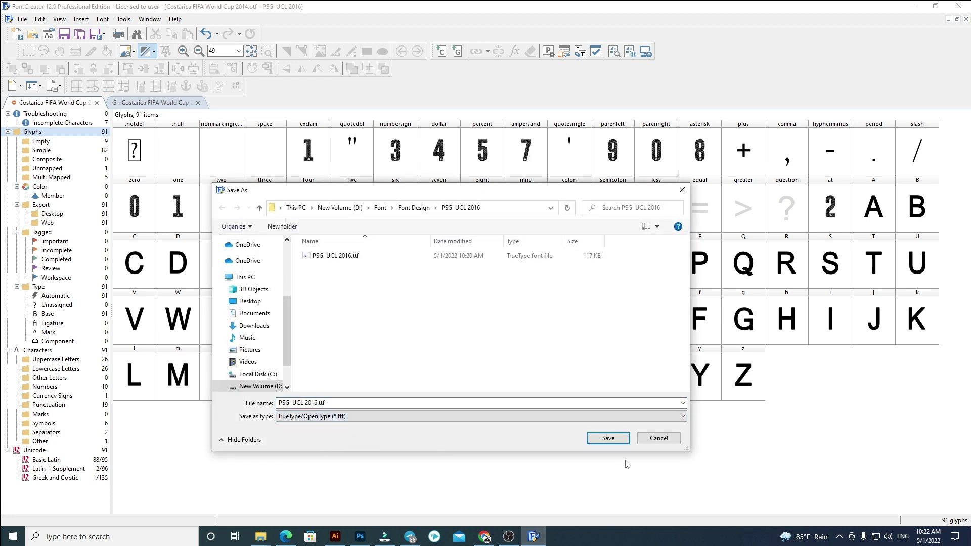
pyautogui.click(610, 440)
pyautogui.click(505, 274)
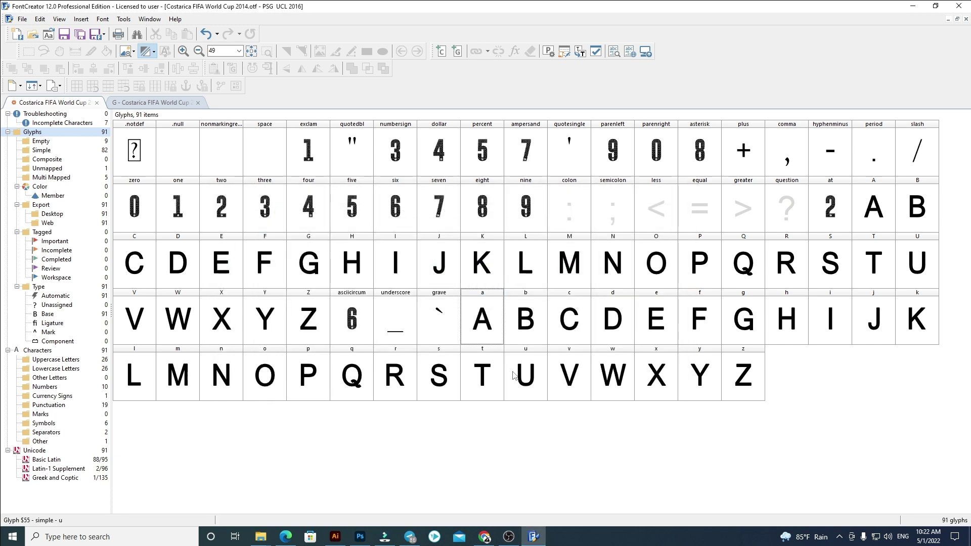
# - Open the exported PSG UCL 2016 font from its folder, install it over the installed version and close the preview
pyautogui.moveTo(261, 536)
pyautogui.click(202, 486)
pyautogui.click(148, 125)
pyautogui.doubleClick(148, 124)
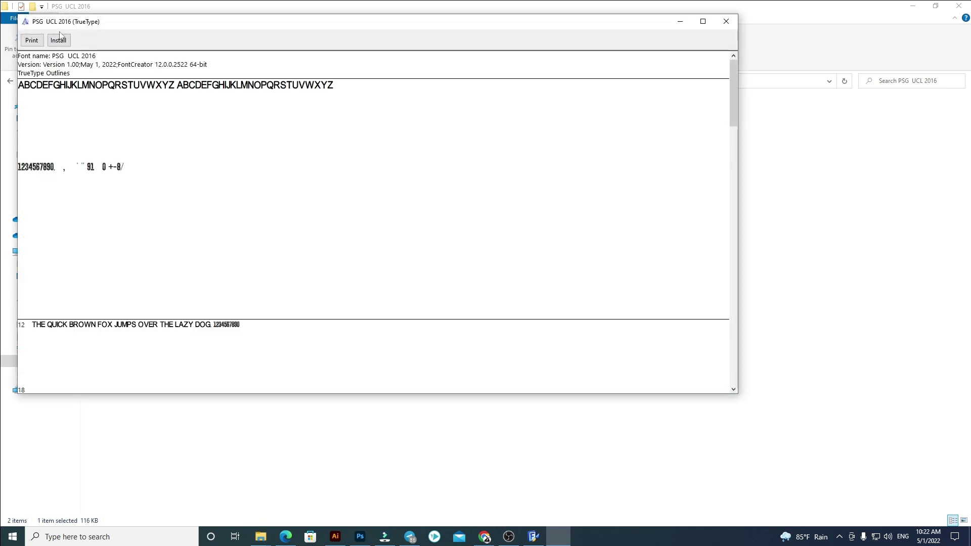
pyautogui.click(59, 41)
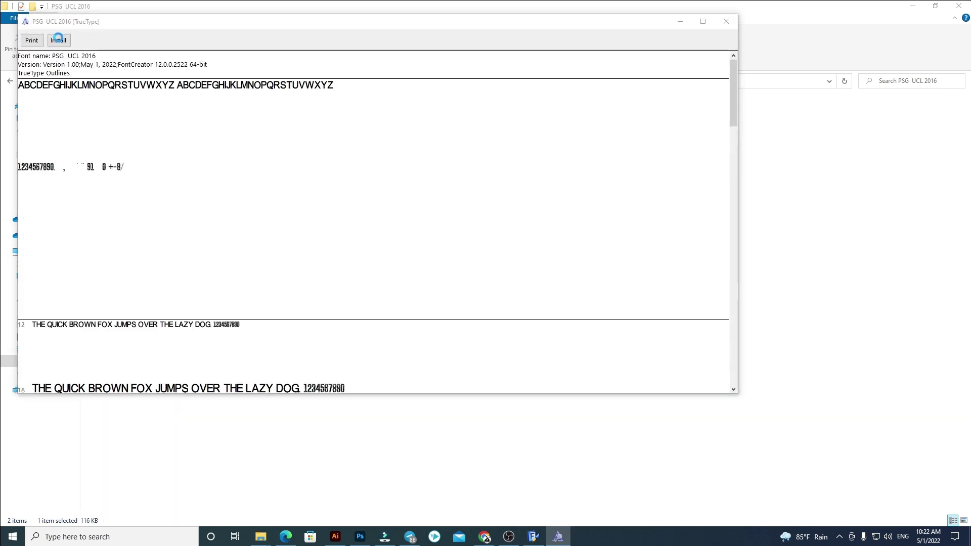
pyautogui.click(505, 275)
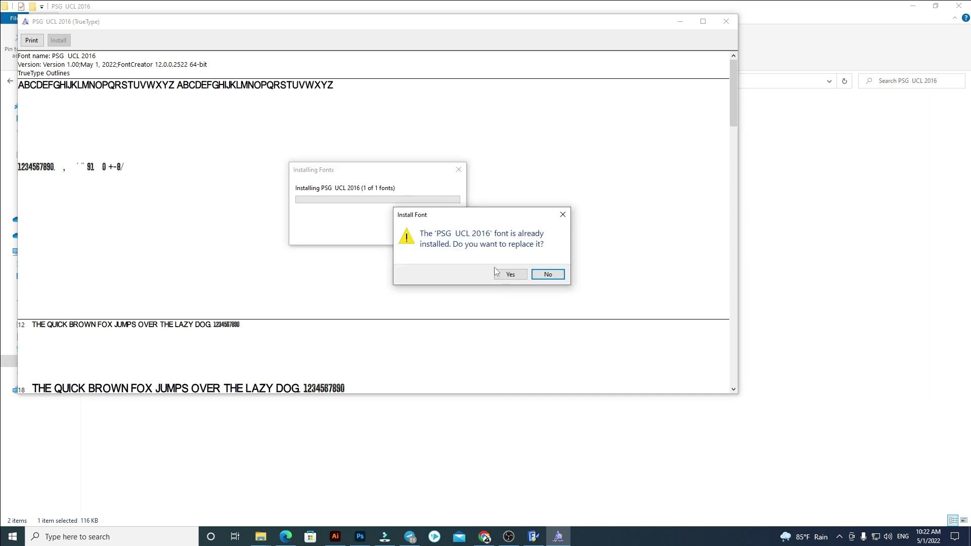
pyautogui.click(504, 274)
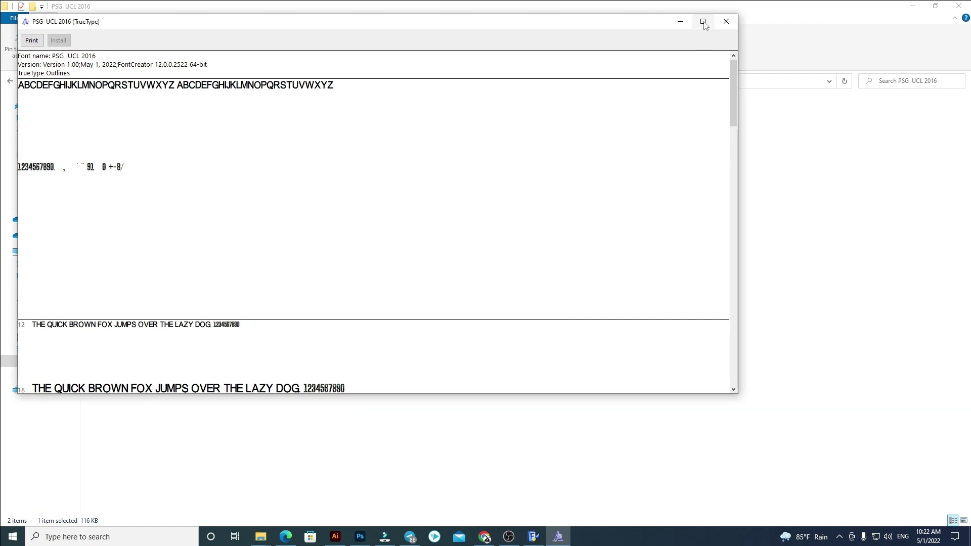
pyautogui.click(726, 21)
# - Switch to Illustrator and place a copy of the PSG UCL 2016 title below the artboard
pyautogui.click(335, 536)
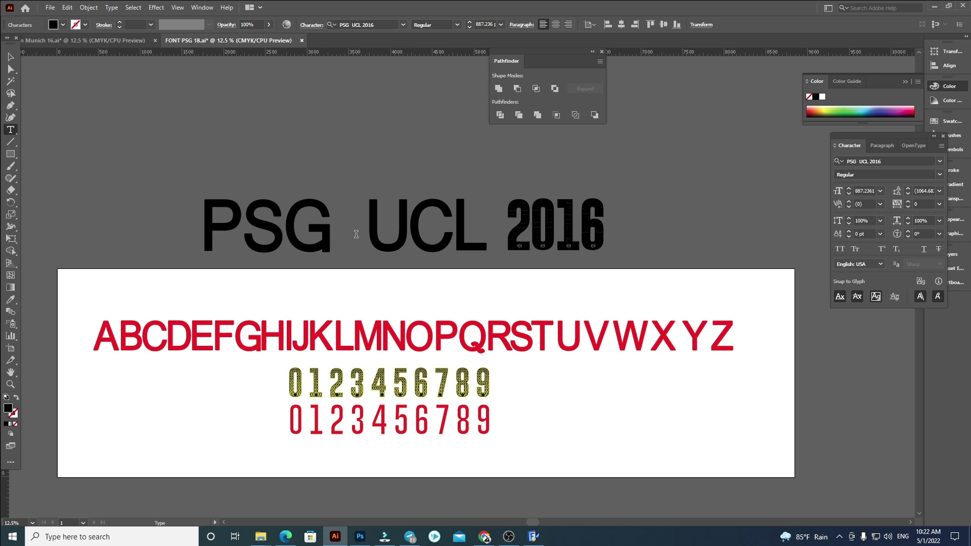
pyautogui.click(17, 58)
pyautogui.hotkey('ctrl', '-')
pyautogui.moveTo(434, 234); pyautogui.dragTo(434, 424)
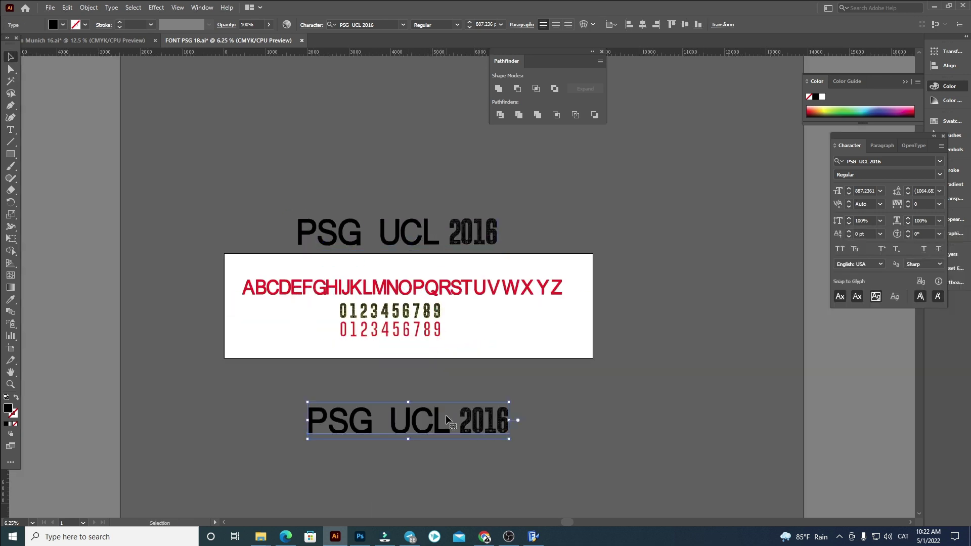
# - Replace the text of the title copy below the artboard with abc
pyautogui.doubleClick(389, 426)
pyautogui.hotkey('ctrl', '+')
pyautogui.write('ាបចដេ')
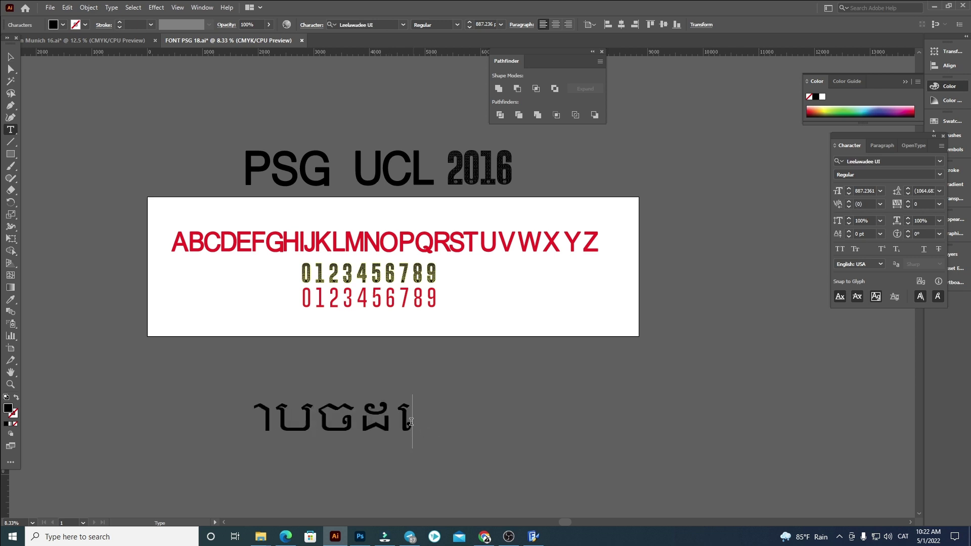
pyautogui.moveTo(412, 422); pyautogui.dragTo(109, 414)
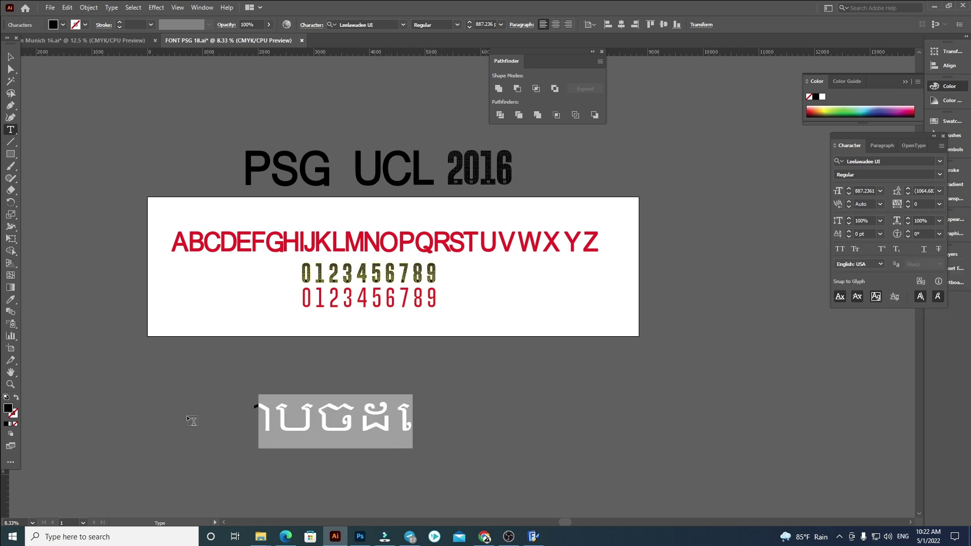
pyautogui.write('abc')
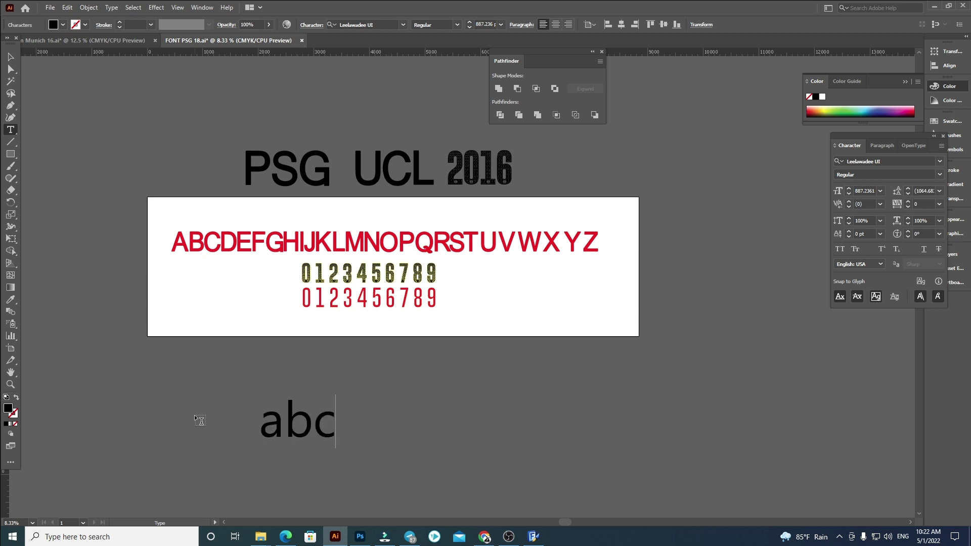
# - Set the abc text below the artboard in the PSG UCL 2016 font
pyautogui.doubleClick(309, 416)
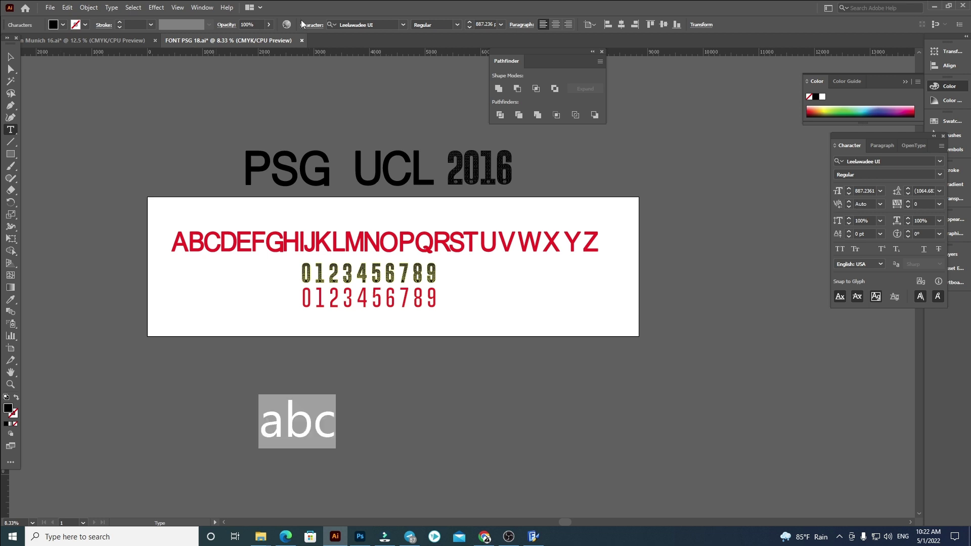
pyautogui.click(372, 24)
pyautogui.write('p')
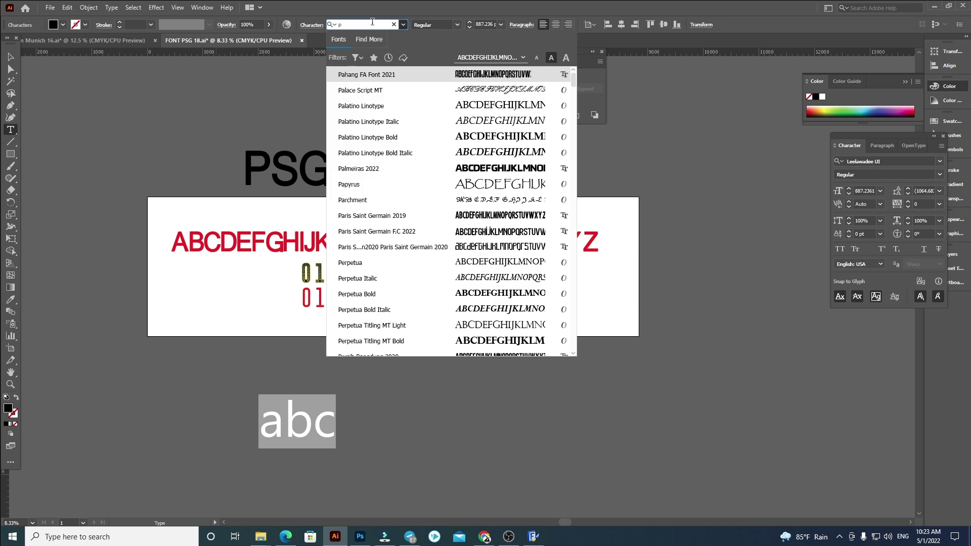
pyautogui.write('sg')
pyautogui.click(381, 75)
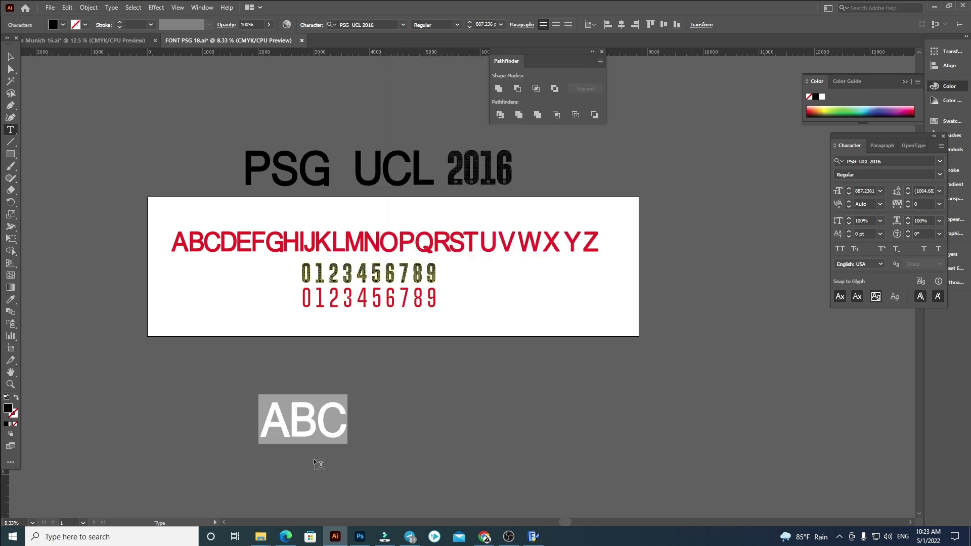
# - Extend the ABC text below the artboard to the full alphabet from A to Z
pyautogui.click(335, 421)
pyautogui.write('DEFGH')
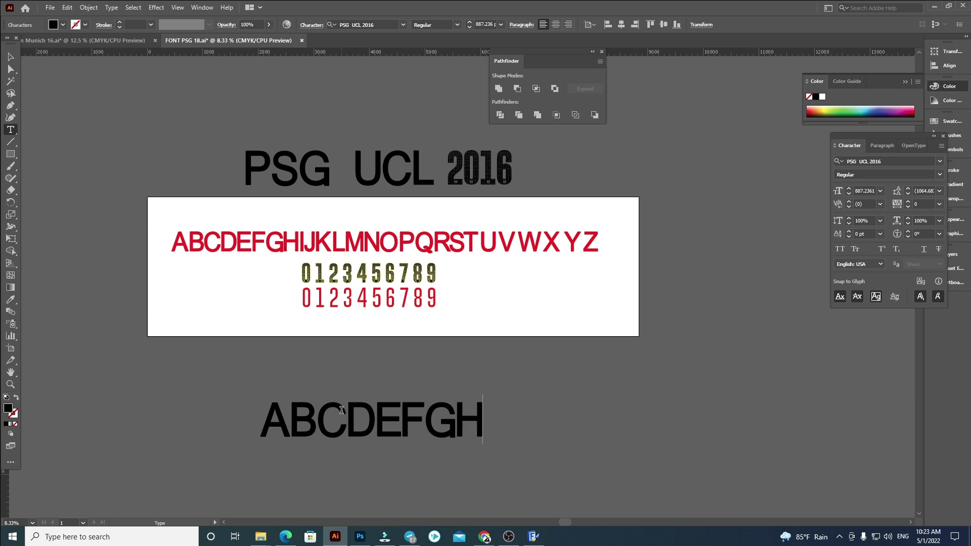
pyautogui.write('IJKLMN')
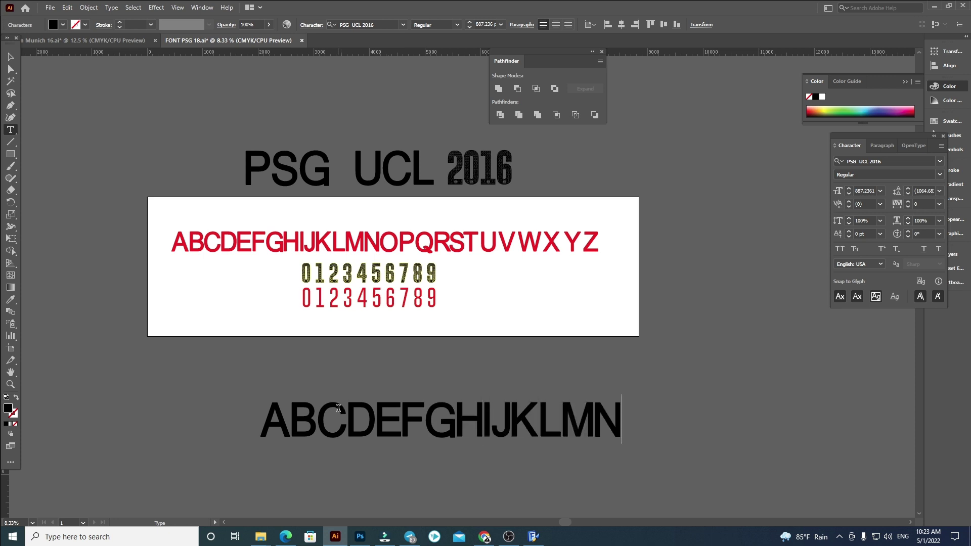
pyautogui.write('OPQ')
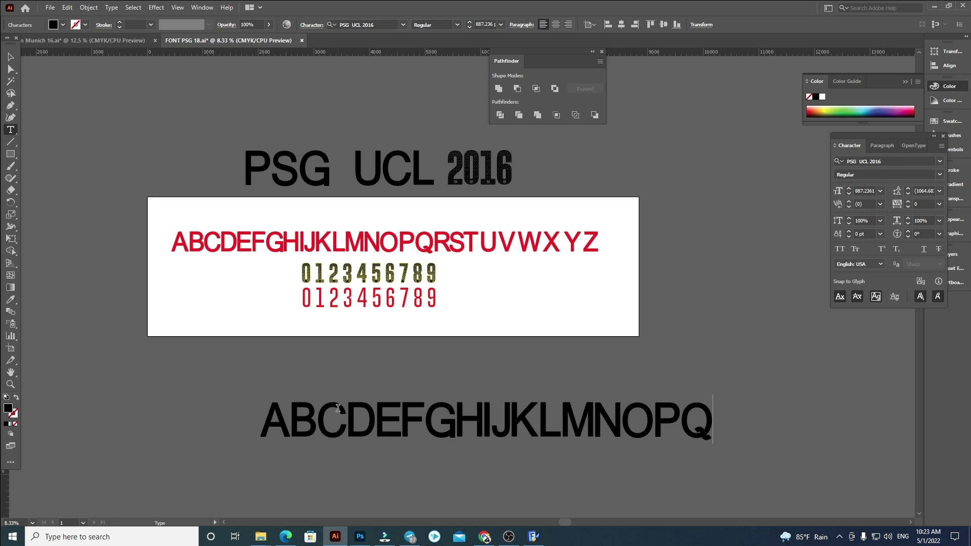
pyautogui.write('RSTU')
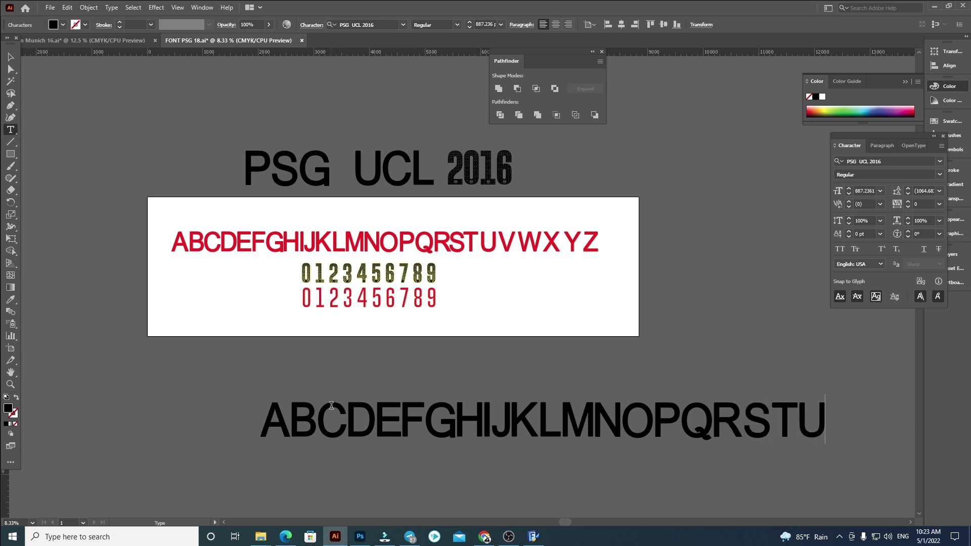
pyautogui.write('VWX')
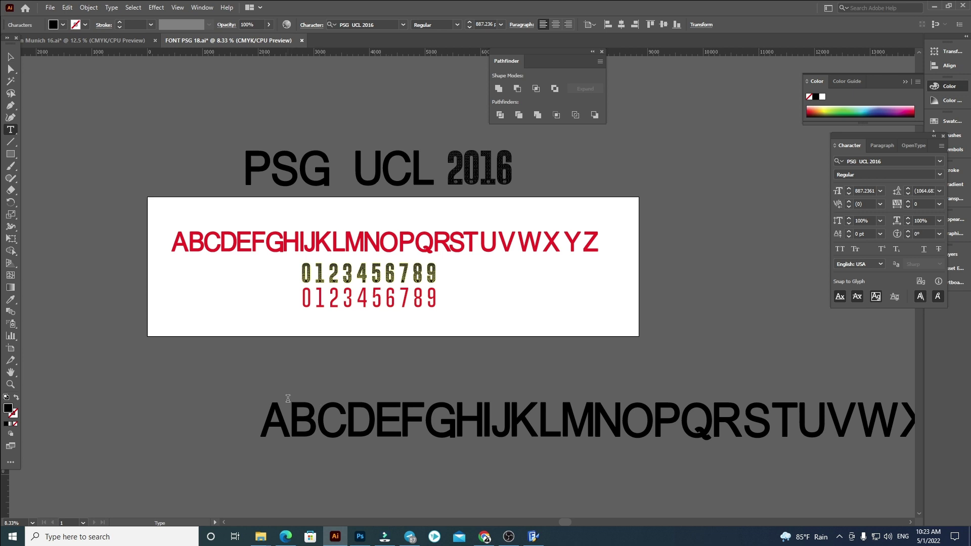
# - Move the full alphabet text up and across so it sits directly beneath the artboard
pyautogui.hotkey('ctrl', '-')
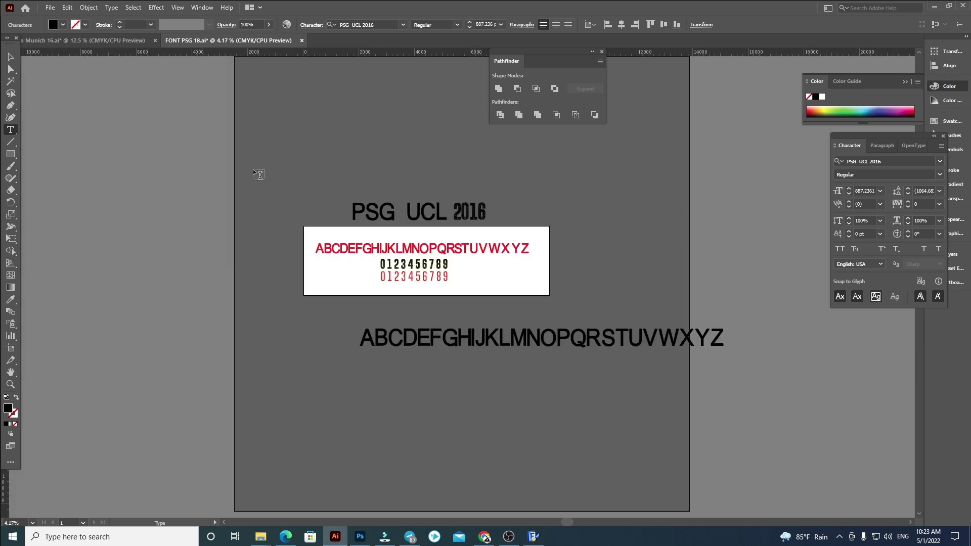
pyautogui.click(9, 58)
pyautogui.moveTo(545, 339); pyautogui.dragTo(457, 305)
pyautogui.hotkey('ctrl', '+')
pyautogui.hotkey('ctrl', '+')
pyautogui.tripleClick(369, 305)
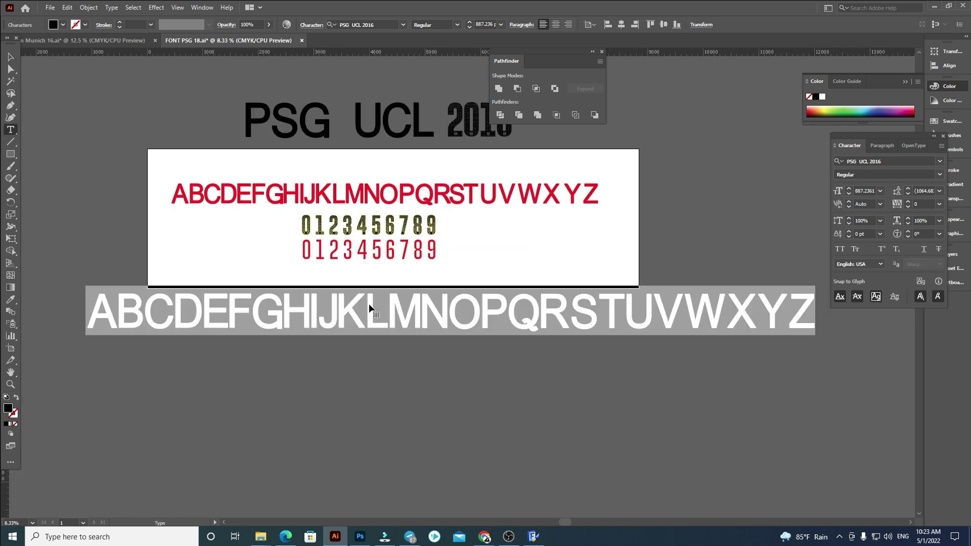
pyautogui.write('0123456789')
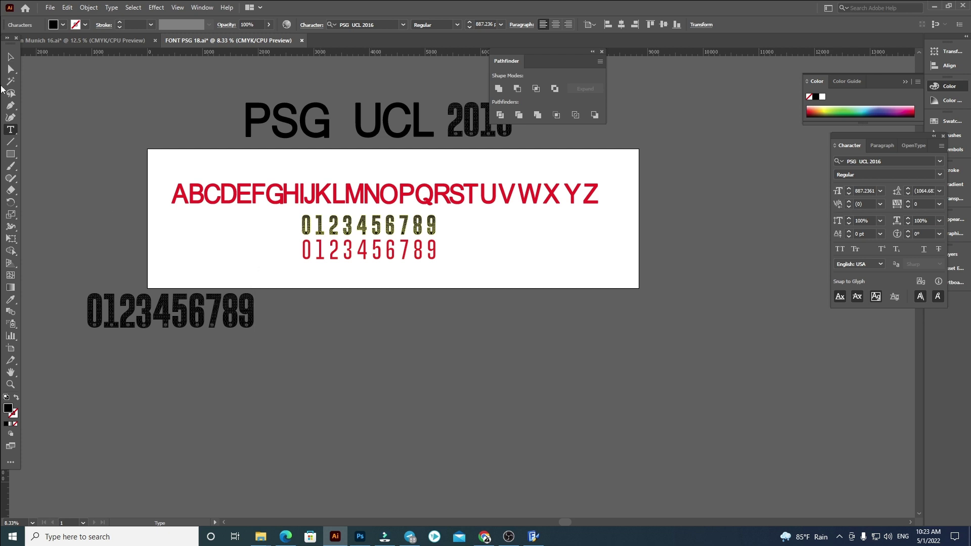
pyautogui.press('Escape')
pyautogui.moveTo(216, 321); pyautogui.dragTo(432, 334)
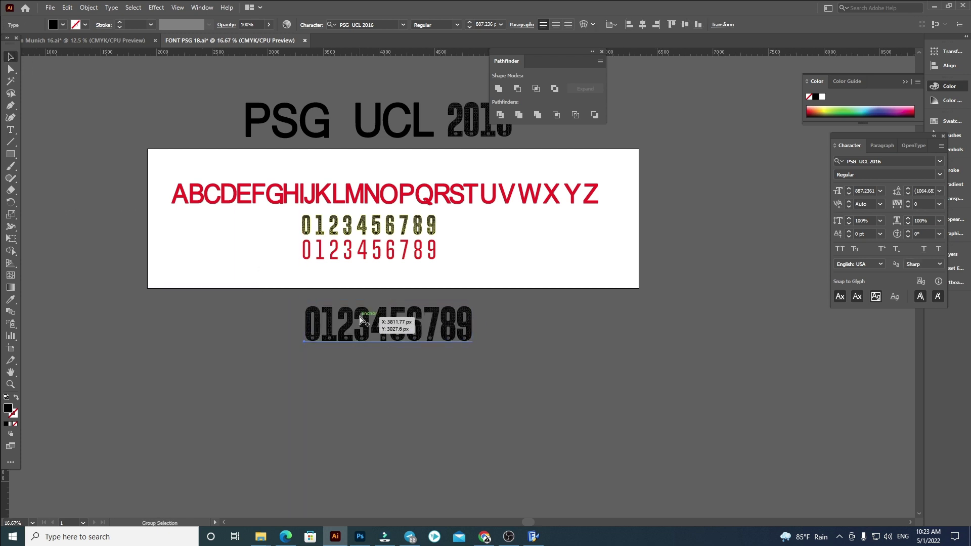
pyautogui.hotkey('ctrl', '=')
pyautogui.hotkey('ctrl', '=')
pyautogui.hotkey('ctrl', '=')
pyautogui.hotkey('ctrl', '=')
pyautogui.hotkey('ctrl', '=')
pyautogui.hotkey('ctrl', '=')
pyautogui.scroll(3, 562, 287)
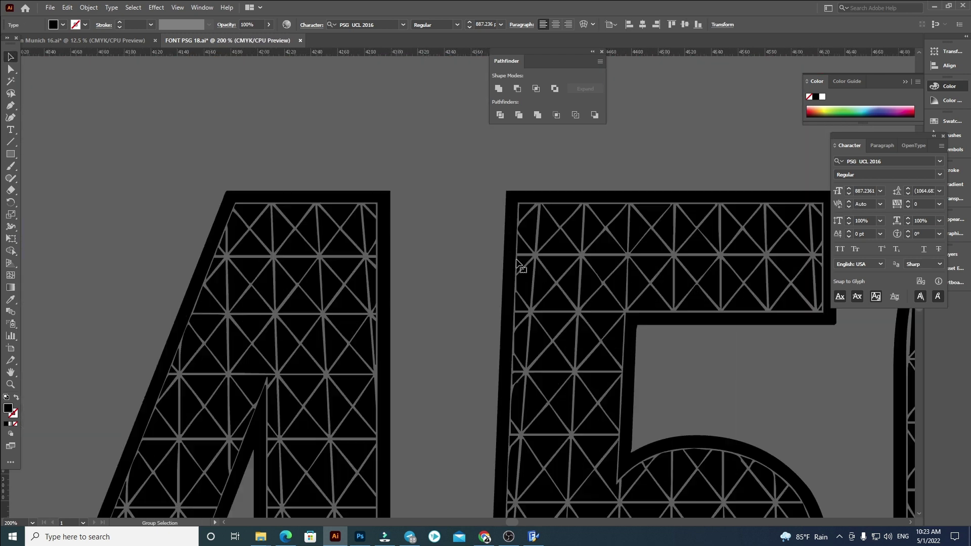
pyautogui.scroll(-7, 450, 185)
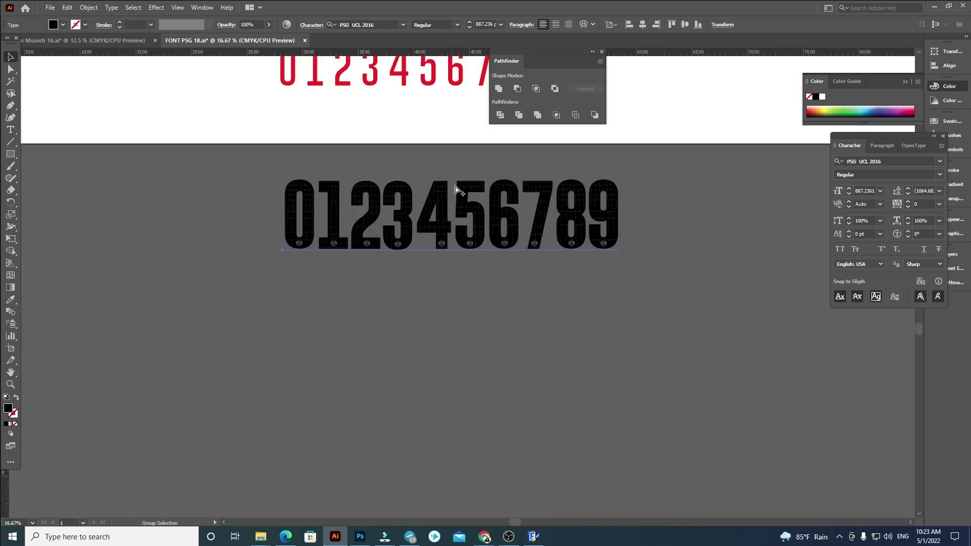
pyautogui.click(639, 290)
pyautogui.moveTo(640, 291); pyautogui.dragTo(621, 415)
pyautogui.scroll(-1, 323, 316)
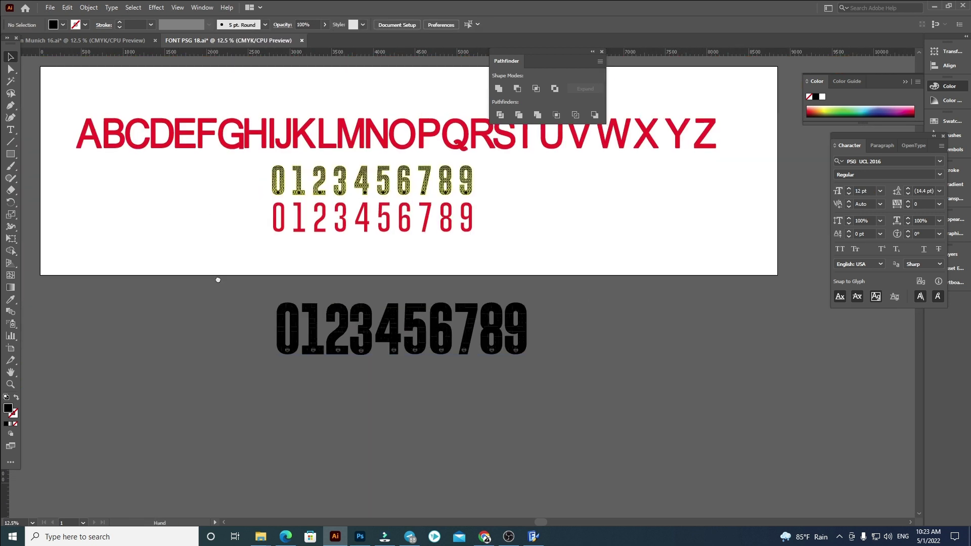
pyautogui.scroll(2, 217, 284)
pyautogui.click(386, 430)
pyautogui.moveTo(462, 402); pyautogui.dragTo(403, 421)
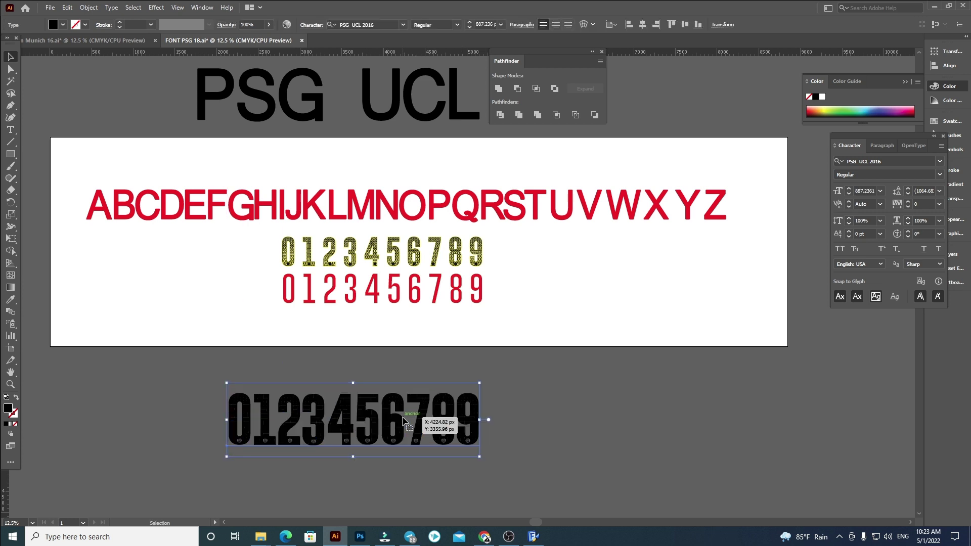
pyautogui.press('Delete')
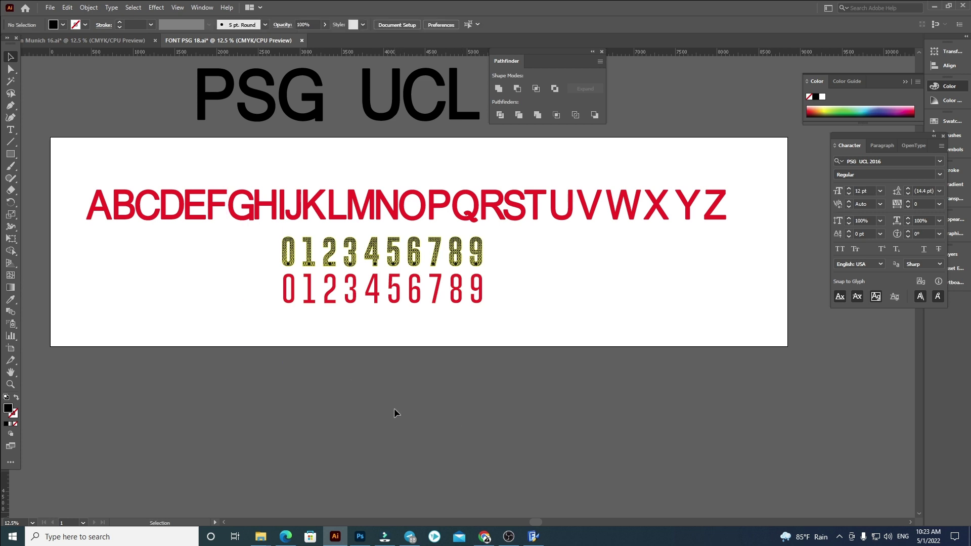
pyautogui.click(508, 537)
pyautogui.click(891, 445)
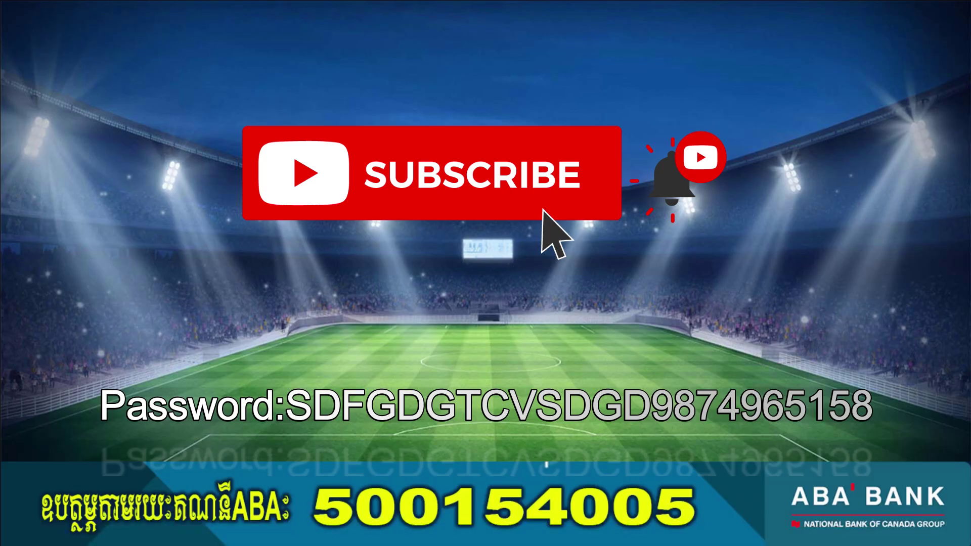